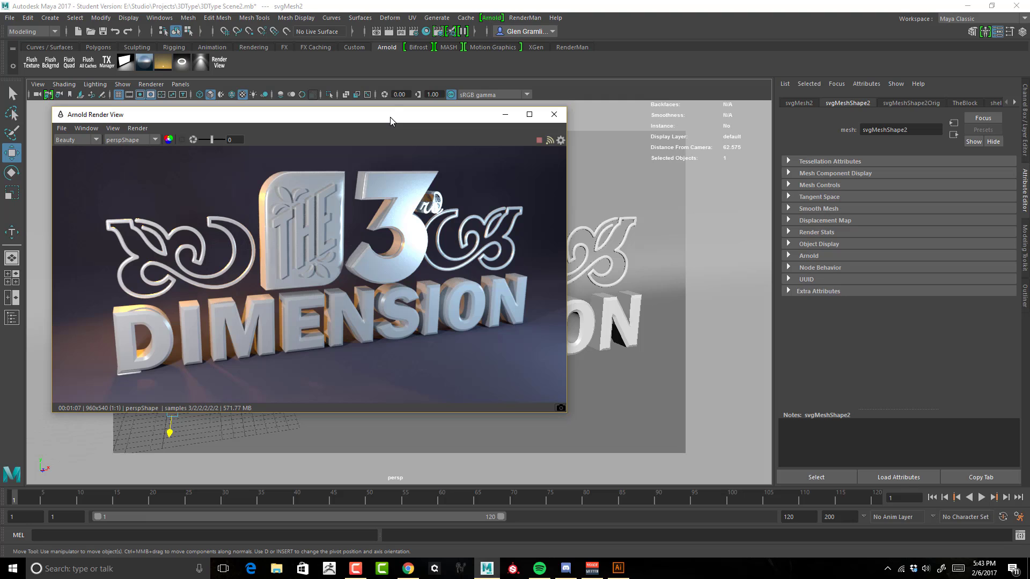
# Step: Enable 3D Manipulation in the Arnold Render View and orbit the rendered lettering slightly
pyautogui.moveTo(391, 117); pyautogui.dragTo(360, 117)
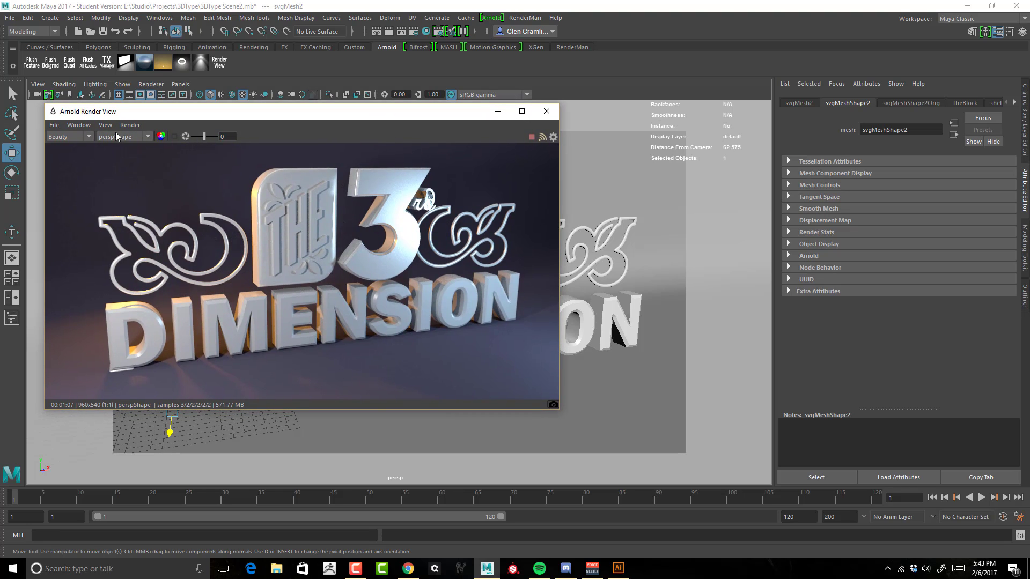
pyautogui.click(80, 126)
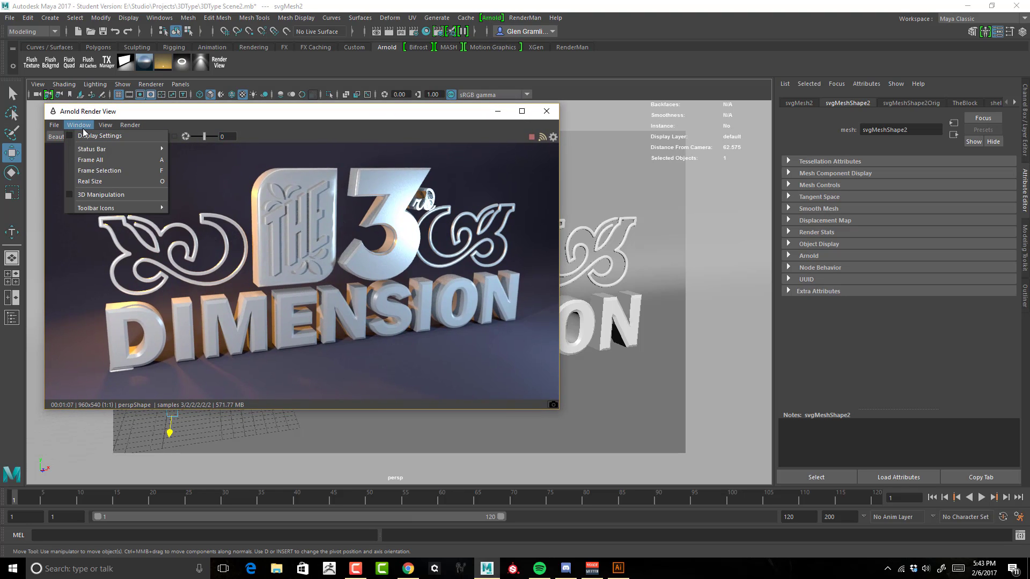
pyautogui.click(71, 195)
pyautogui.keyDown('alt'); pyautogui.moveTo(372, 312); pyautogui.dragTo(387, 245); pyautogui.keyUp('alt')
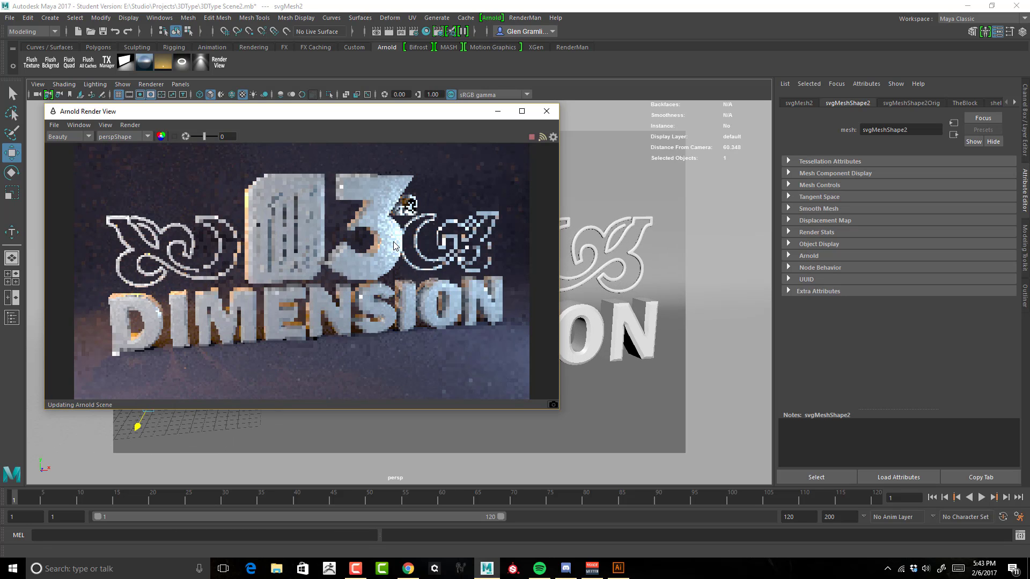
# Step: Assign a new Arnold aiStandard material to the large number 3 mesh
pyautogui.moveTo(406, 117); pyautogui.dragTo(329, 114)
pyautogui.click(520, 189)
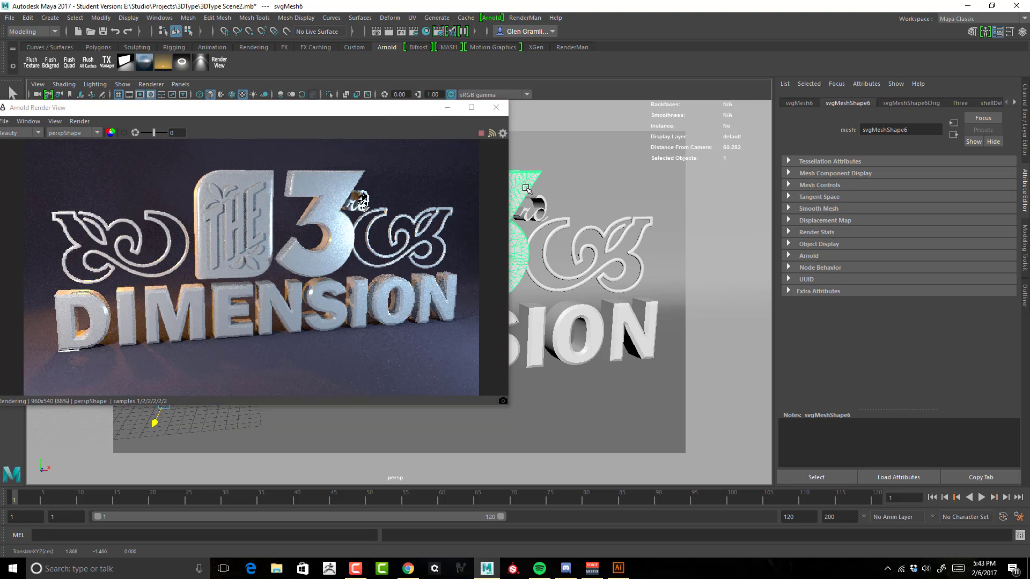
pyautogui.rightClick(527, 184)
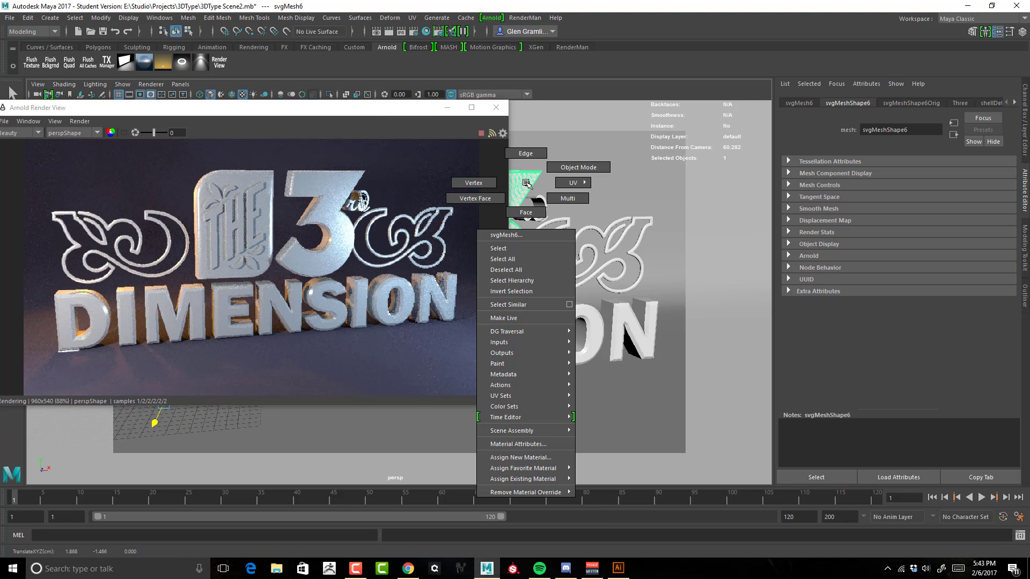
pyautogui.click(548, 458)
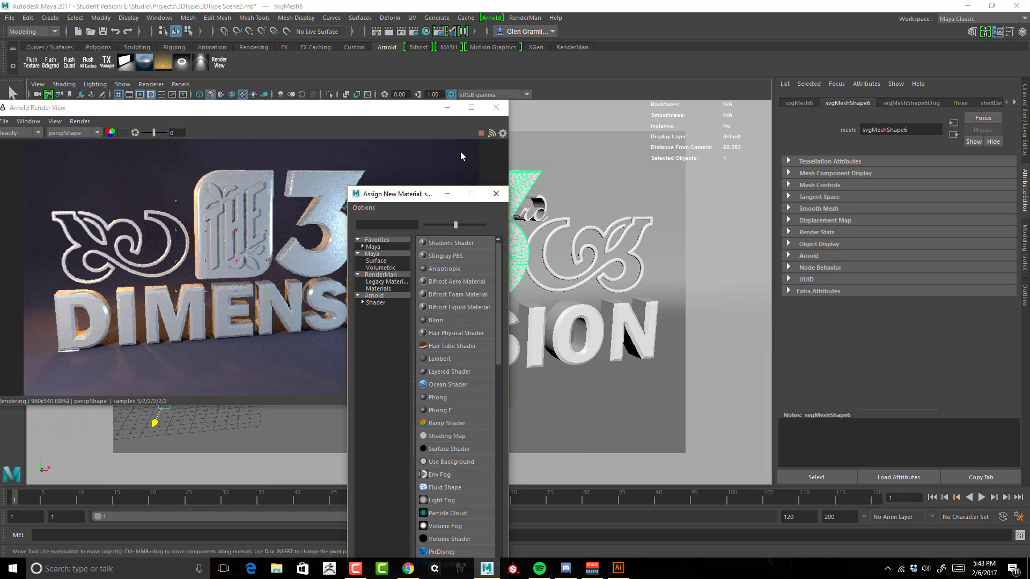
pyautogui.moveTo(417, 194); pyautogui.dragTo(575, 88)
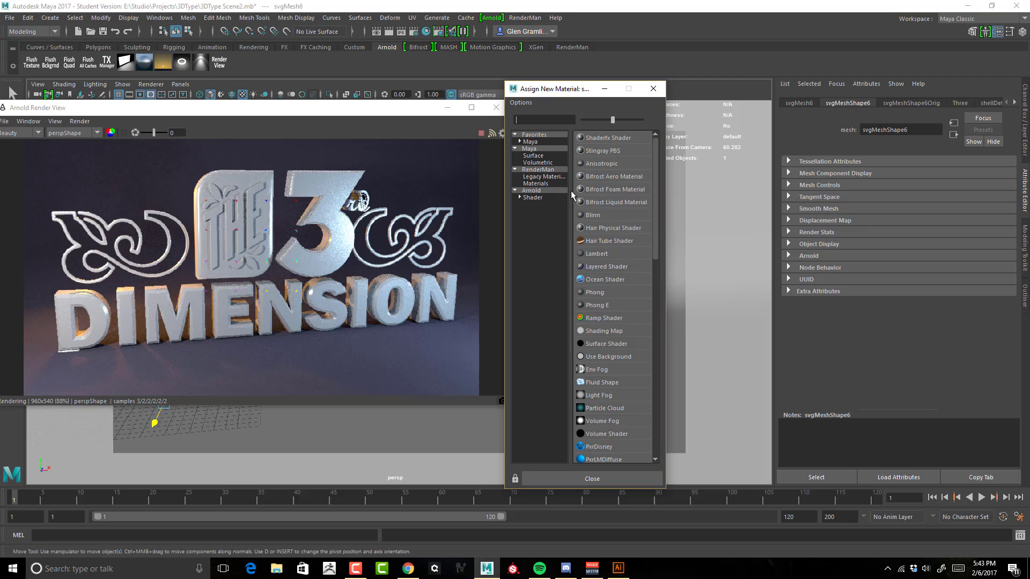
pyautogui.click(531, 197)
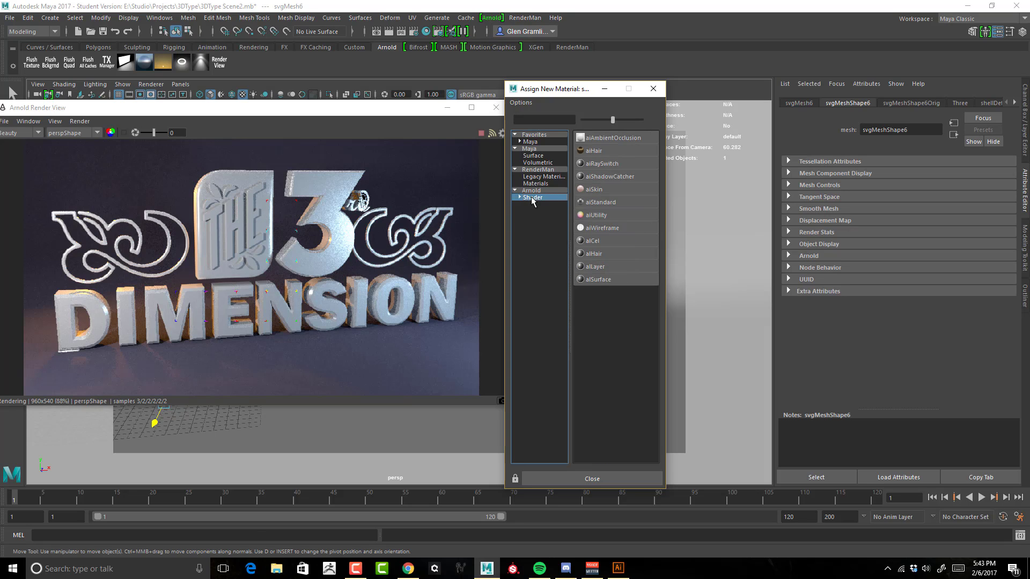
pyautogui.click(606, 204)
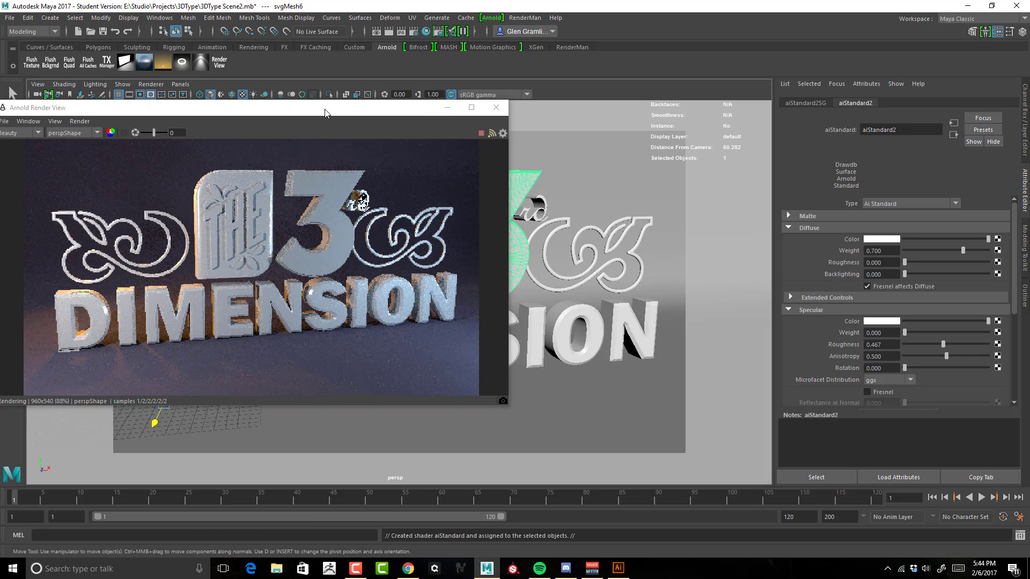
# Step: Keep the render view in sight and change the number 3 material's diffuse color to a light red
pyautogui.moveTo(325, 113); pyautogui.dragTo(412, 108)
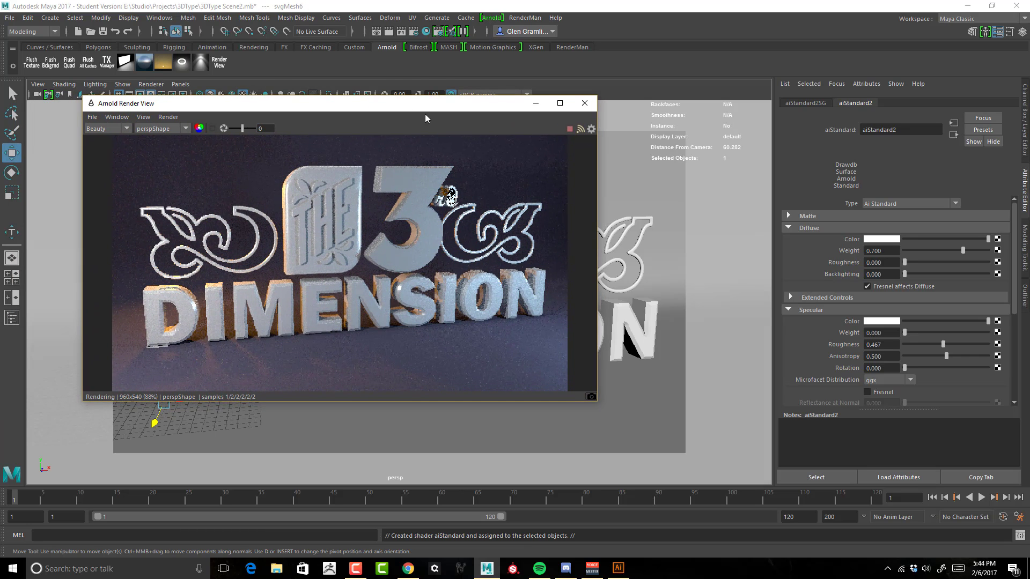
pyautogui.click(790, 227)
pyautogui.click(787, 240)
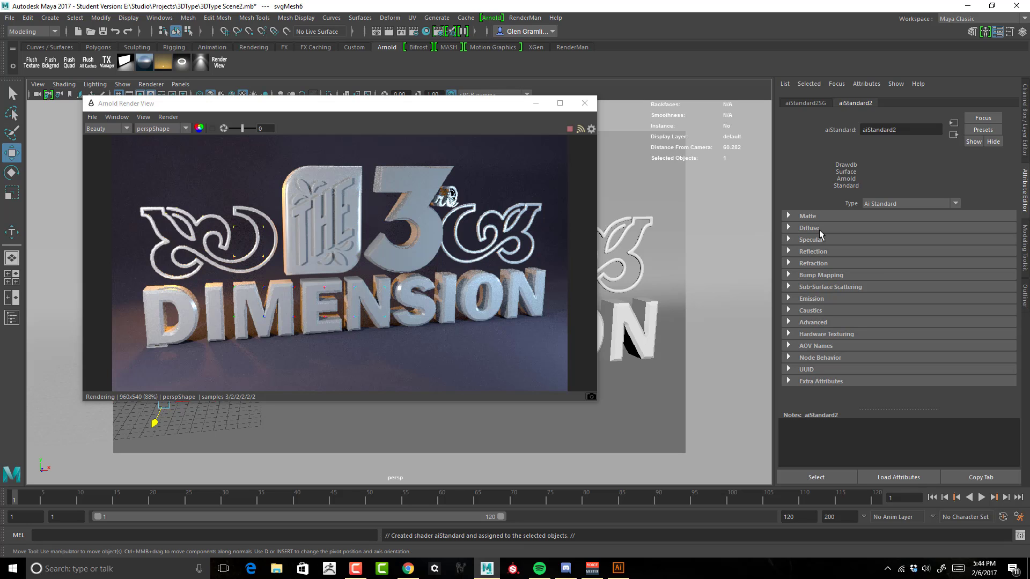
pyautogui.click(787, 227)
pyautogui.click(882, 240)
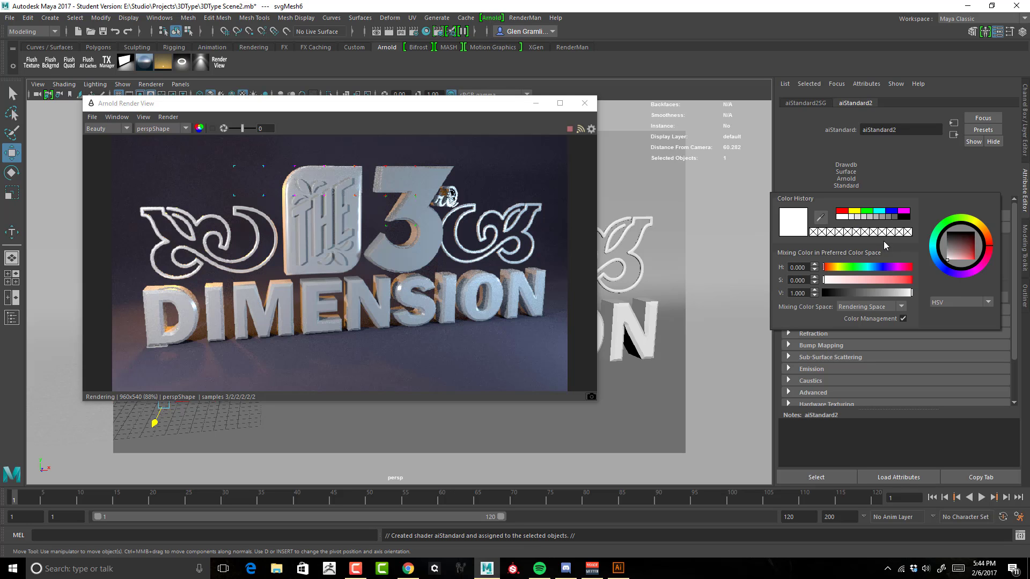
pyautogui.moveTo(881, 278); pyautogui.dragTo(898, 284)
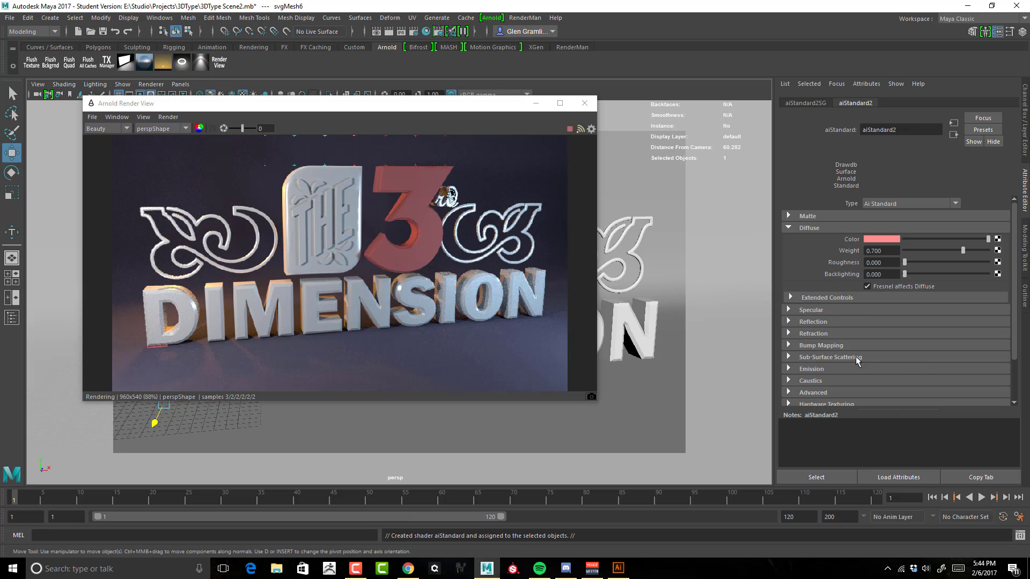
# Step: Set the material's diffuse weight to 0
pyautogui.scroll(-2, 856, 337)
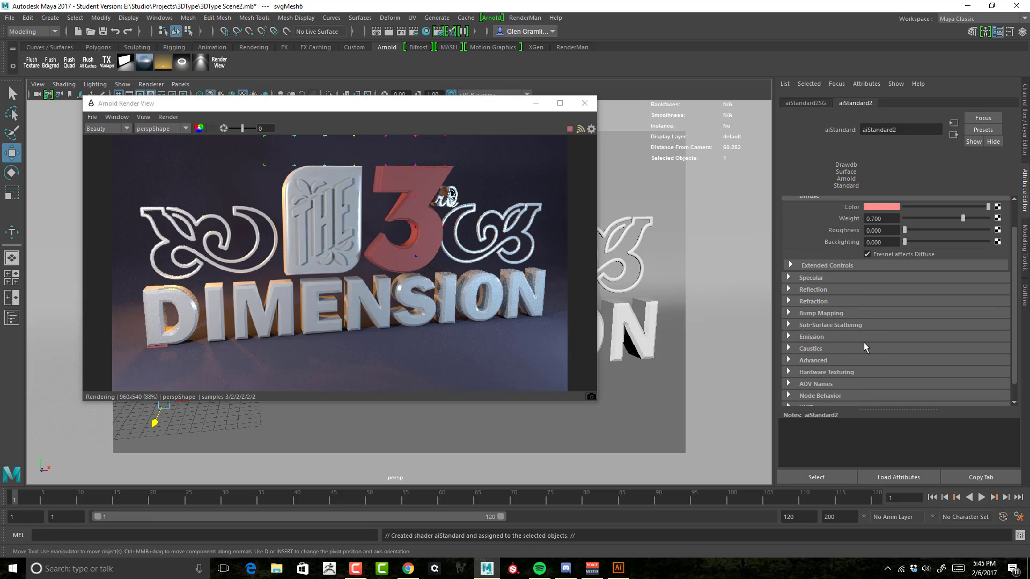
pyautogui.scroll(-1, 805, 343)
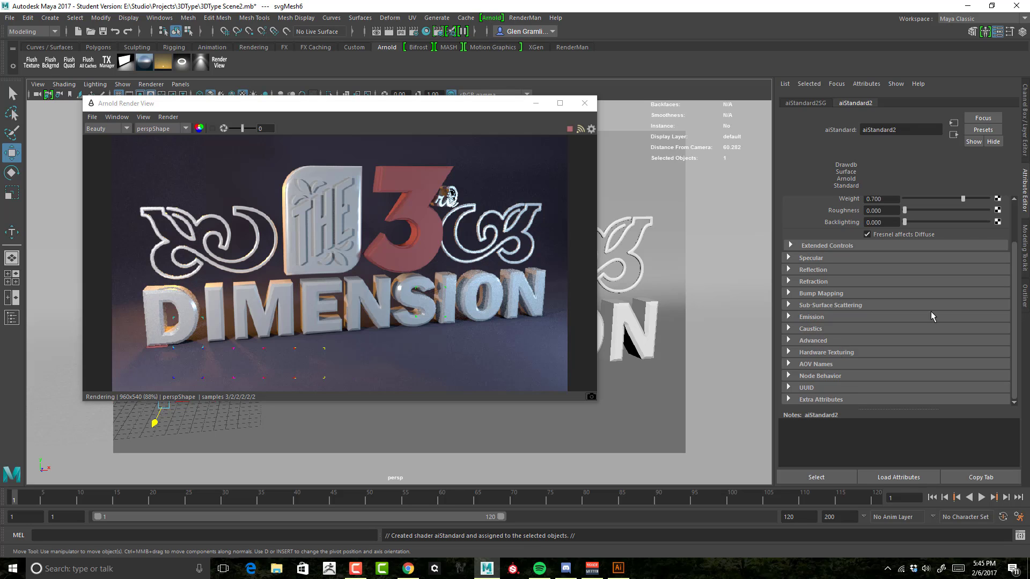
pyautogui.scroll(3, 877, 328)
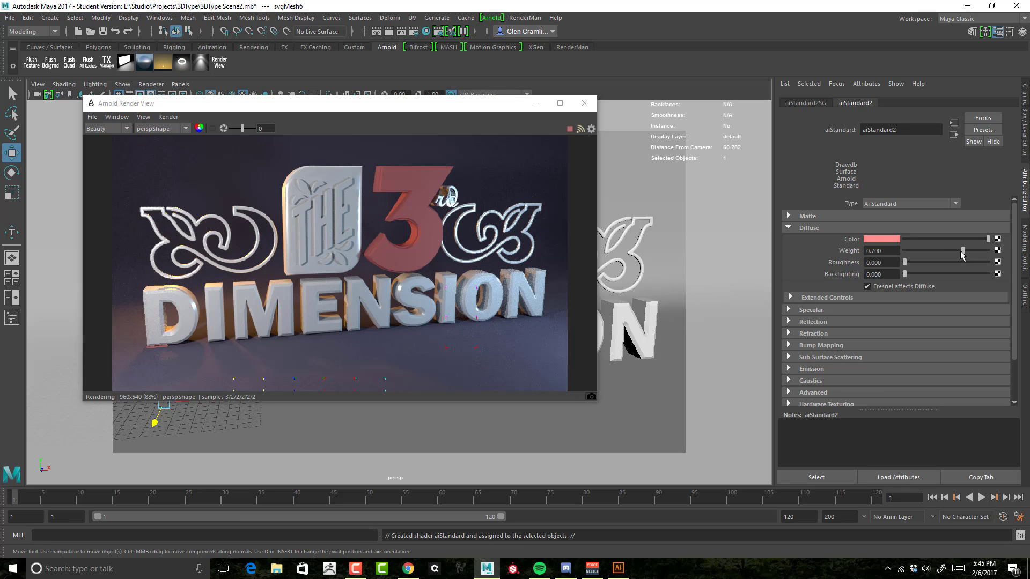
pyautogui.moveTo(962, 255); pyautogui.dragTo(854, 258)
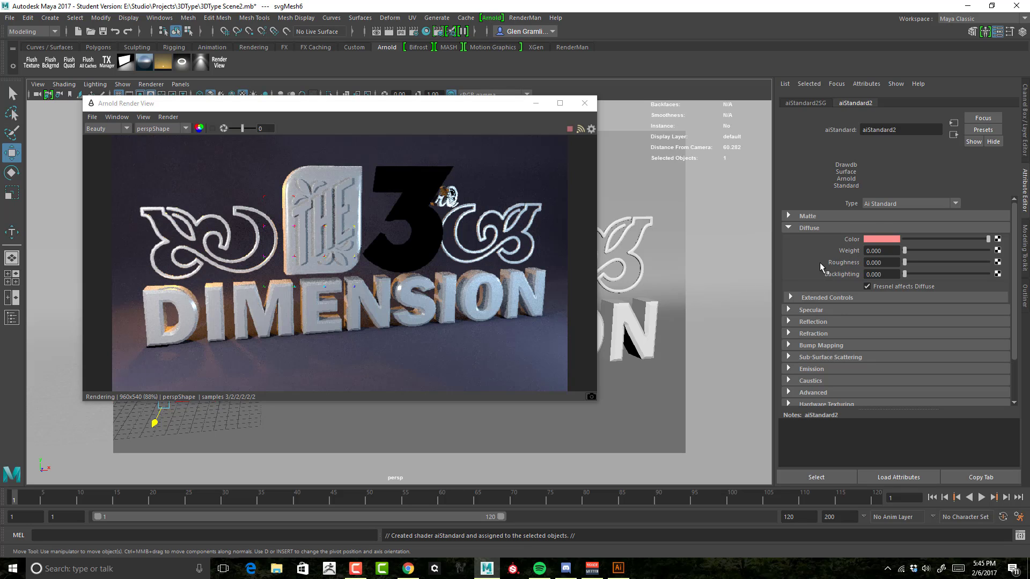
# Step: Set the material's specular weight to 1 and its specular roughness to 0
pyautogui.click(794, 311)
pyautogui.scroll(-1, 807, 269)
pyautogui.scroll(-1, 806, 272)
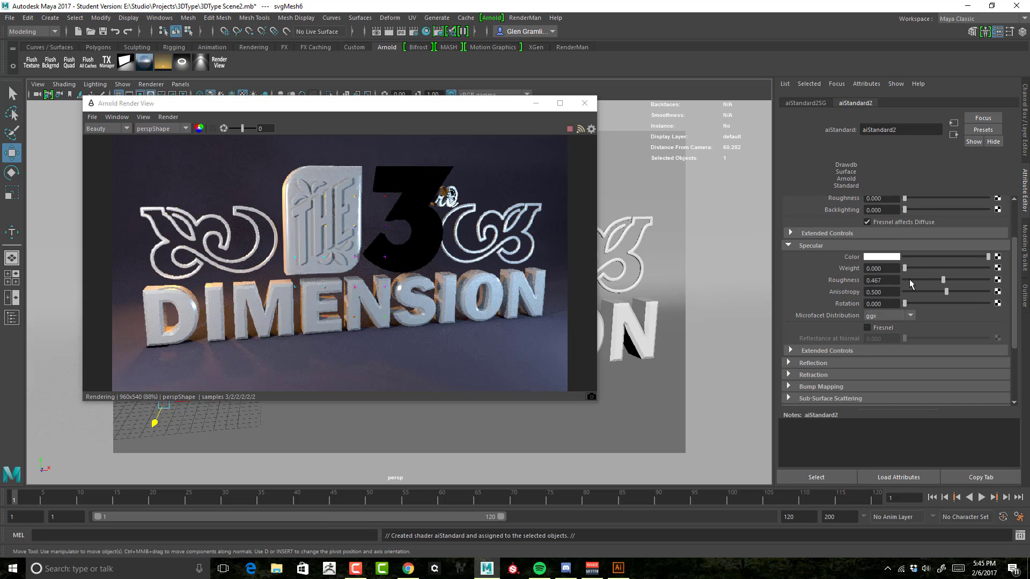
pyautogui.moveTo(906, 269); pyautogui.dragTo(998, 271)
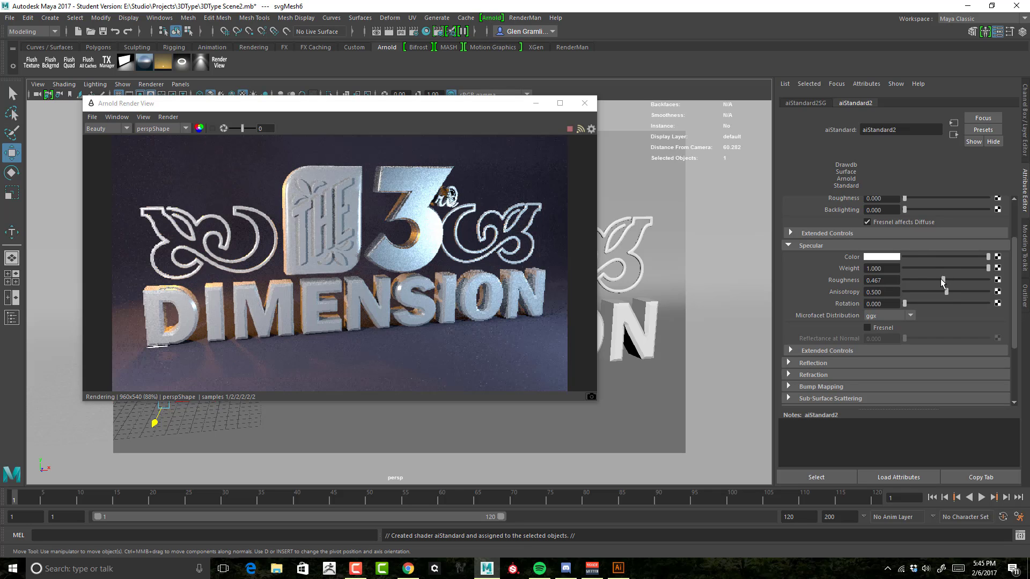
pyautogui.moveTo(945, 279); pyautogui.dragTo(876, 281)
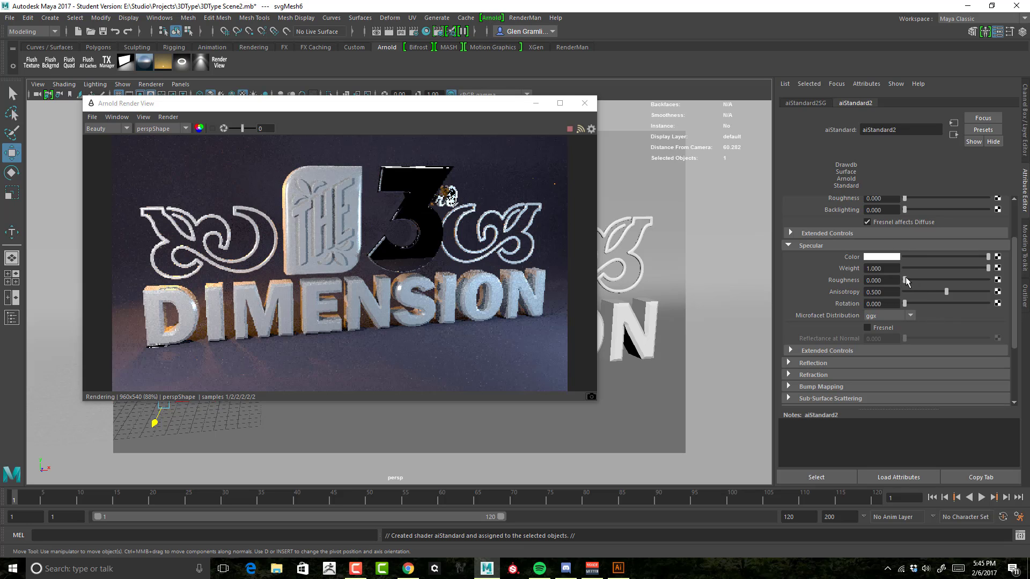
# Step: Set the specular weight back to 0 and the reflection weight to 1
pyautogui.moveTo(919, 277); pyautogui.dragTo(882, 268)
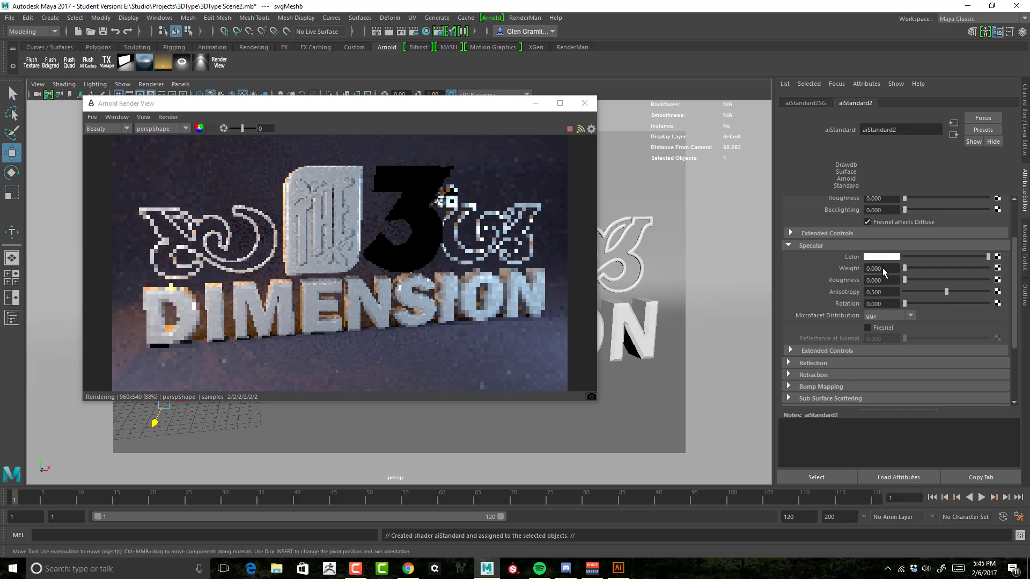
pyautogui.click(788, 362)
pyautogui.scroll(-2, 809, 329)
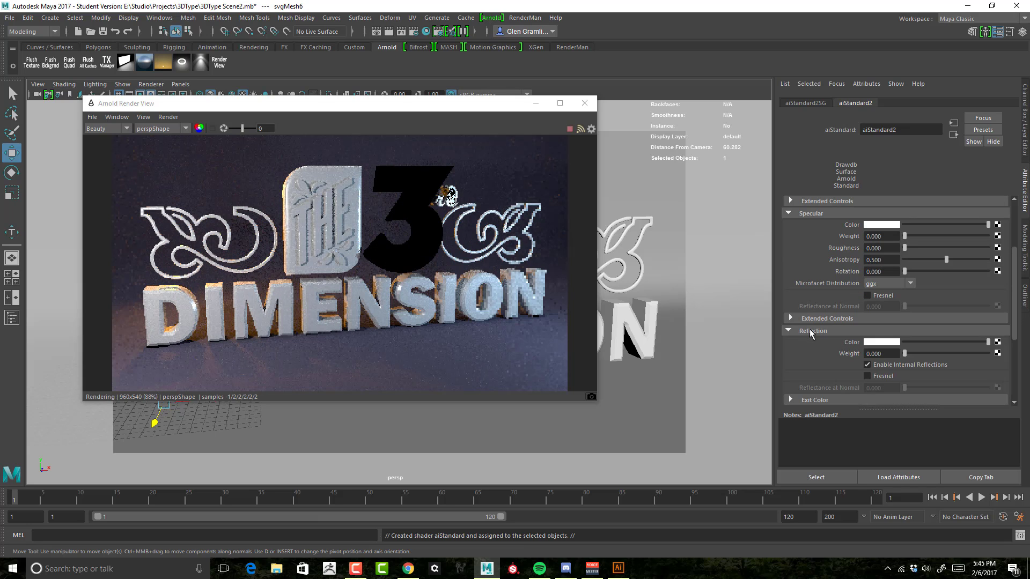
pyautogui.moveTo(906, 353); pyautogui.dragTo(1025, 355)
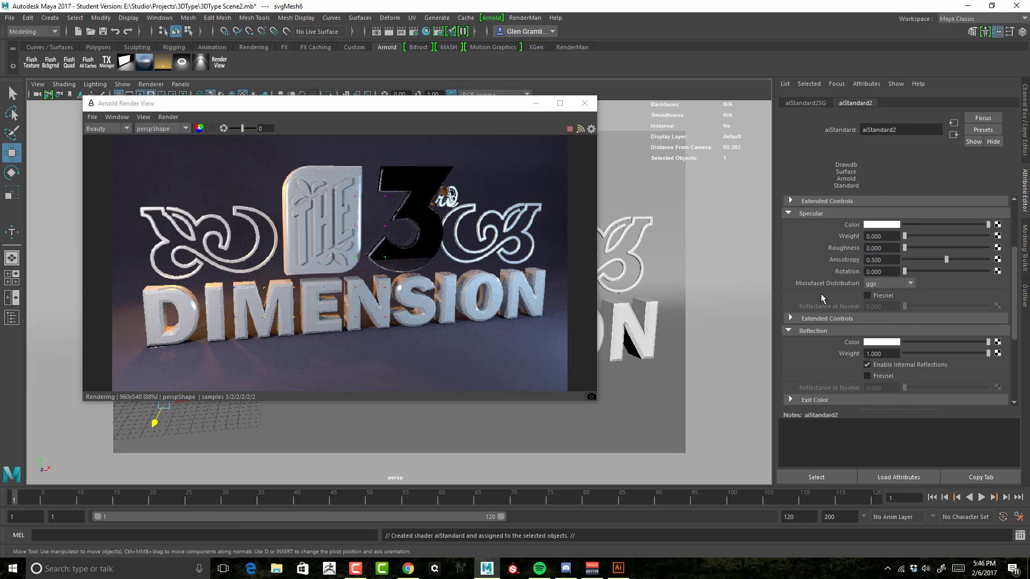
# Step: Raise the specular weight to 1 again and orbit the render to inspect the highlights on the 3
pyautogui.scroll(2, 821, 294)
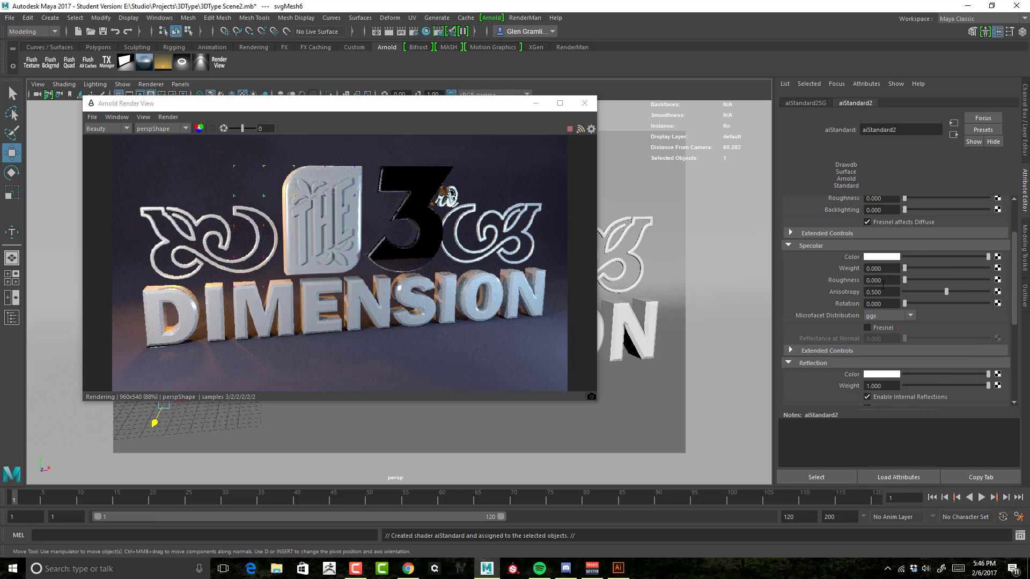
pyautogui.moveTo(904, 269); pyautogui.dragTo(1005, 269)
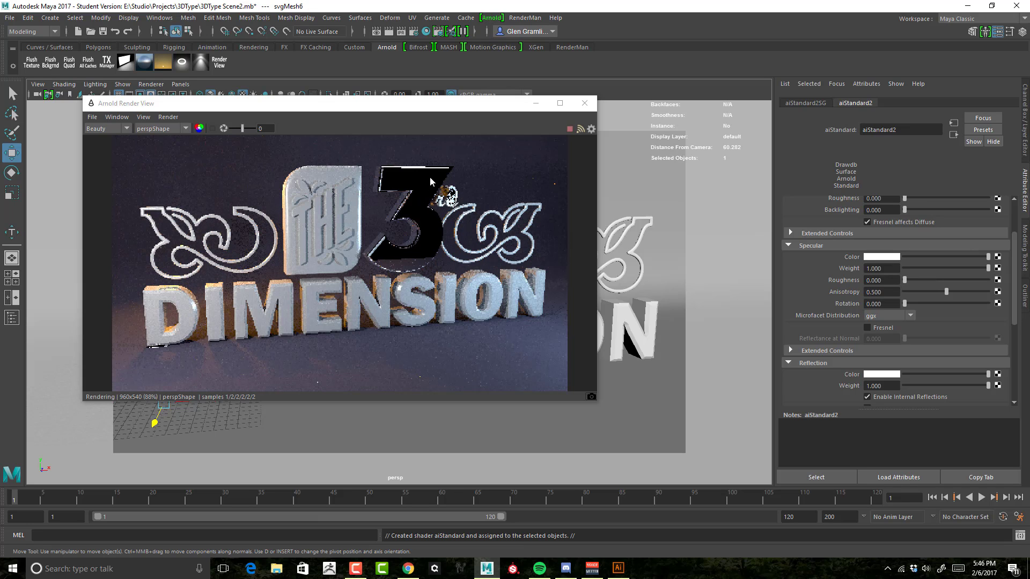
pyautogui.keyDown('alt'); pyautogui.moveTo(414, 304); pyautogui.dragTo(494, 189); pyautogui.keyUp('alt')
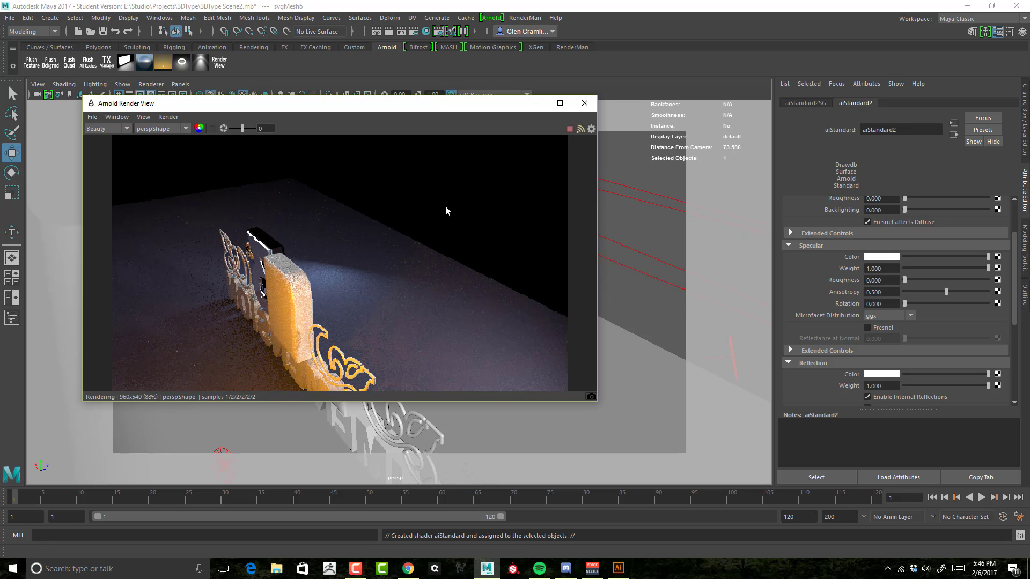
pyautogui.moveTo(411, 253)
pyautogui.keyDown('alt'); pyautogui.mouseDown()
pyautogui.moveTo(437, 248)
pyautogui.moveTo(358, 258)
pyautogui.moveTo(425, 247)
pyautogui.moveTo(400, 255)
pyautogui.moveTo(494, 207)
pyautogui.moveTo(372, 256)
pyautogui.moveTo(395, 260)
pyautogui.moveTo(351, 266)
pyautogui.moveTo(436, 269)
pyautogui.moveTo(340, 260)
pyautogui.moveTo(245, 281)
pyautogui.moveTo(387, 250)
pyautogui.moveTo(423, 257)
pyautogui.mouseUp(); pyautogui.keyUp('alt')
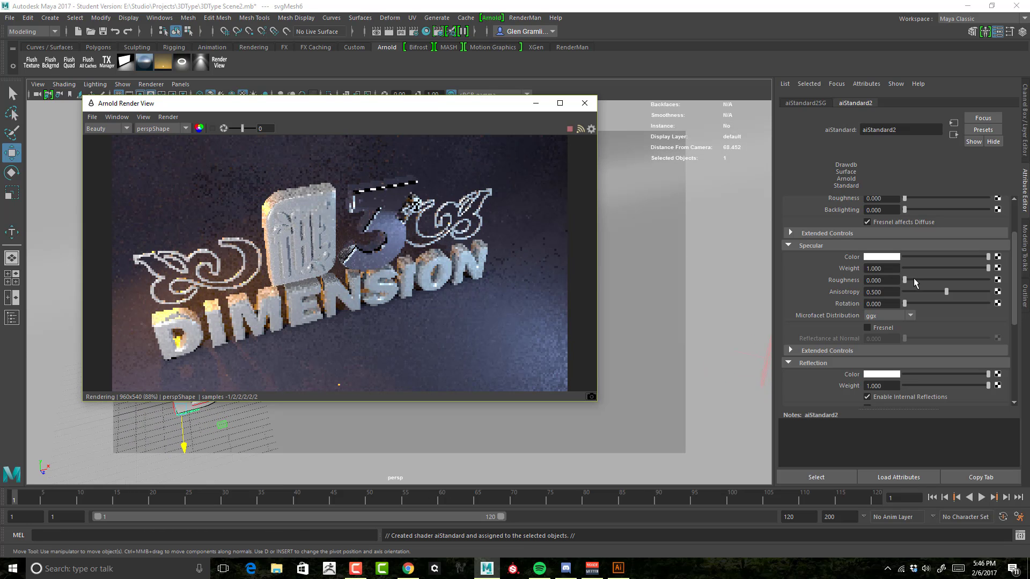
# Step: Set the specular roughness to 0.266 and anisotropy to 0.5, viewing the lettering closer up
pyautogui.moveTo(905, 280); pyautogui.dragTo(926, 280)
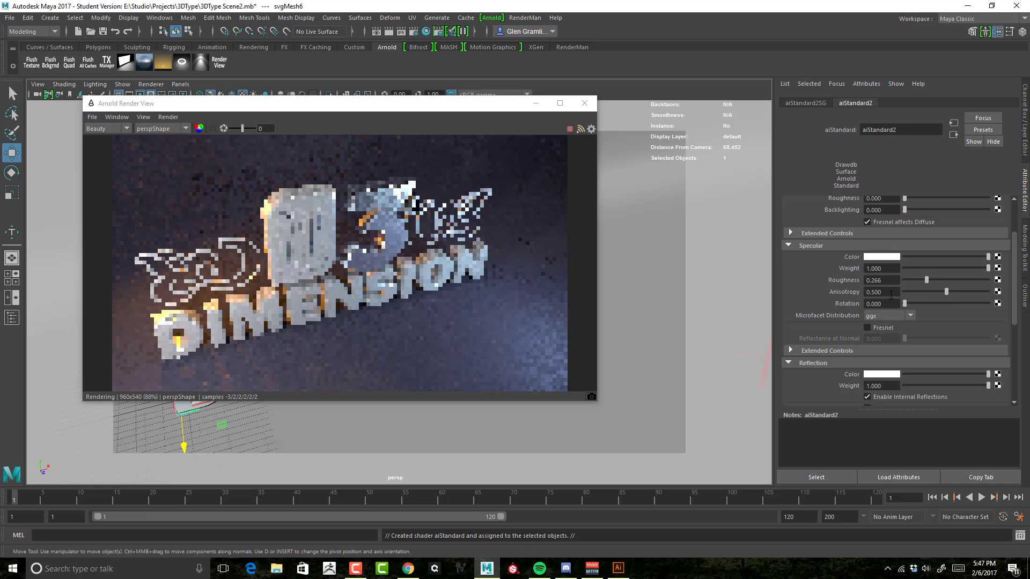
pyautogui.keyDown('alt'); pyautogui.moveTo(485, 230); pyautogui.dragTo(518, 247, button='right'); pyautogui.keyUp('alt')
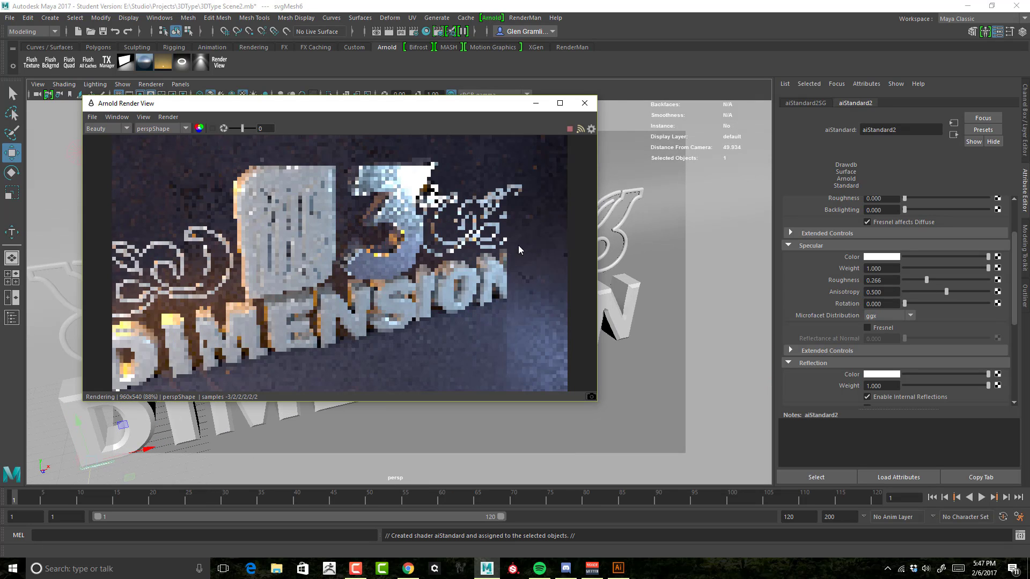
pyautogui.click(948, 292)
pyautogui.moveTo(943, 291); pyautogui.dragTo(822, 295)
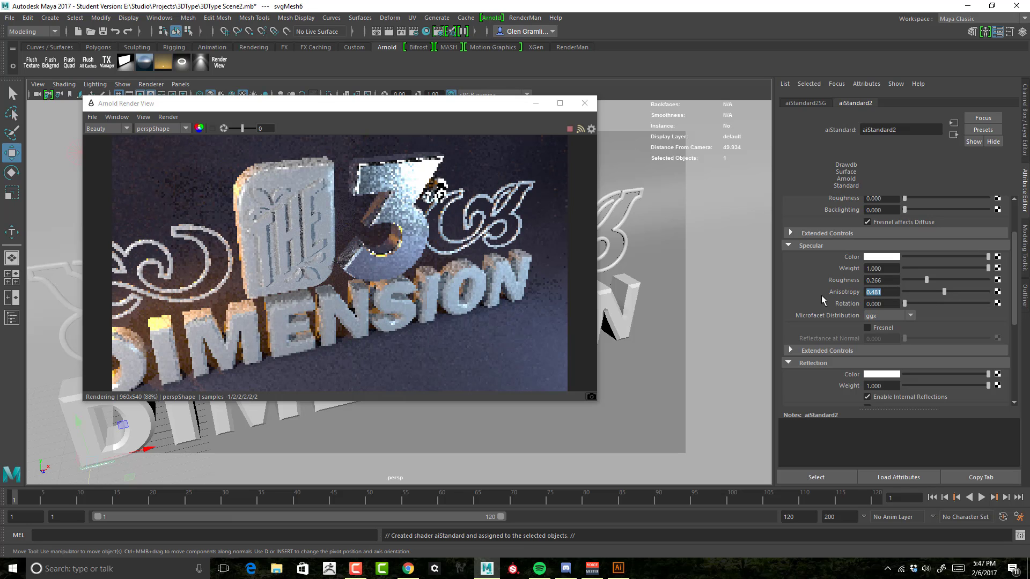
pyautogui.write('0.5')
pyautogui.press('Return')
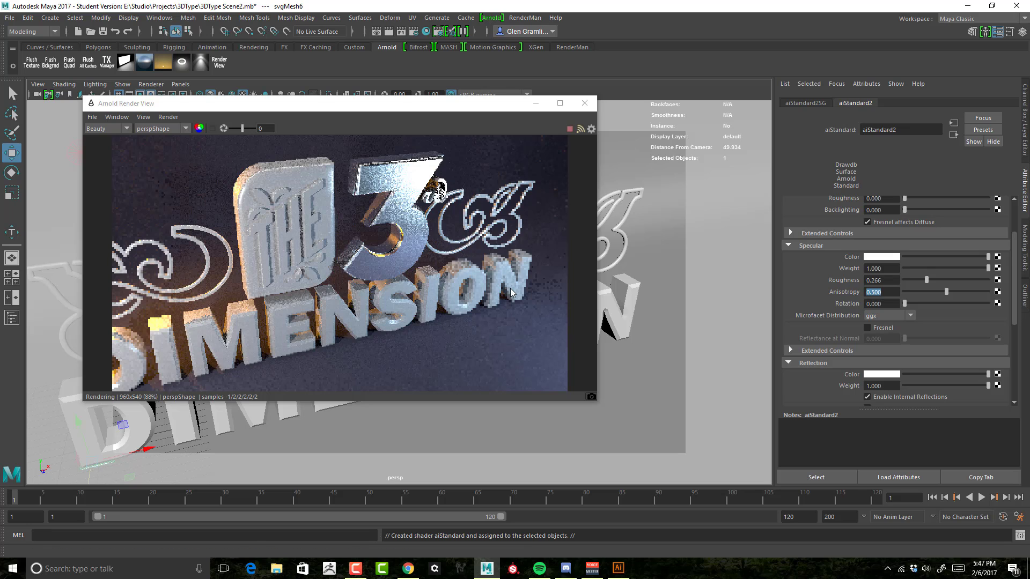
# Step: Enable Fresnel in the 3's specular settings and set its reflectance at normal to 0.8
pyautogui.keyDown('alt'); pyautogui.moveTo(510, 288); pyautogui.dragTo(510, 282); pyautogui.keyUp('alt')
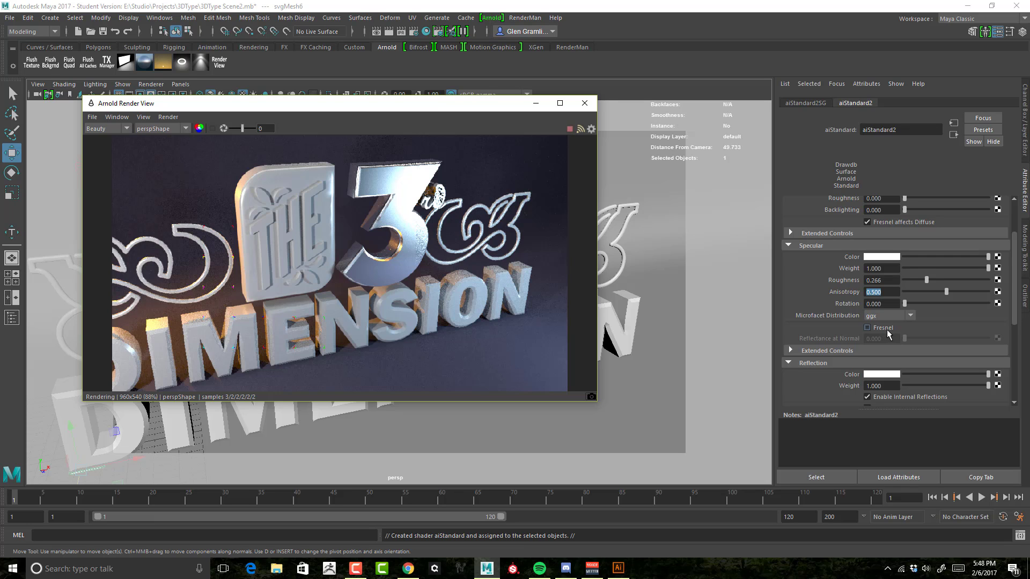
pyautogui.click(883, 328)
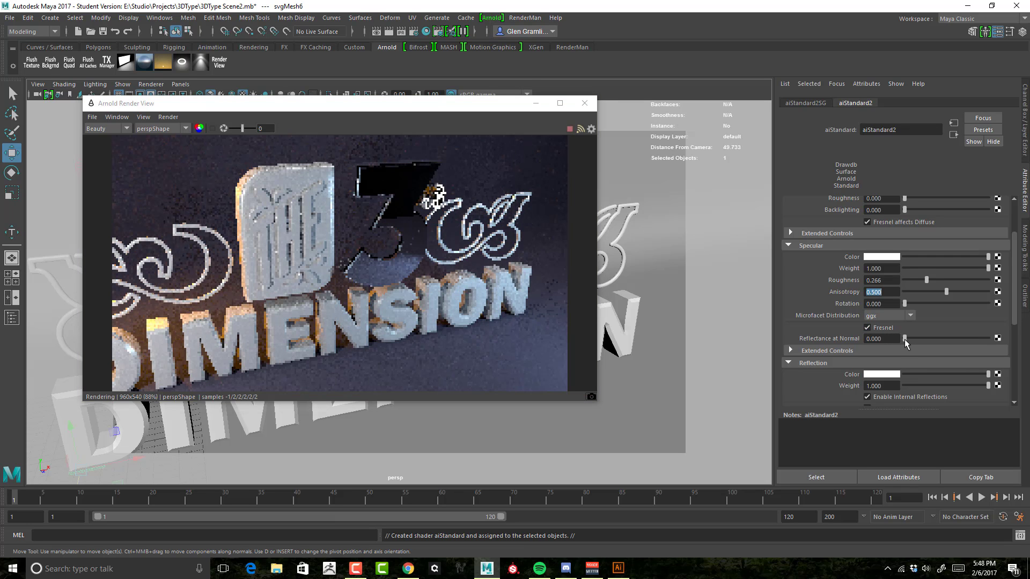
pyautogui.moveTo(929, 338); pyautogui.dragTo(964, 339)
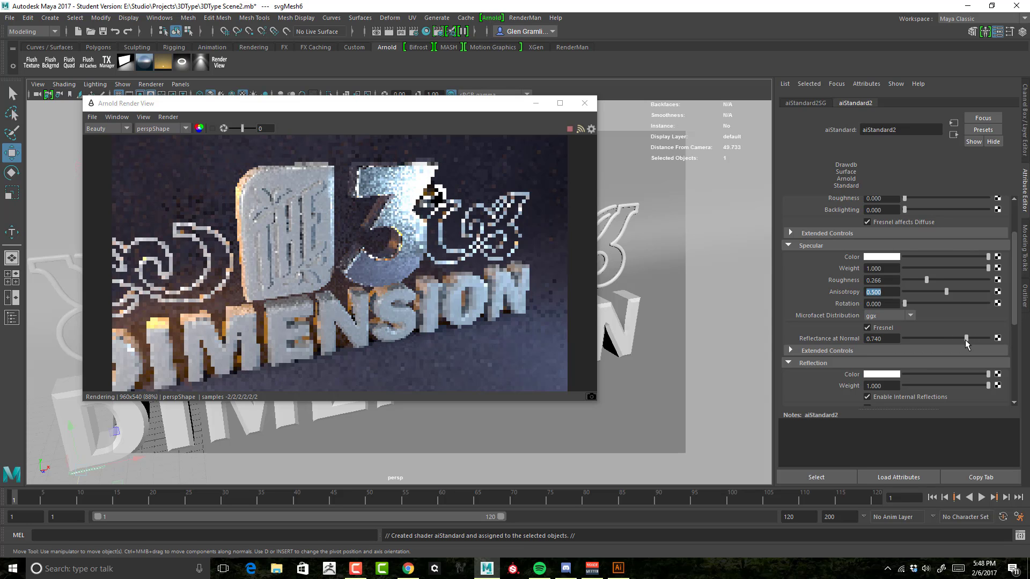
pyautogui.moveTo(885, 338); pyautogui.dragTo(809, 341)
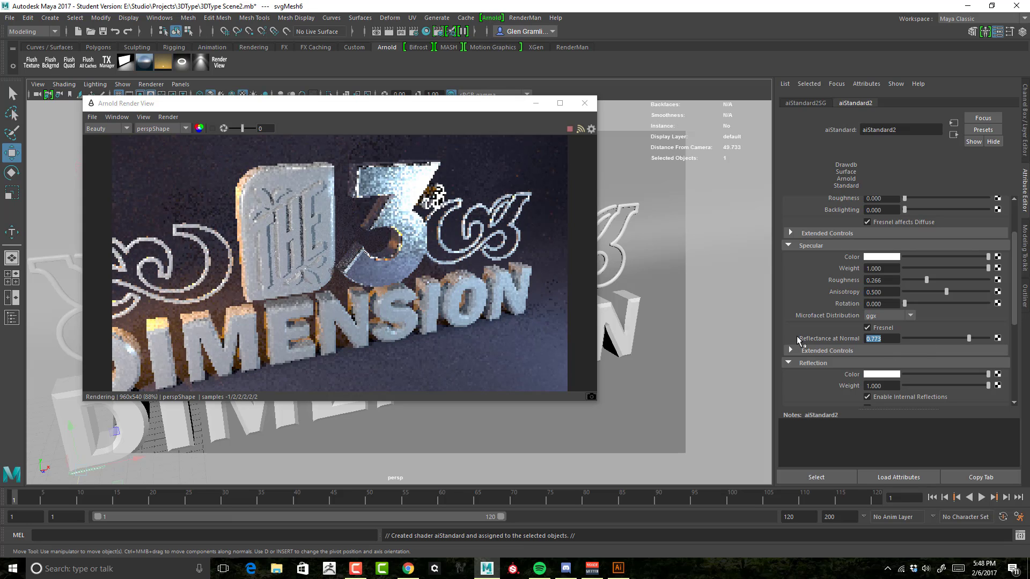
pyautogui.write('.8')
pyautogui.press('Return')
# Step: Enable Fresnel in the material's reflection settings with a reflectance at normal of 0.8
pyautogui.scroll(-3, 812, 338)
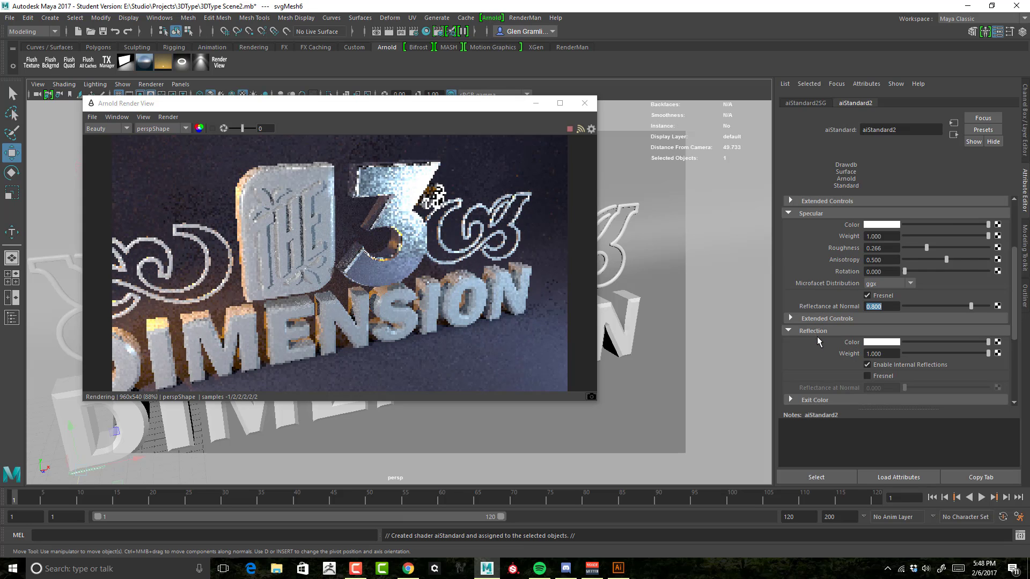
pyautogui.click(866, 343)
pyautogui.click(866, 343)
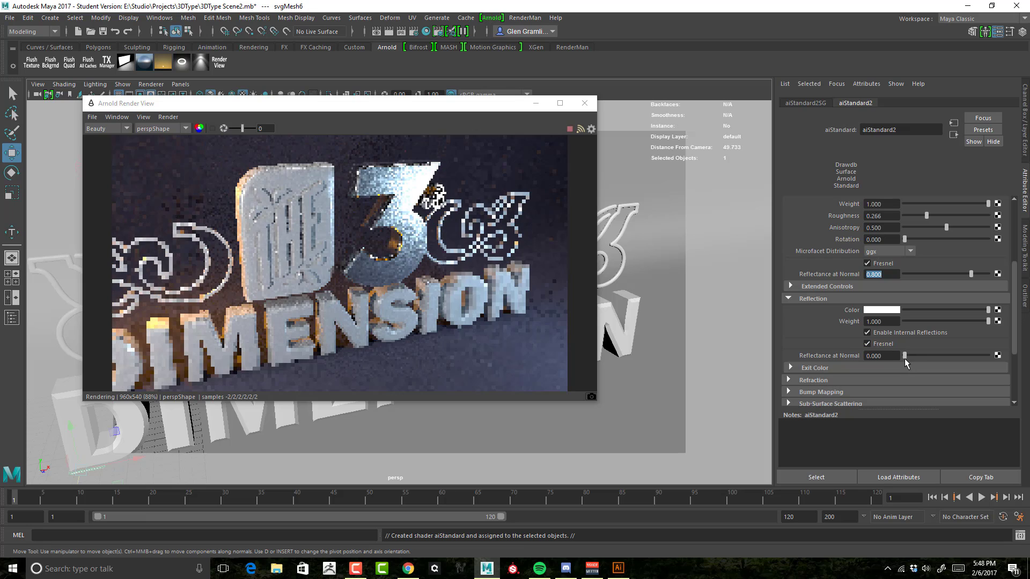
pyautogui.moveTo(885, 356); pyautogui.dragTo(811, 355)
pyautogui.write('.8')
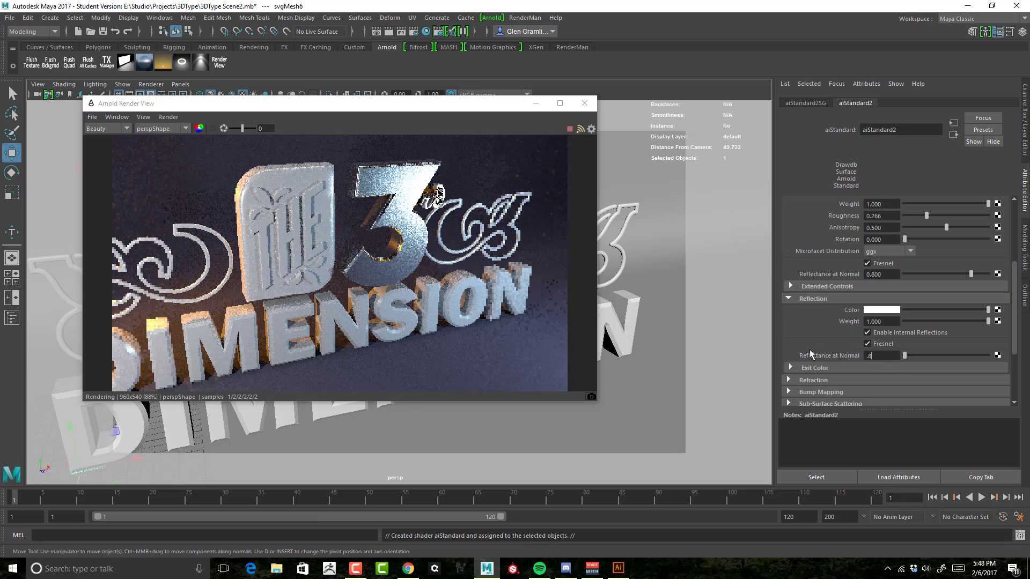
pyautogui.press('Return')
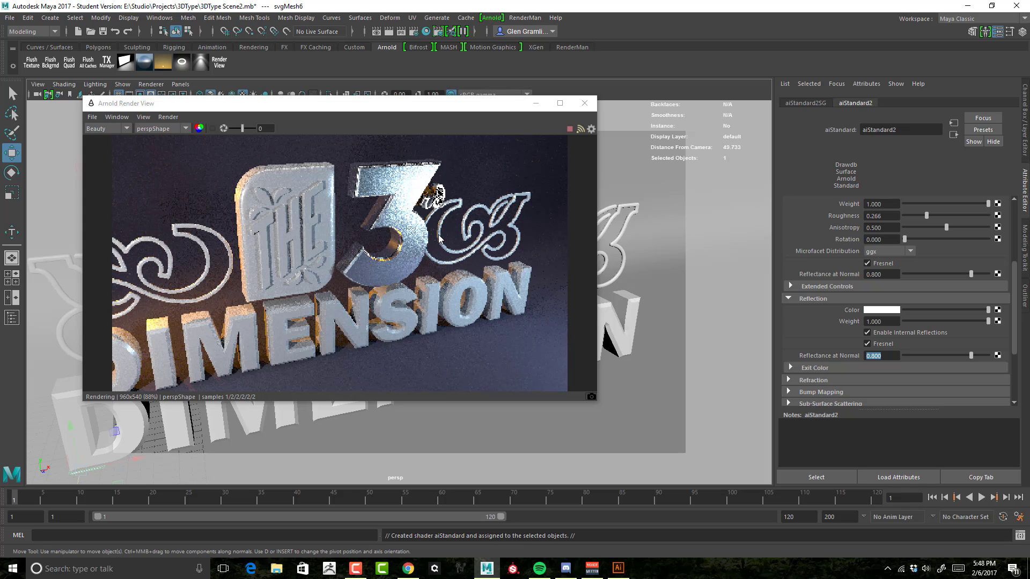
# Step: Select the decorative flourishes beside the lettering and assign them a new Arnold aiStandard material
pyautogui.keyDown('alt'); pyautogui.moveTo(438, 238); pyautogui.dragTo(518, 288); pyautogui.keyUp('alt')
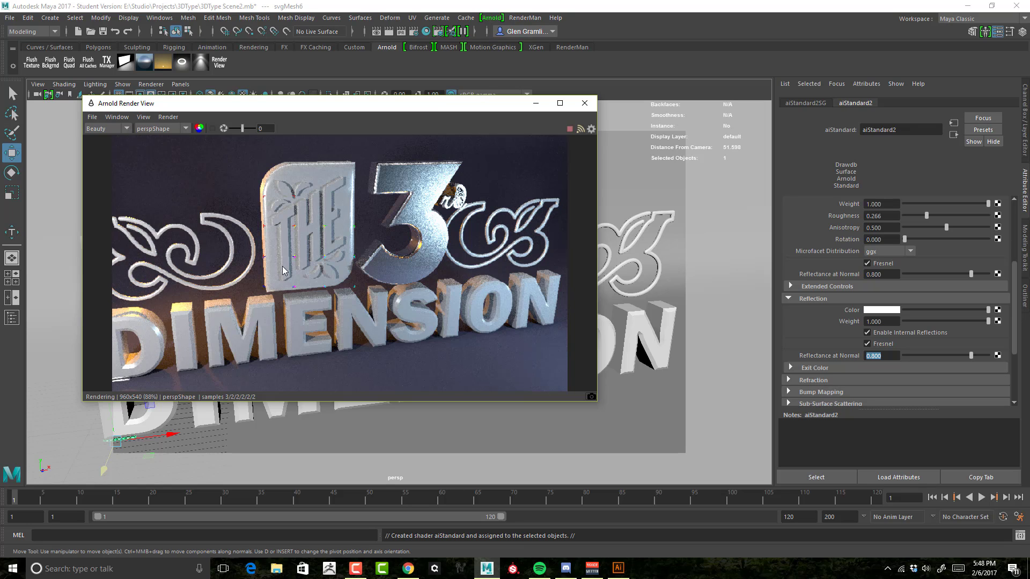
pyautogui.moveTo(479, 106); pyautogui.dragTo(516, 277)
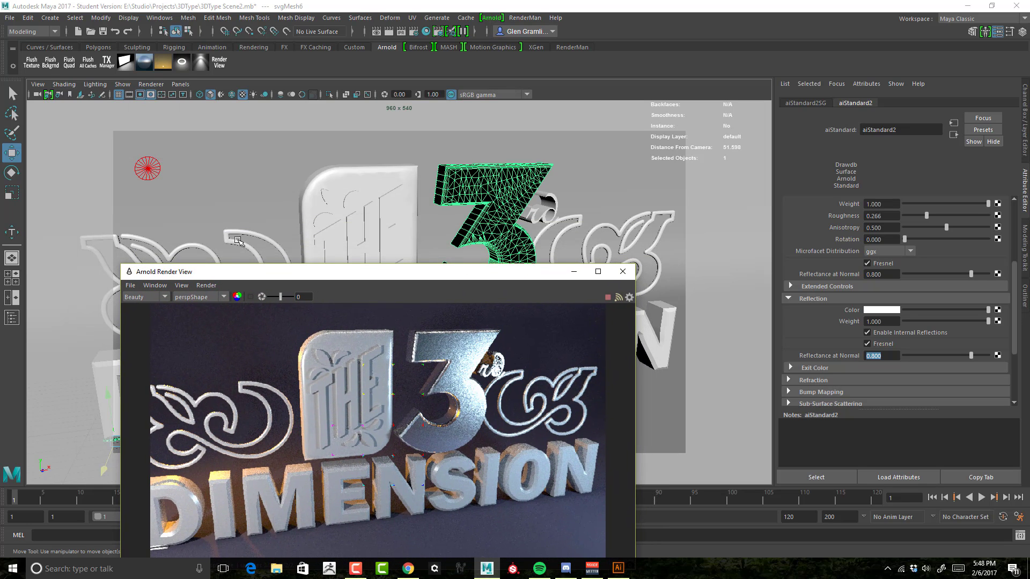
pyautogui.click(655, 218)
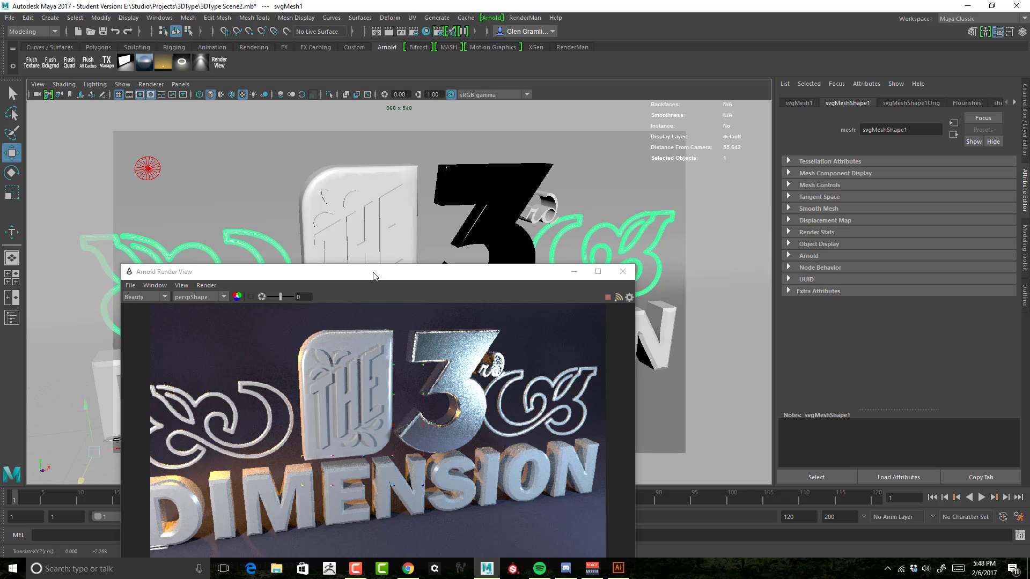
pyautogui.moveTo(374, 276); pyautogui.dragTo(352, 106)
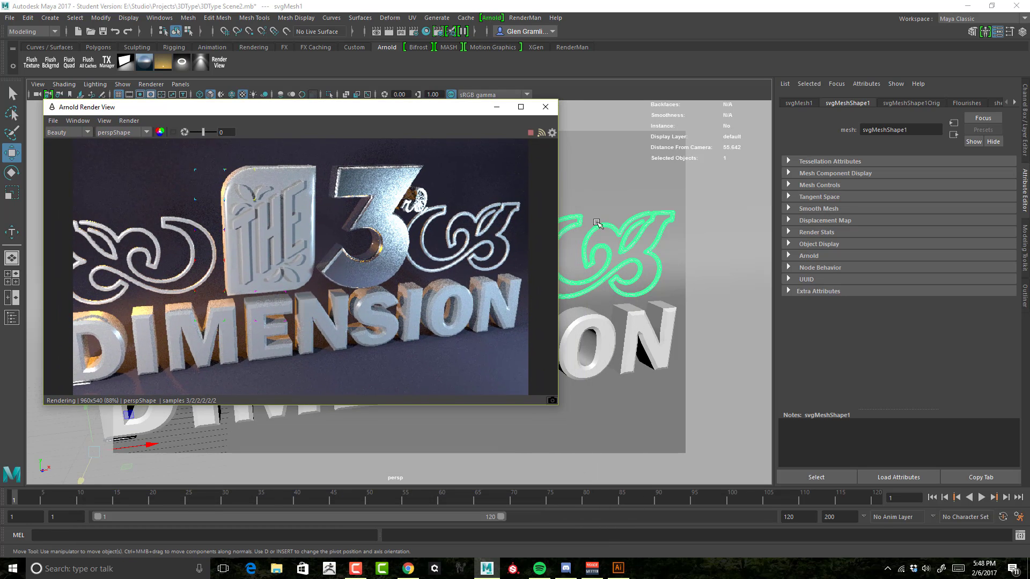
pyautogui.rightClick(612, 227)
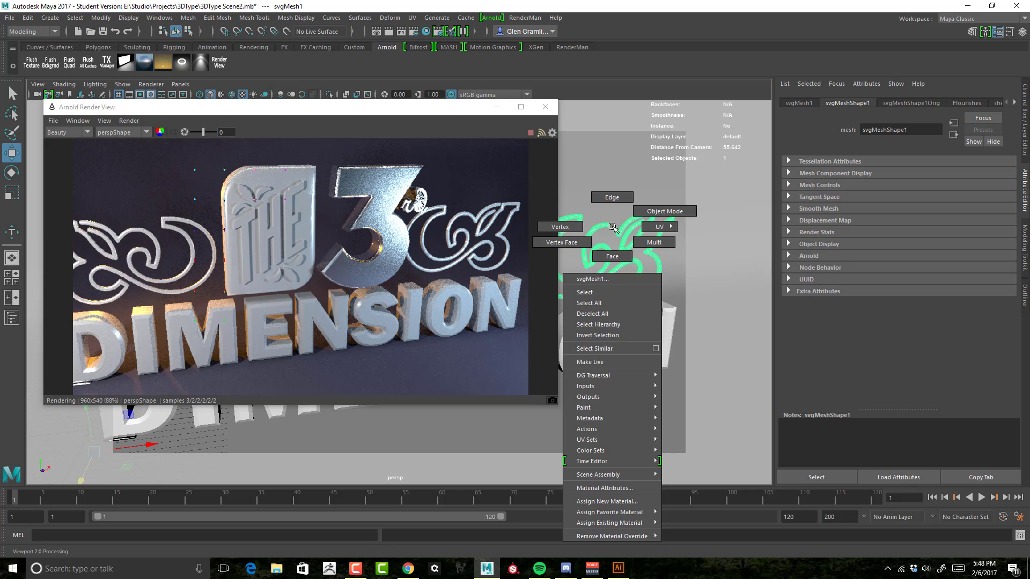
pyautogui.click(626, 501)
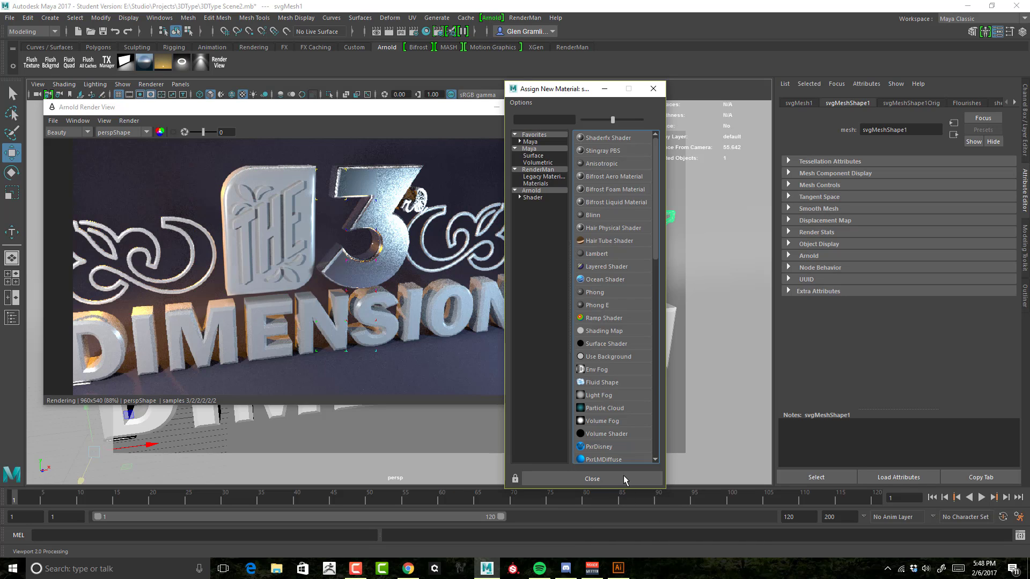
pyautogui.click(532, 198)
pyautogui.click(600, 202)
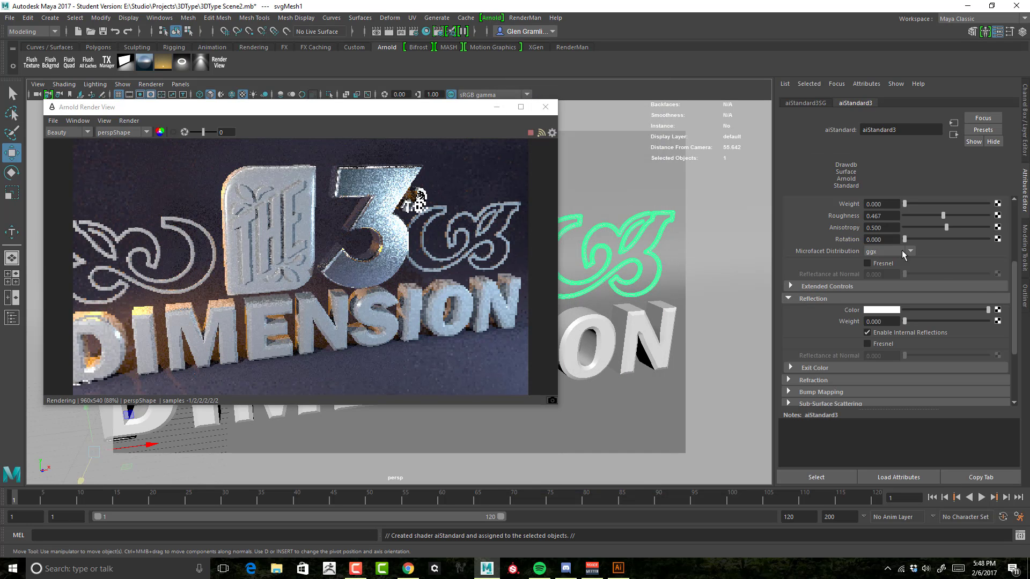
# Step: Expand the Emission settings of the flourishes' material and raise the emission scale to 1
pyautogui.scroll(5, 895, 286)
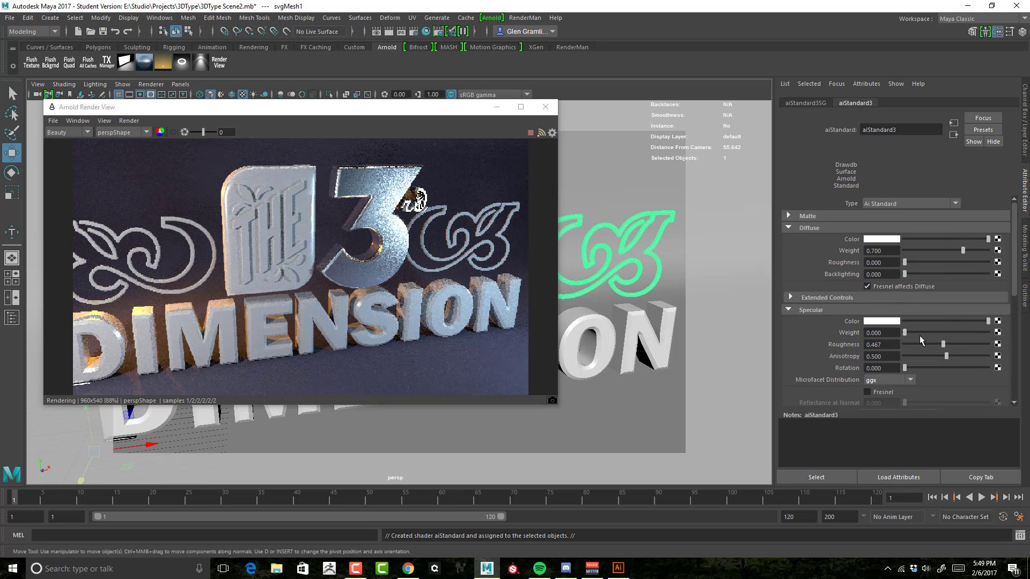
pyautogui.scroll(-3, 846, 329)
pyautogui.scroll(3, 846, 331)
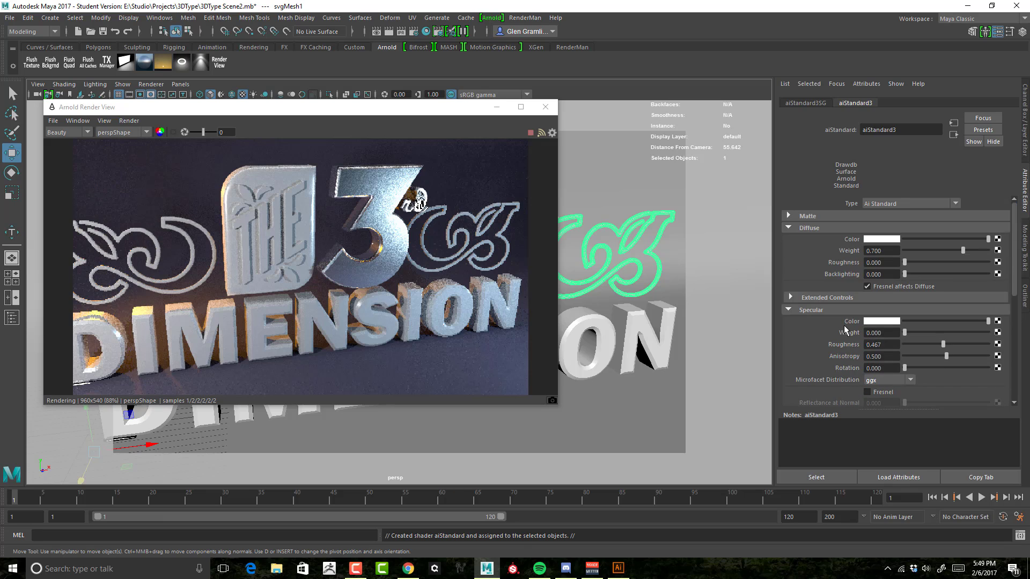
pyautogui.scroll(-3, 867, 315)
pyautogui.scroll(3, 874, 279)
pyautogui.scroll(-5, 882, 282)
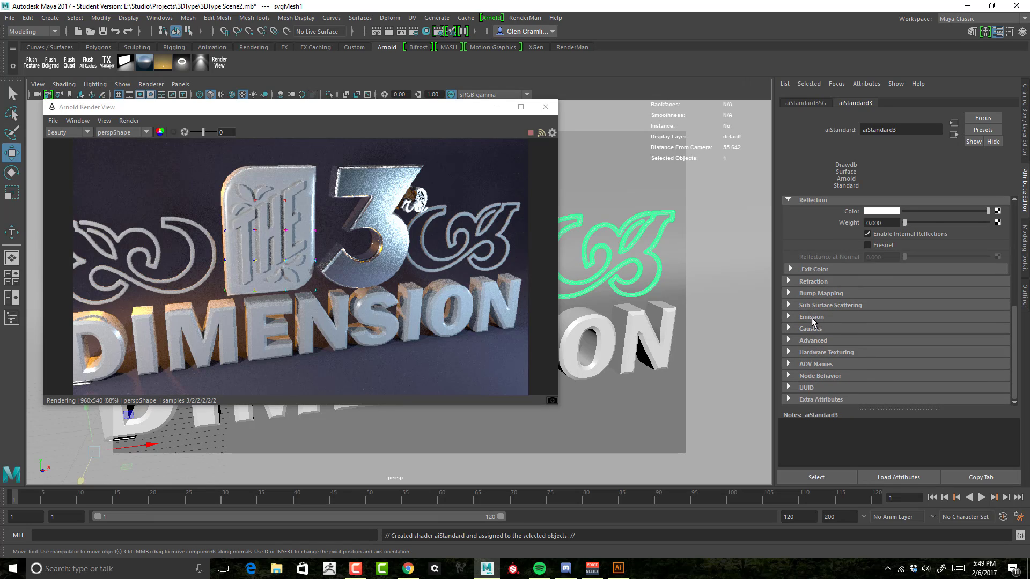
pyautogui.click(812, 317)
pyautogui.scroll(-1, 816, 234)
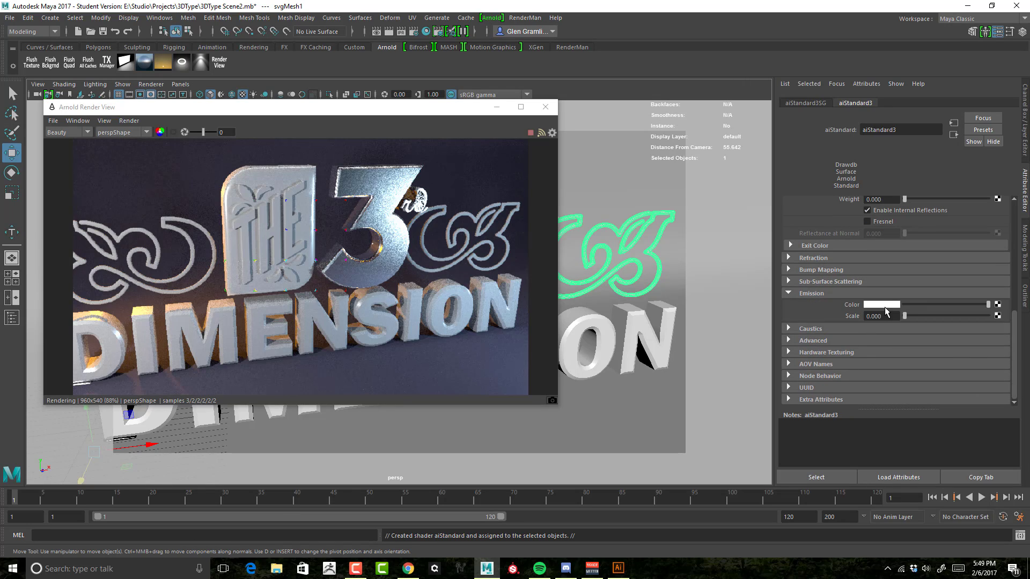
pyautogui.moveTo(904, 316); pyautogui.dragTo(923, 316)
pyautogui.moveTo(992, 321); pyautogui.dragTo(1020, 324)
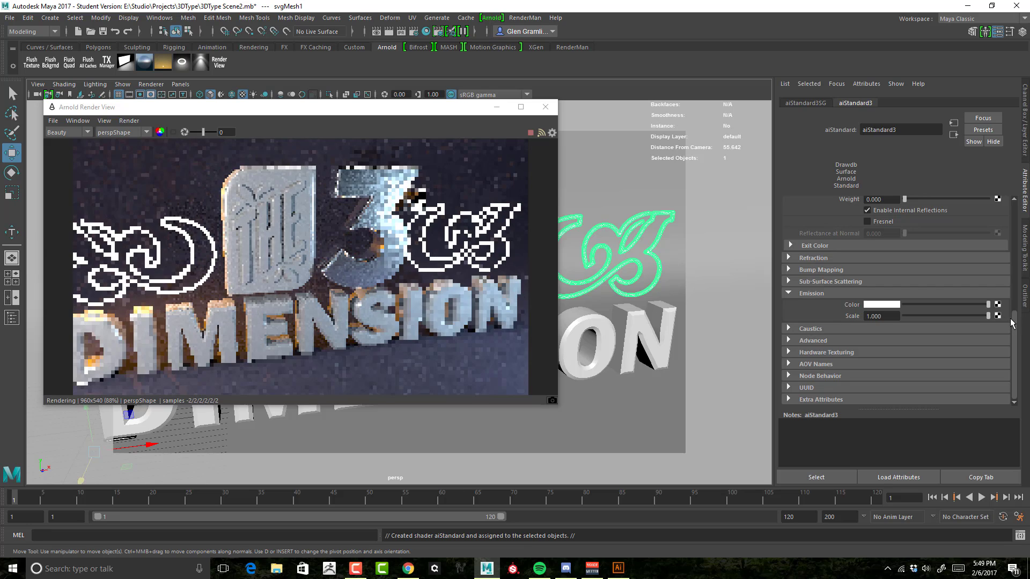
# Step: Set the flourishes' emission color to crimson red with hue 353.99, saturation 0.961 and value 0.471
pyautogui.click(882, 306)
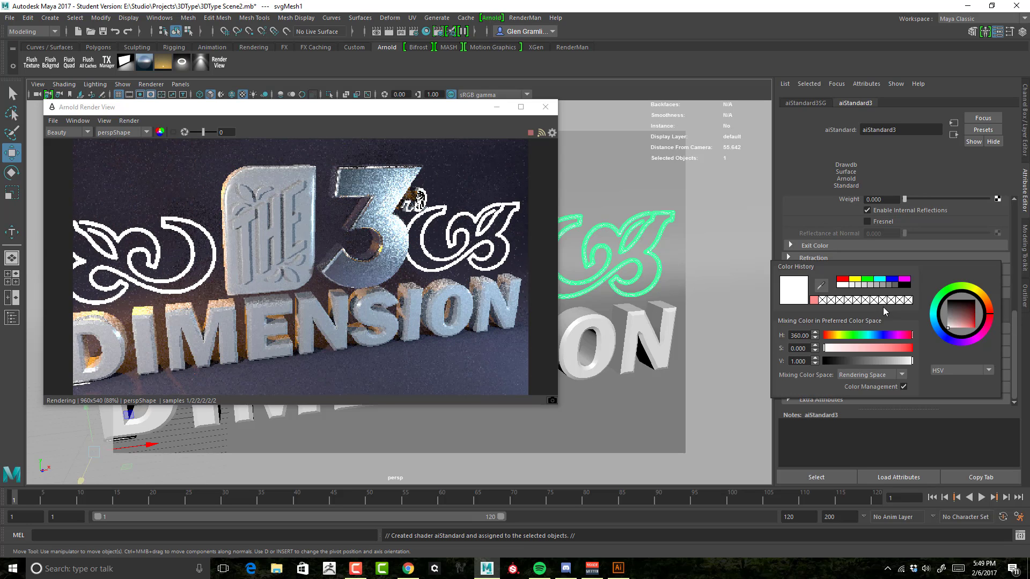
pyautogui.click(975, 321)
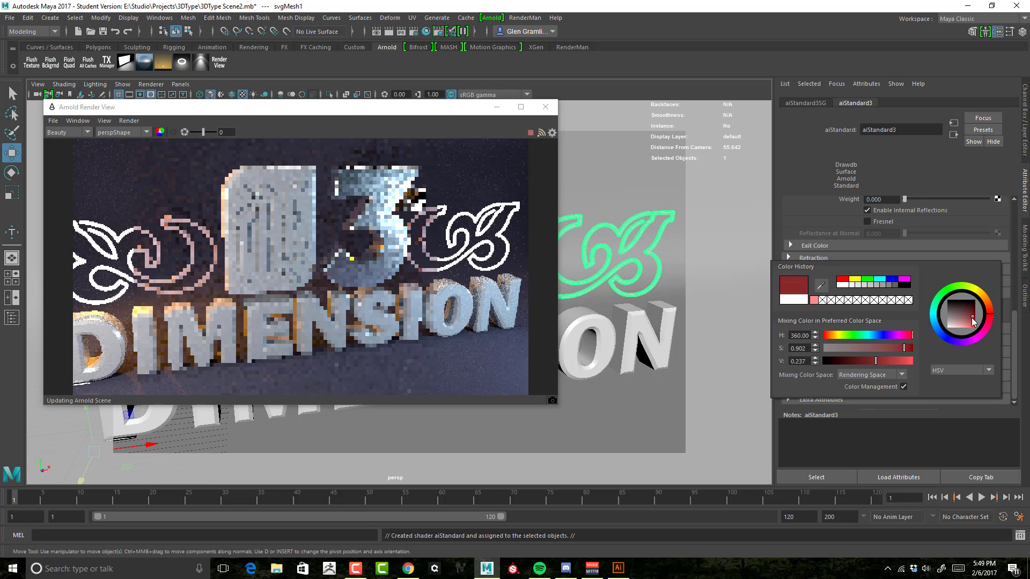
pyautogui.moveTo(972, 320); pyautogui.dragTo(974, 322)
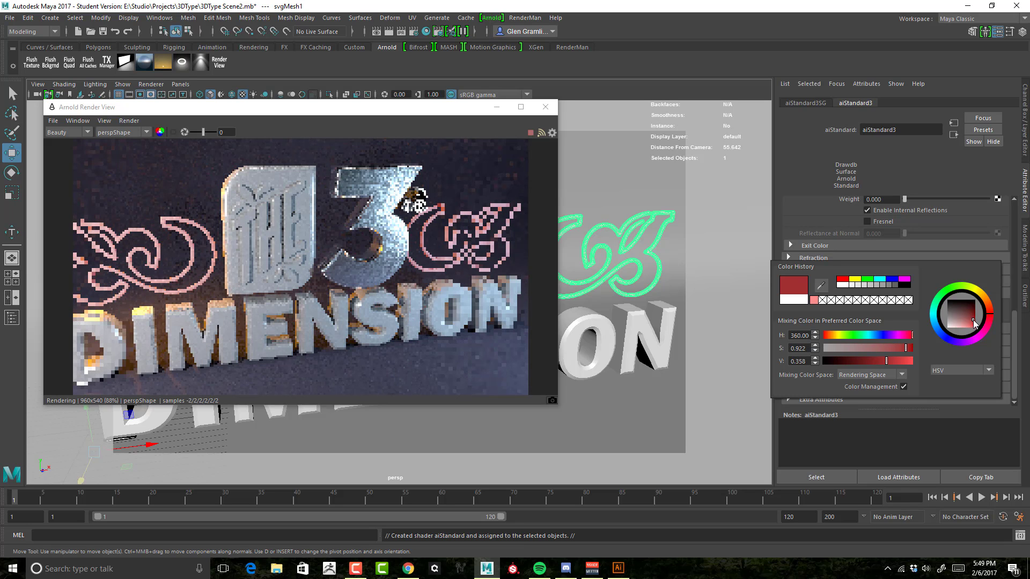
pyautogui.click(990, 316)
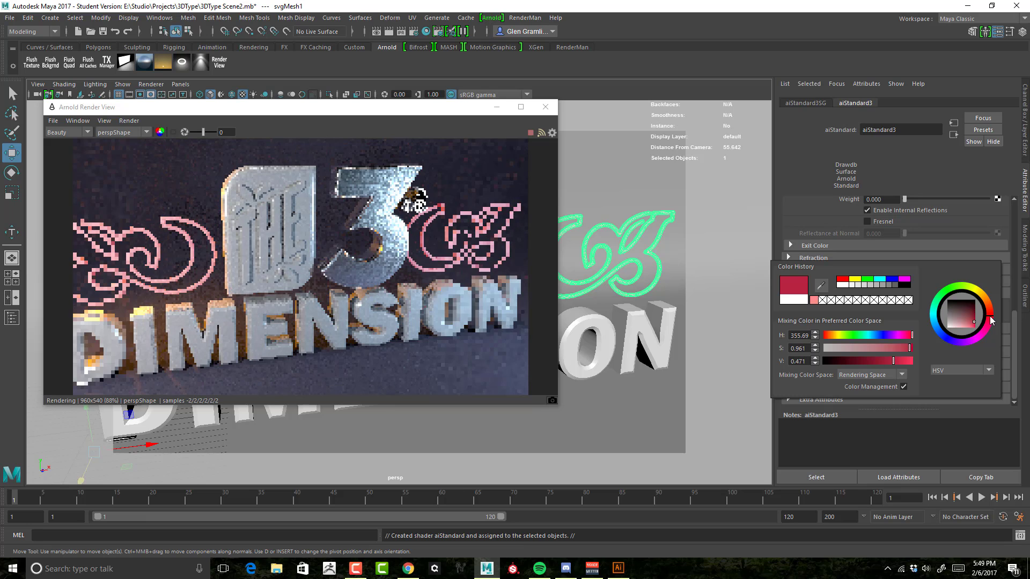
pyautogui.click(992, 320)
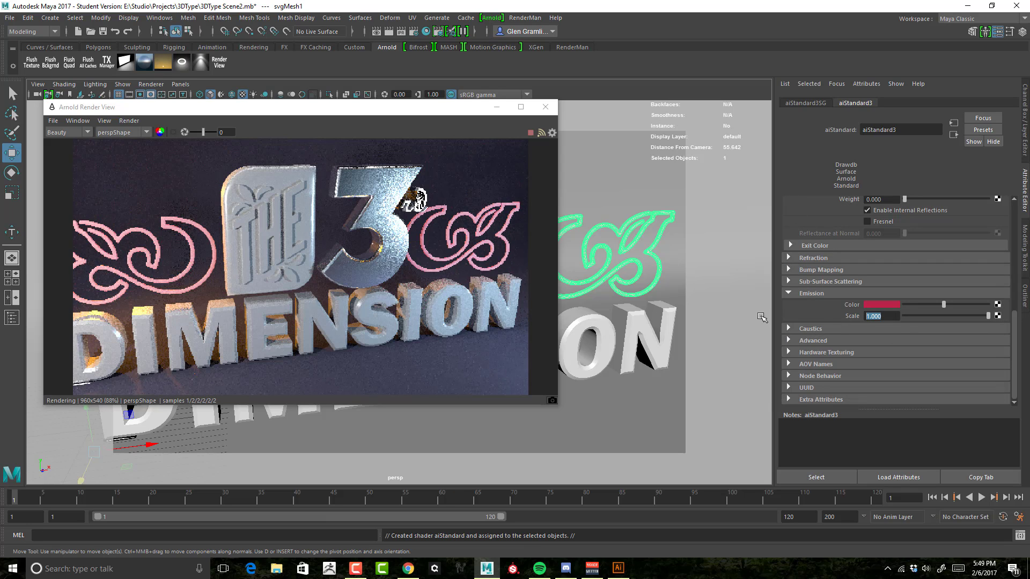
# Step: Try emission scales of 5 and 10 on the flourishes and inspect the glow in the render
pyautogui.write('5')
pyautogui.press('Return')
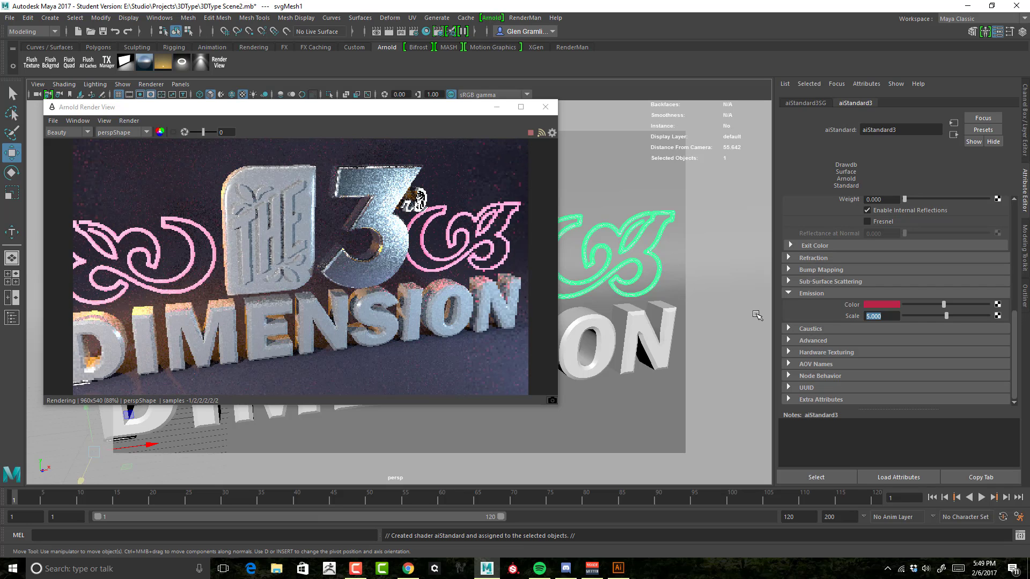
pyautogui.write('10')
pyautogui.press('Return')
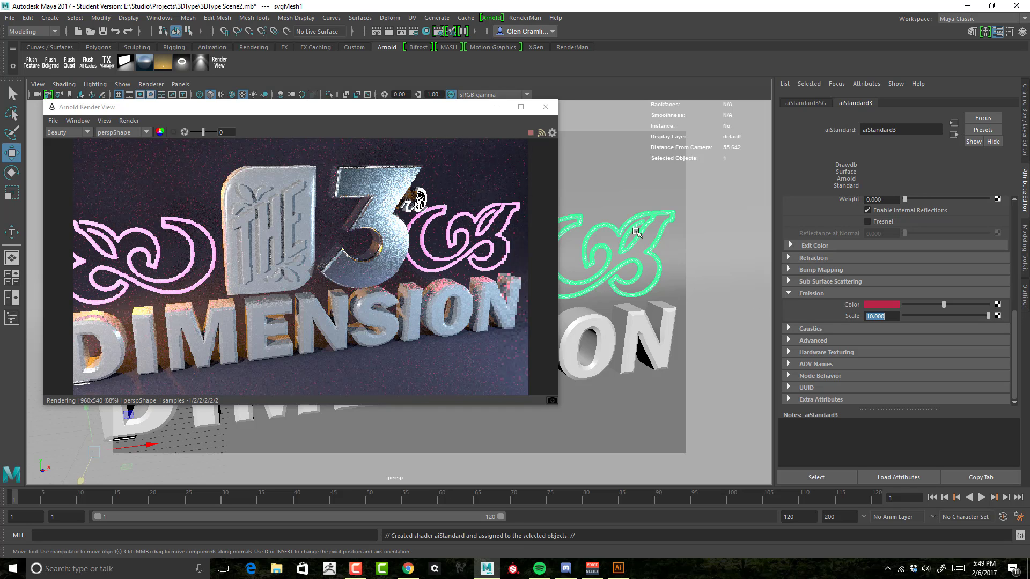
pyautogui.keyDown('alt'); pyautogui.moveTo(387, 233); pyautogui.dragTo(444, 229); pyautogui.keyUp('alt')
pyautogui.keyDown('alt'); pyautogui.moveTo(459, 235); pyautogui.dragTo(430, 237); pyautogui.keyUp('alt')
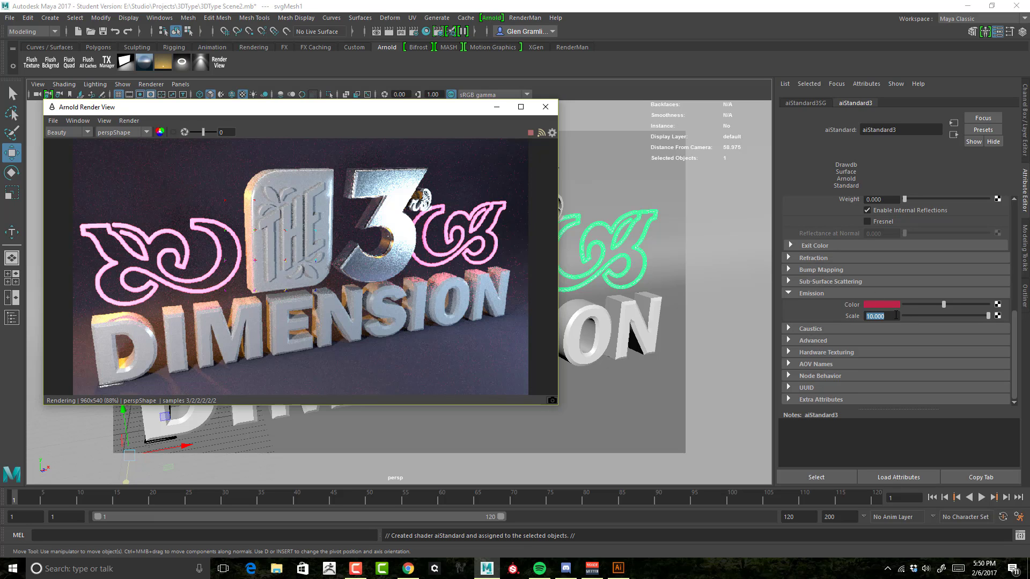
# Step: Reopen the flourishes' material attributes and reset the emission scale to 0 and the emission color to white
pyautogui.press('1')
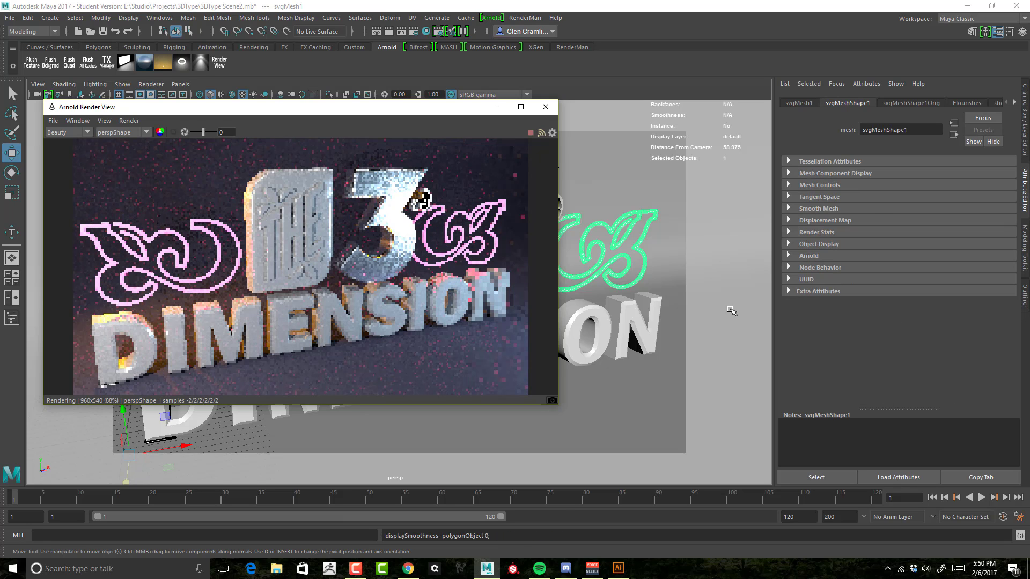
pyautogui.click(622, 243)
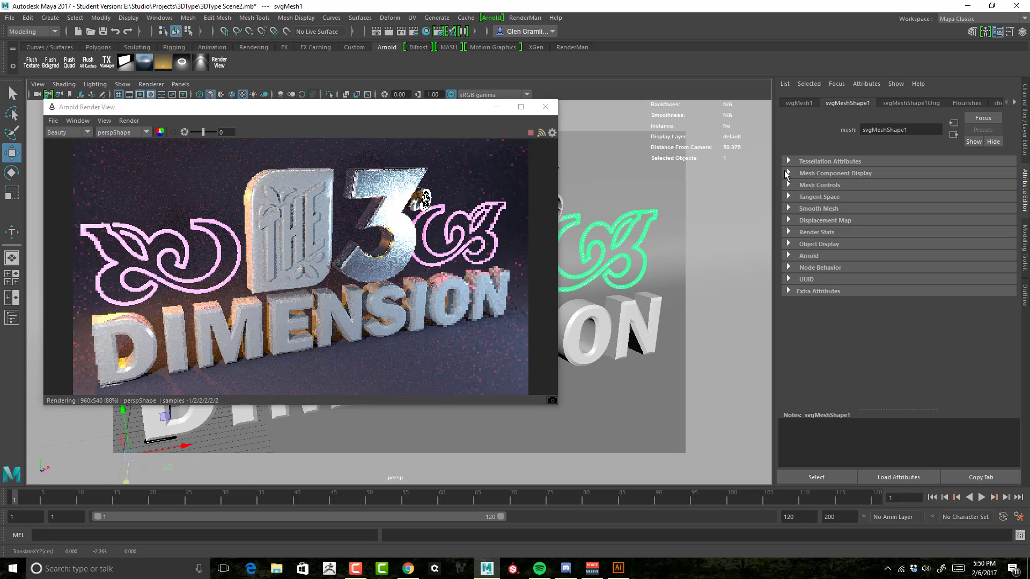
pyautogui.moveTo(633, 233); pyautogui.dragTo(633, 489, button='right')
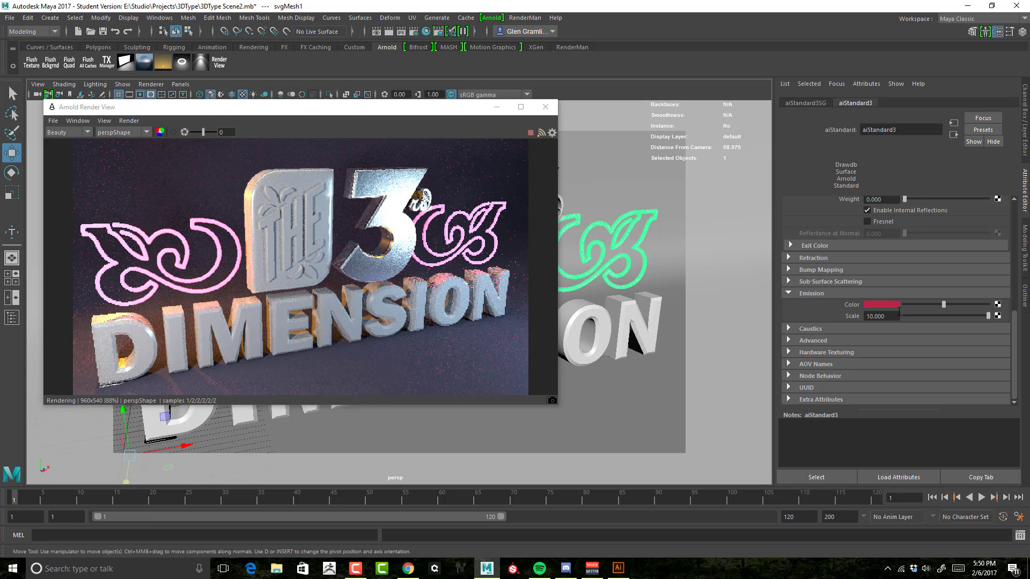
pyautogui.write('0')
pyautogui.press('Return')
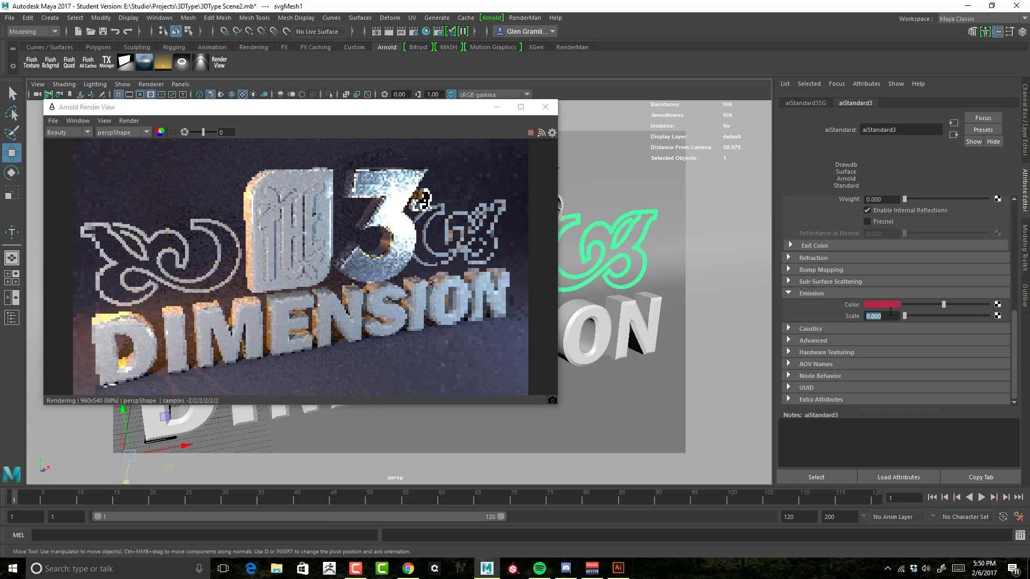
pyautogui.click(889, 305)
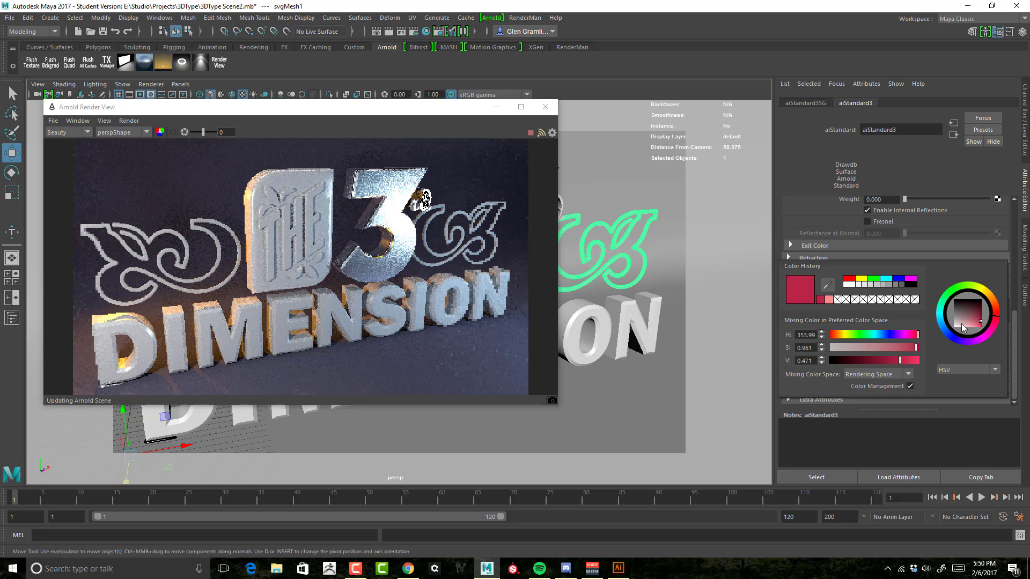
pyautogui.moveTo(973, 311); pyautogui.dragTo(935, 337)
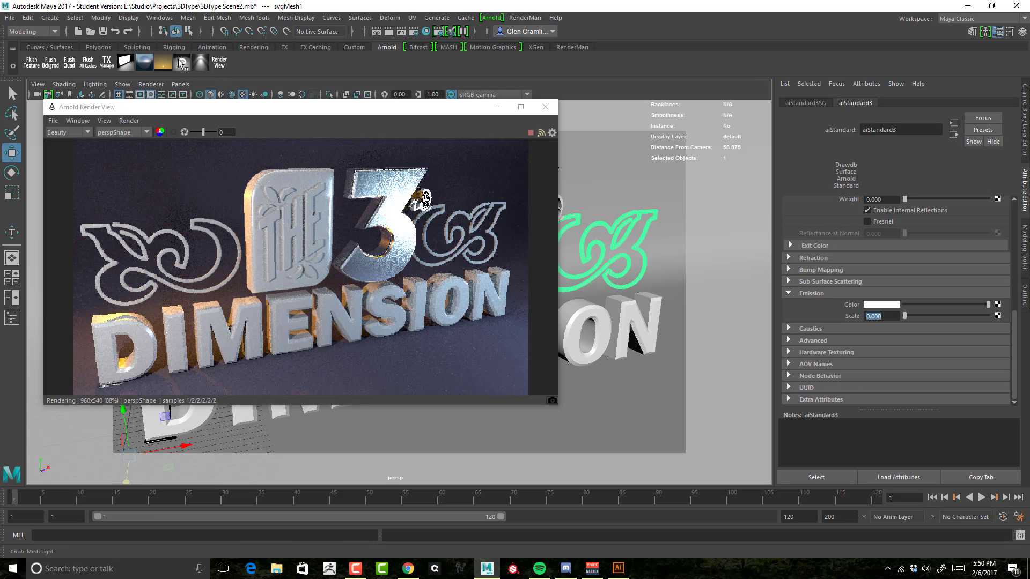
# Step: Select the decorative flourishes and set the Arnold translator of their mesh shape to mesh_light
pyautogui.click(633, 222)
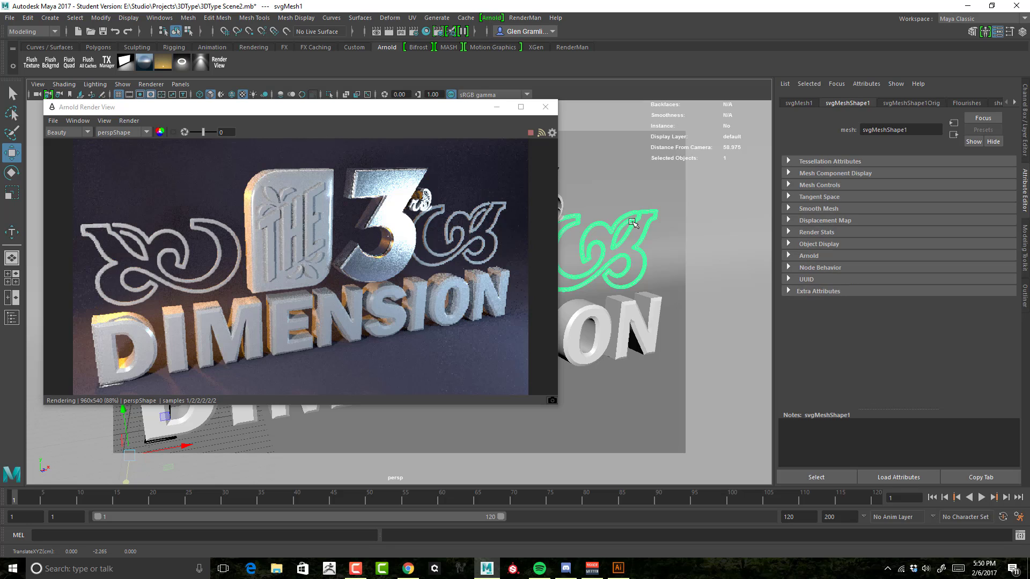
pyautogui.click(800, 103)
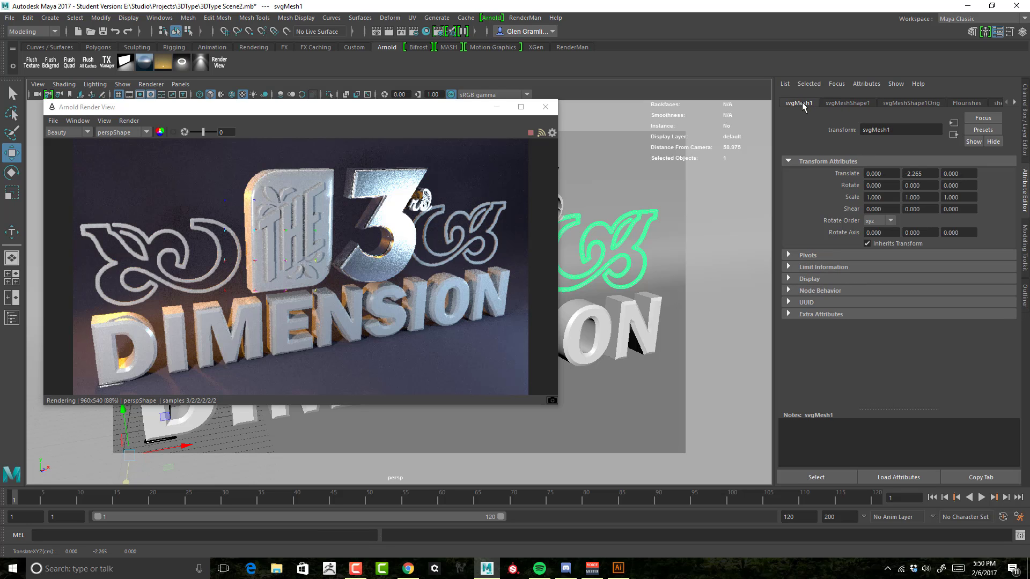
pyautogui.click(831, 103)
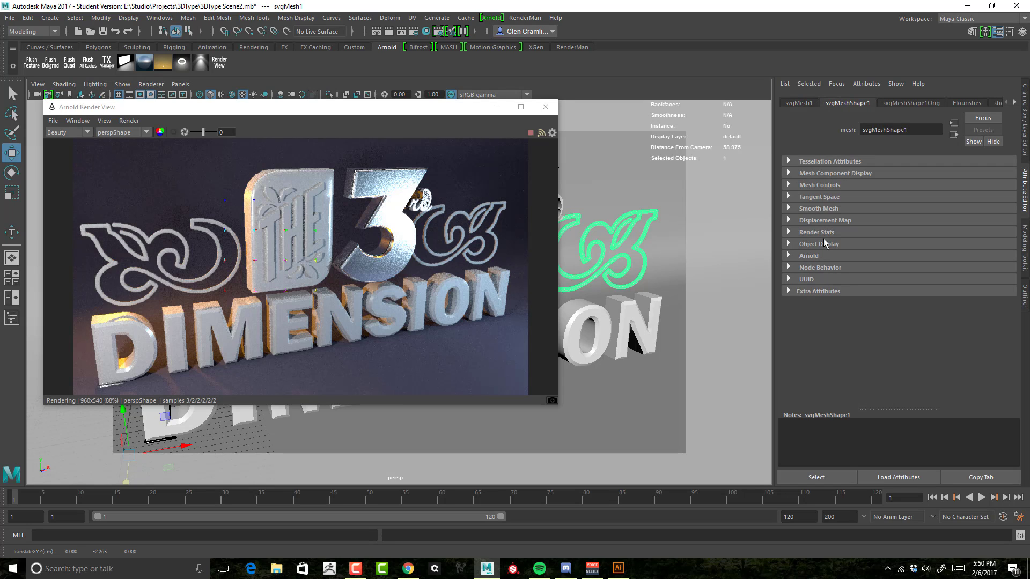
pyautogui.click(817, 259)
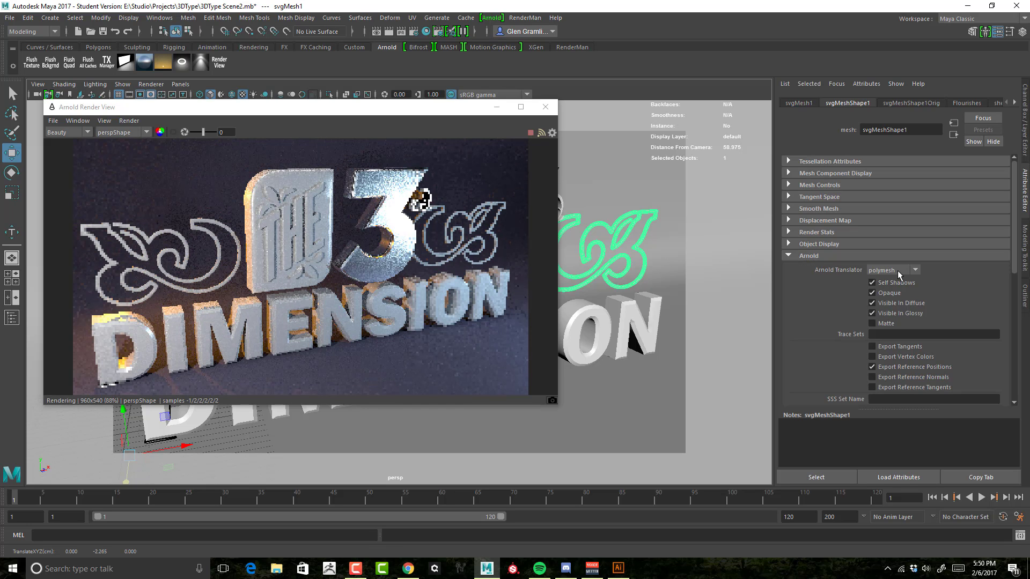
pyautogui.click(917, 271)
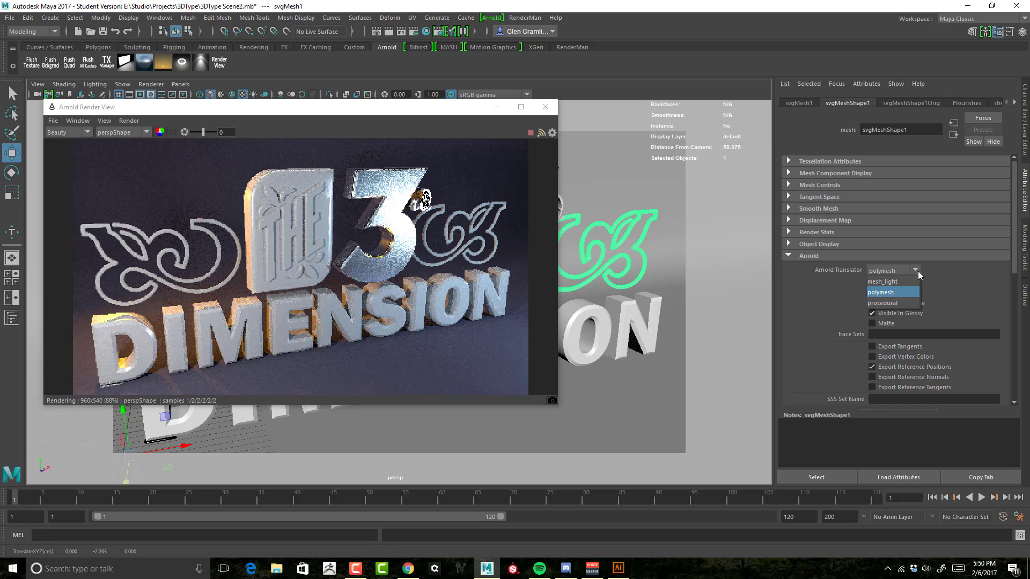
pyautogui.click(890, 281)
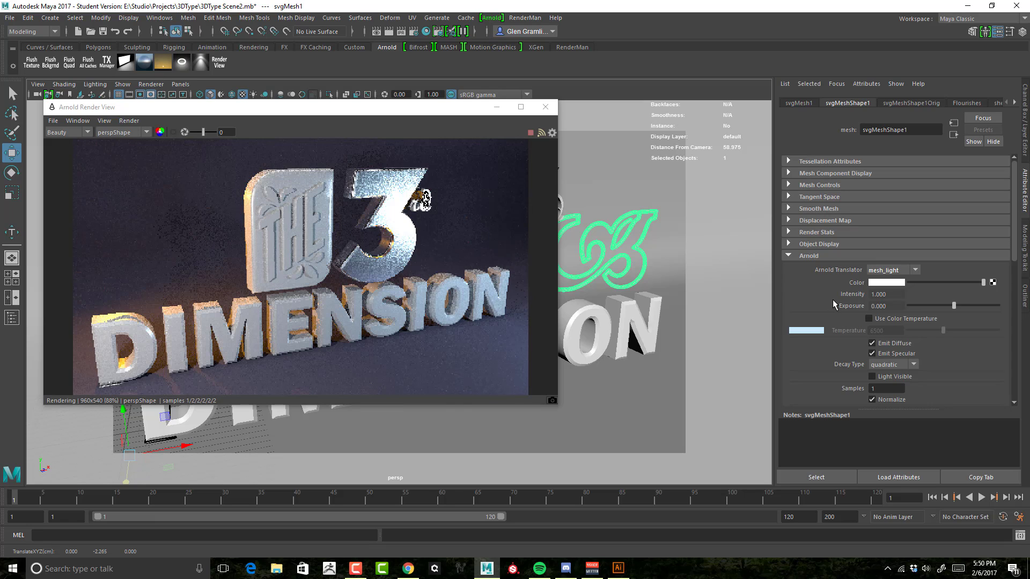
# Step: Make the flourishes' mesh light visible in the render and set its light color to pinkish red
pyautogui.scroll(-3, 839, 293)
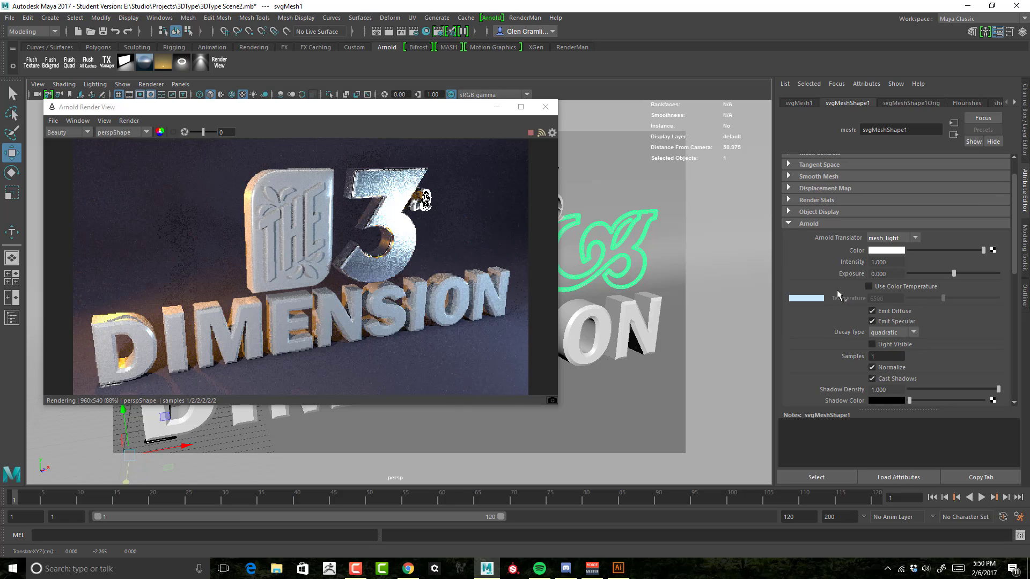
pyautogui.click(872, 345)
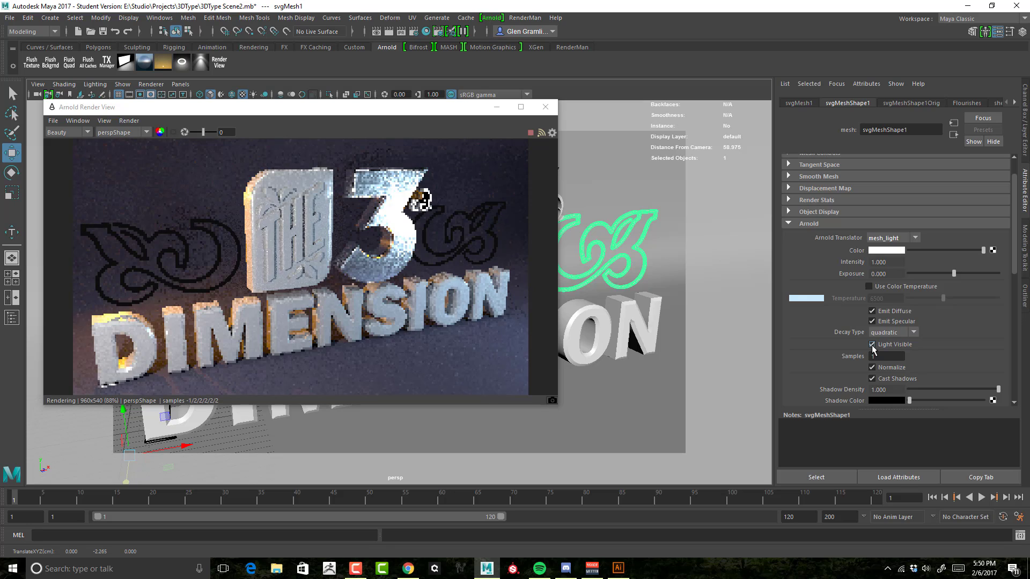
pyautogui.click(890, 253)
pyautogui.moveTo(891, 295); pyautogui.dragTo(917, 295)
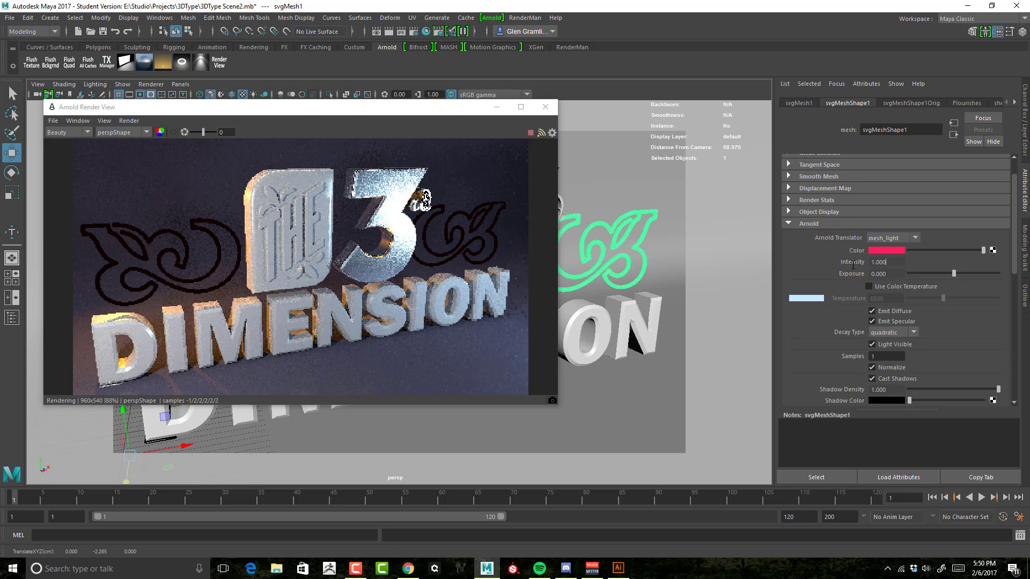
# Step: Set the flourishes' mesh light intensity to 100 and raise its exposure to 5
pyautogui.write('100')
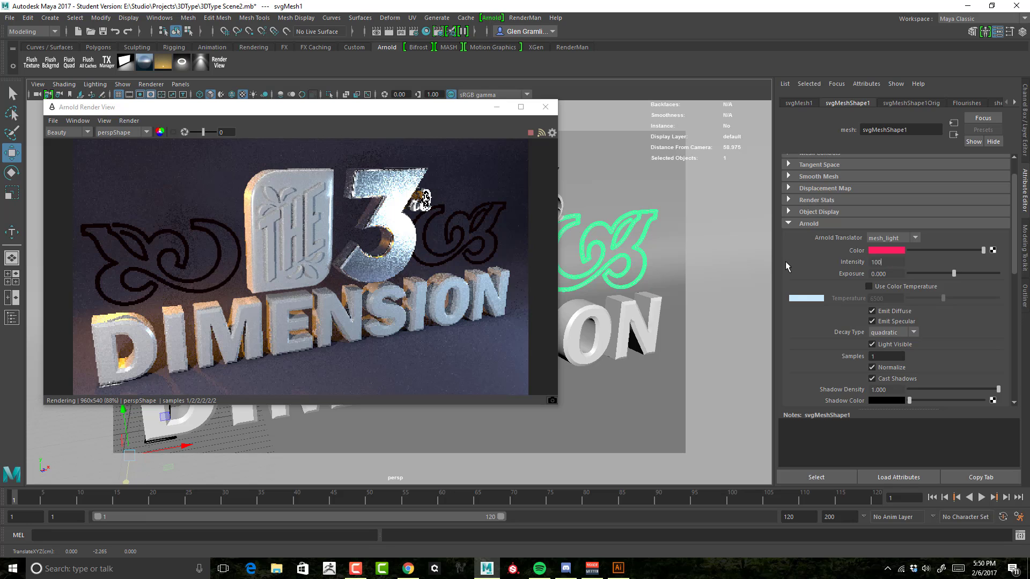
pyautogui.press('Return')
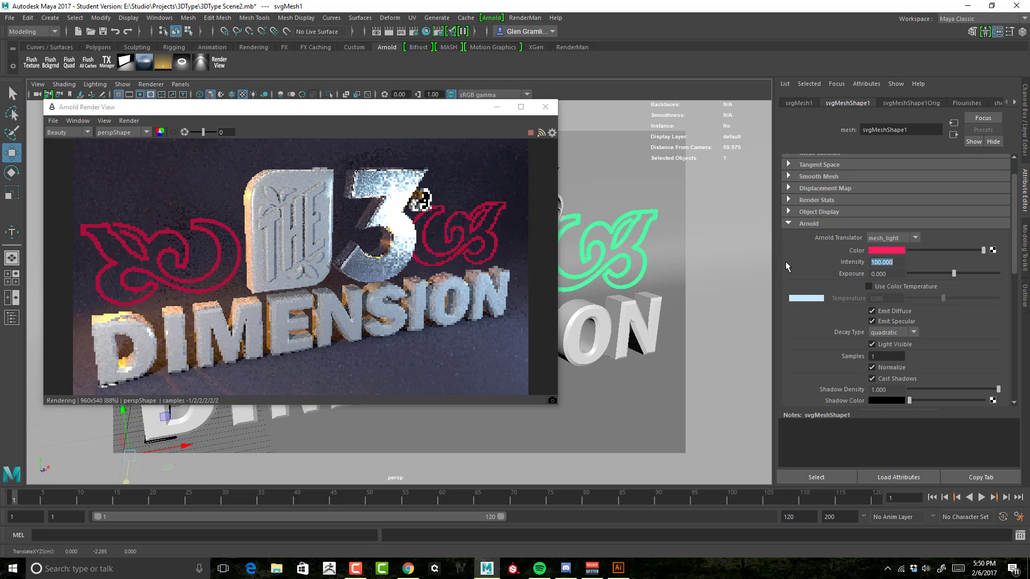
pyautogui.moveTo(954, 275); pyautogui.dragTo(999, 276)
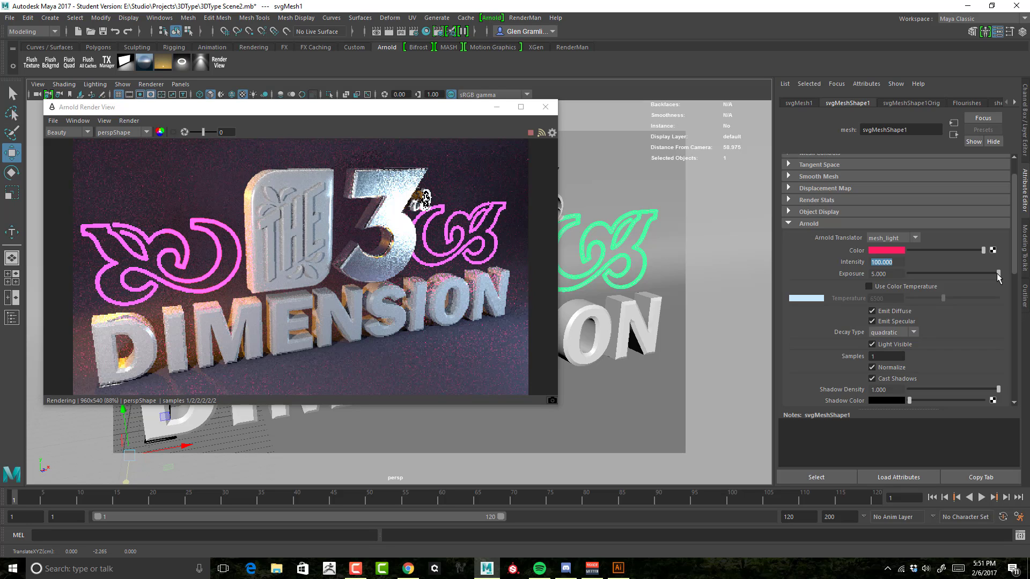
# Step: Move the backdrop plane toward the camera to about 32.9 in Z, keeping the whole lettering in the render
pyautogui.moveTo(408, 111); pyautogui.dragTo(327, 128)
pyautogui.click(637, 176)
pyautogui.moveTo(541, 393); pyautogui.dragTo(665, 512)
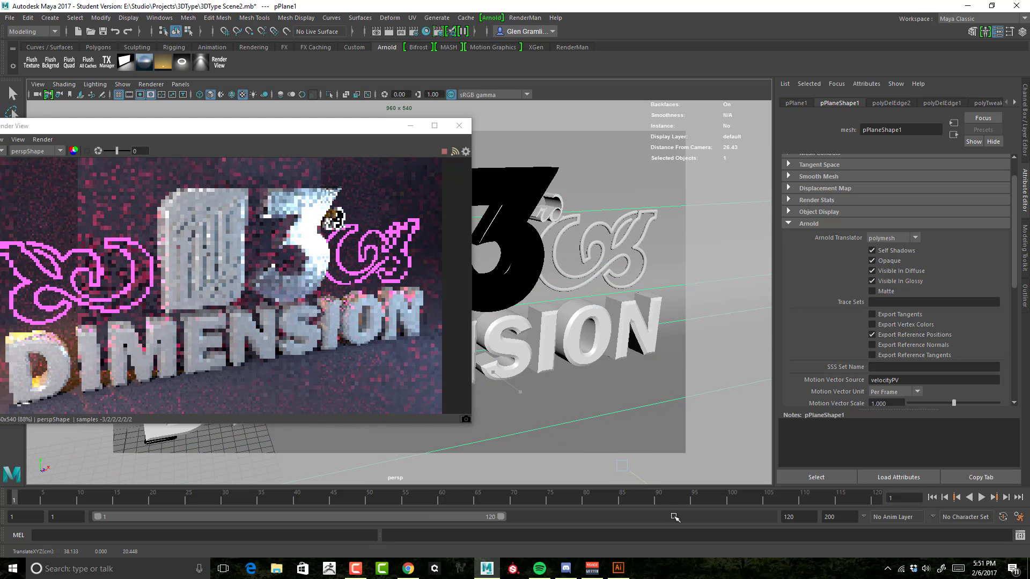
pyautogui.scroll(-5, 570, 365)
pyautogui.moveTo(570, 364); pyautogui.dragTo(667, 481)
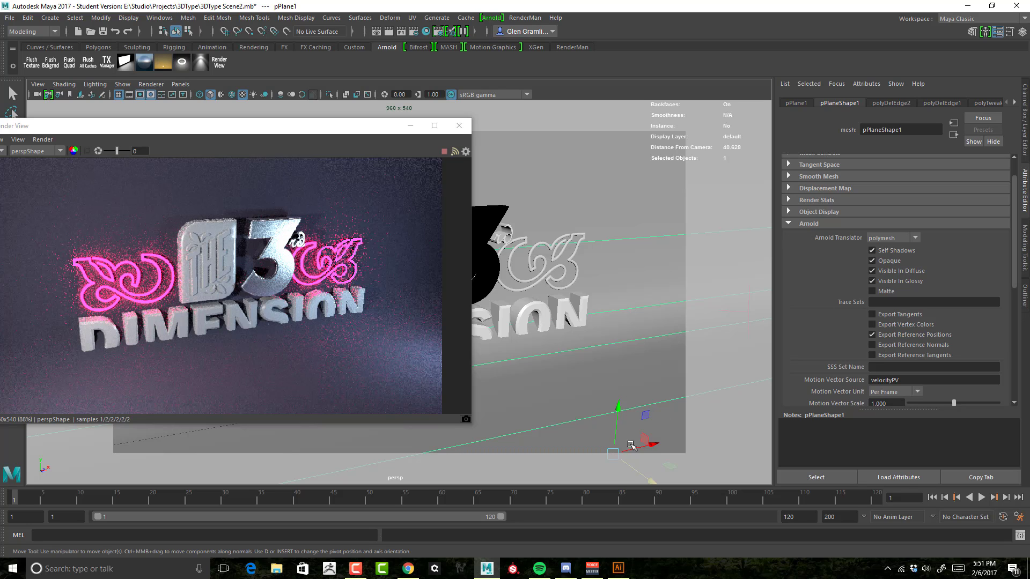
pyautogui.moveTo(630, 468); pyautogui.dragTo(626, 468)
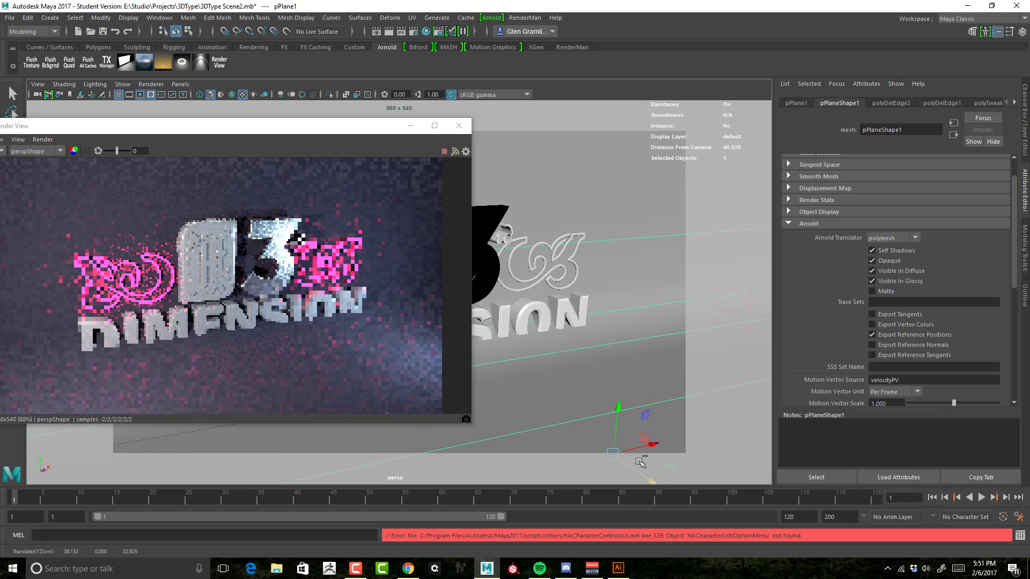
pyautogui.scroll(-3, 638, 464)
pyautogui.keyDown('alt'); pyautogui.moveTo(649, 352); pyautogui.dragTo(648, 340); pyautogui.keyUp('alt')
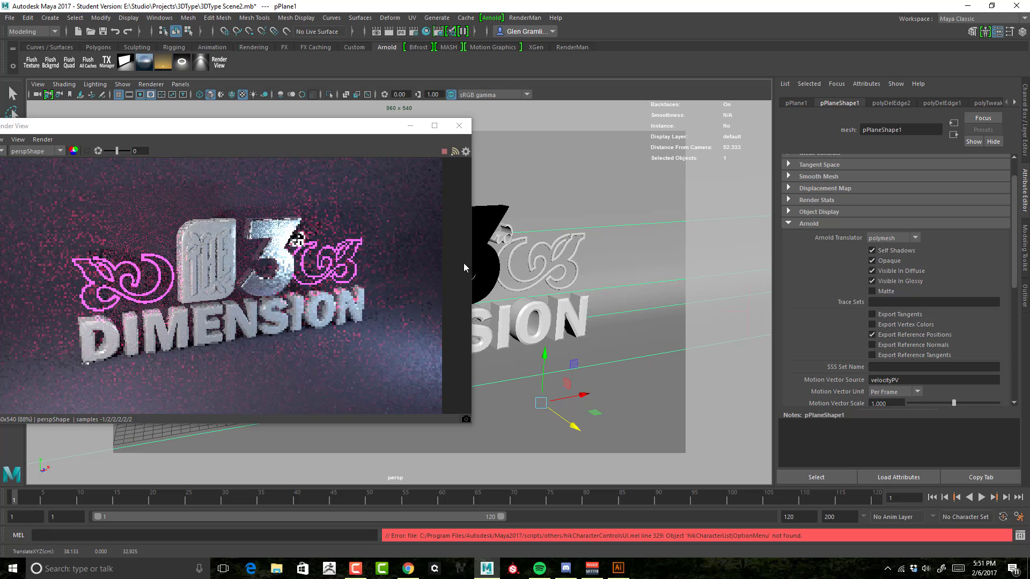
# Step: Reframe the lettering closer, reselect the flourishes and set their mesh light exposure to 1
pyautogui.moveTo(333, 127); pyautogui.dragTo(427, 133)
pyautogui.keyDown('alt'); pyautogui.moveTo(417, 223); pyautogui.dragTo(492, 237, button='right'); pyautogui.keyUp('alt')
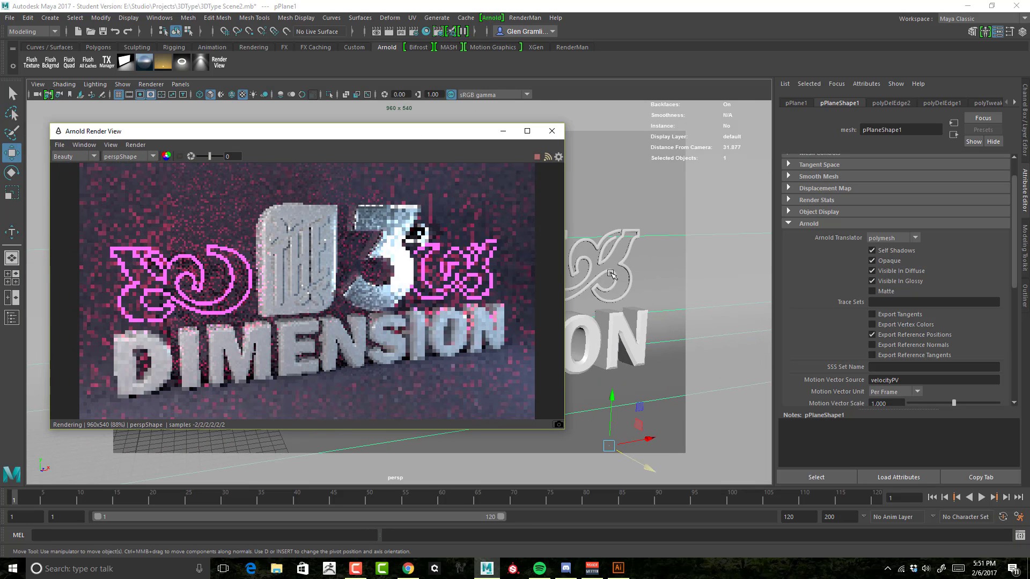
pyautogui.click(622, 238)
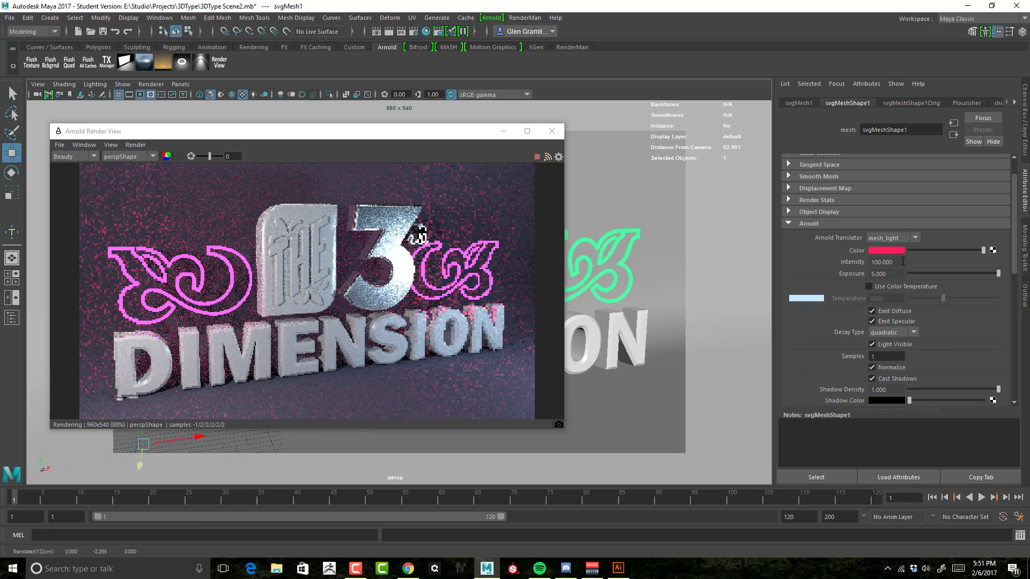
pyautogui.click(885, 274)
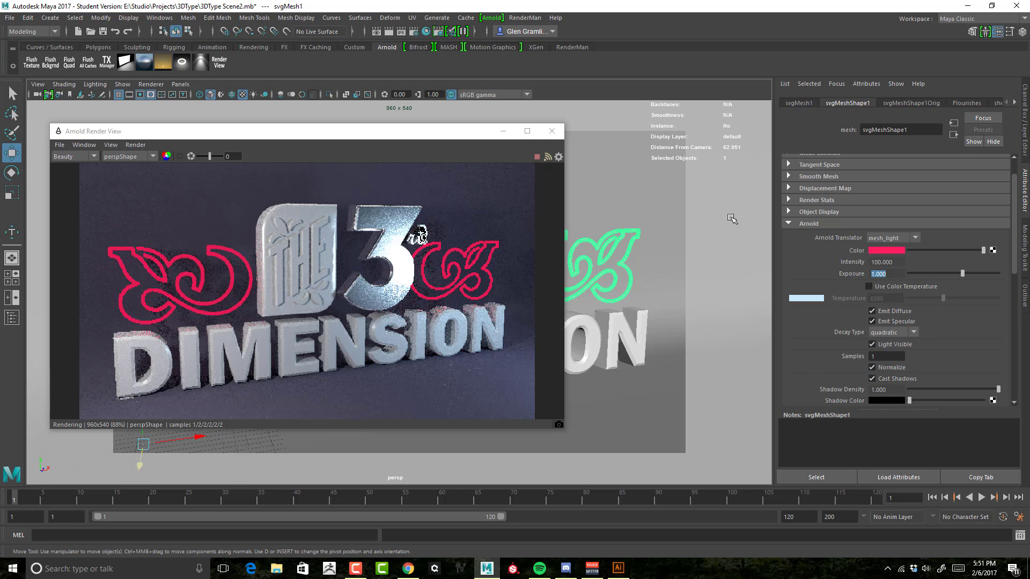
pyautogui.scroll(-8, 956, 360)
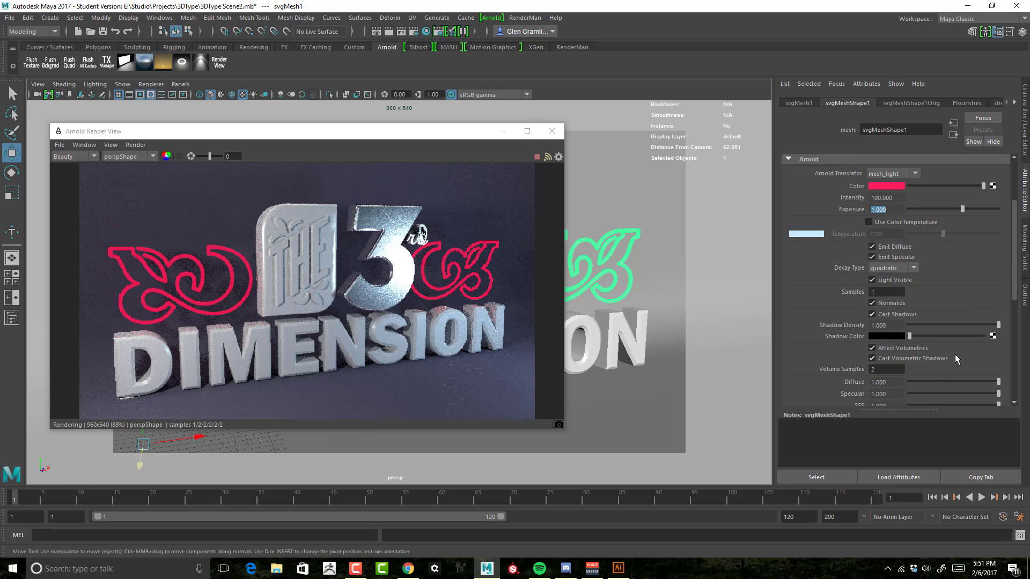
pyautogui.scroll(7, 949, 353)
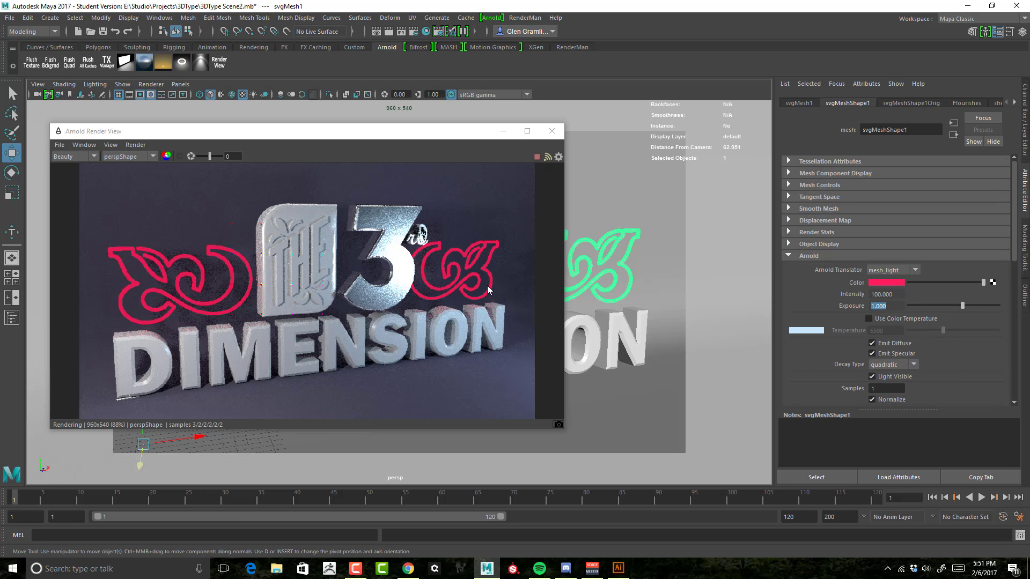
# Step: Select the THE lettering inside the block and assign it a new Arnold aiStandard material
pyautogui.moveTo(378, 137); pyautogui.dragTo(404, 243)
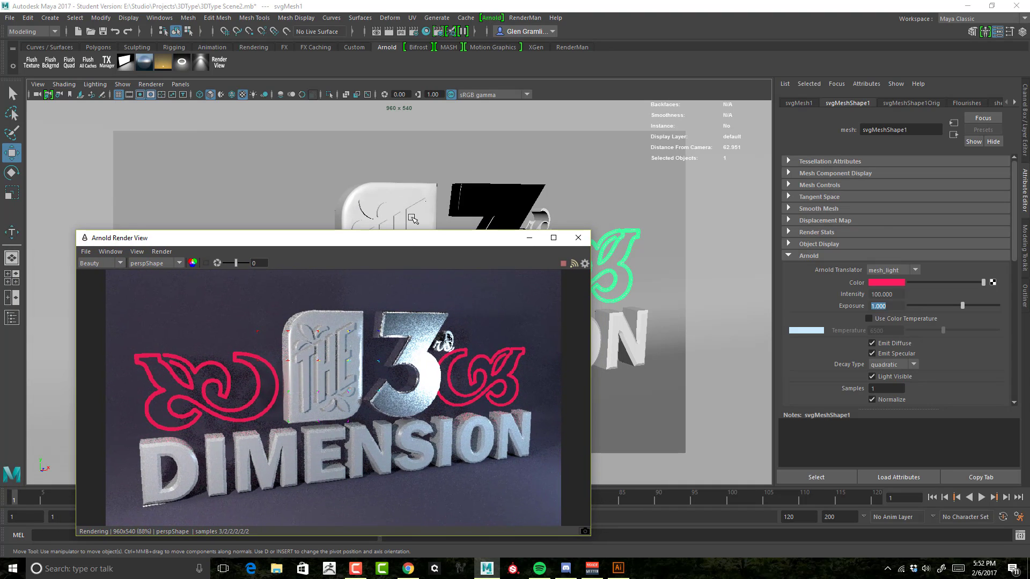
pyautogui.click(412, 219)
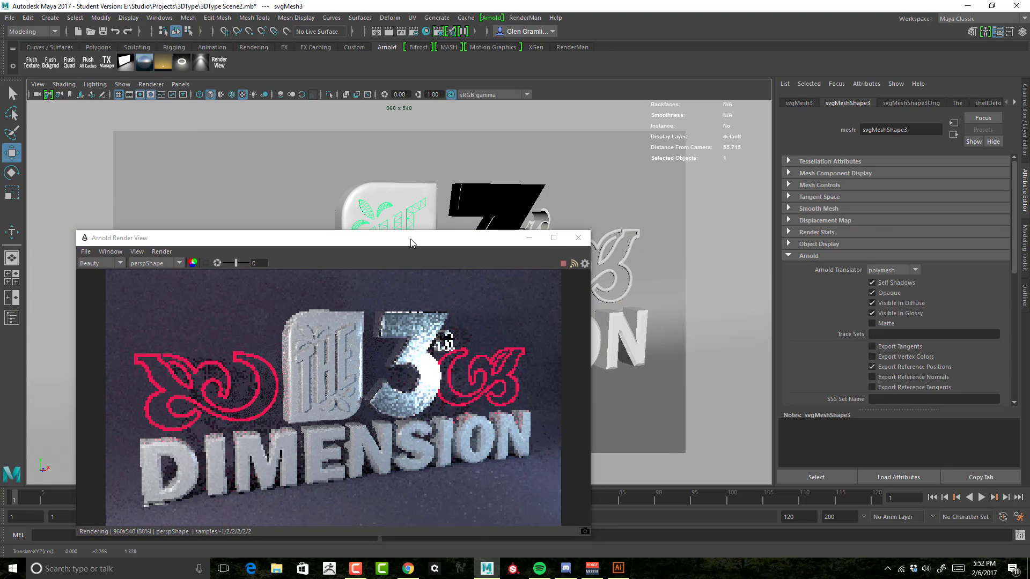
pyautogui.moveTo(411, 243); pyautogui.dragTo(395, 264)
pyautogui.rightClick(407, 219)
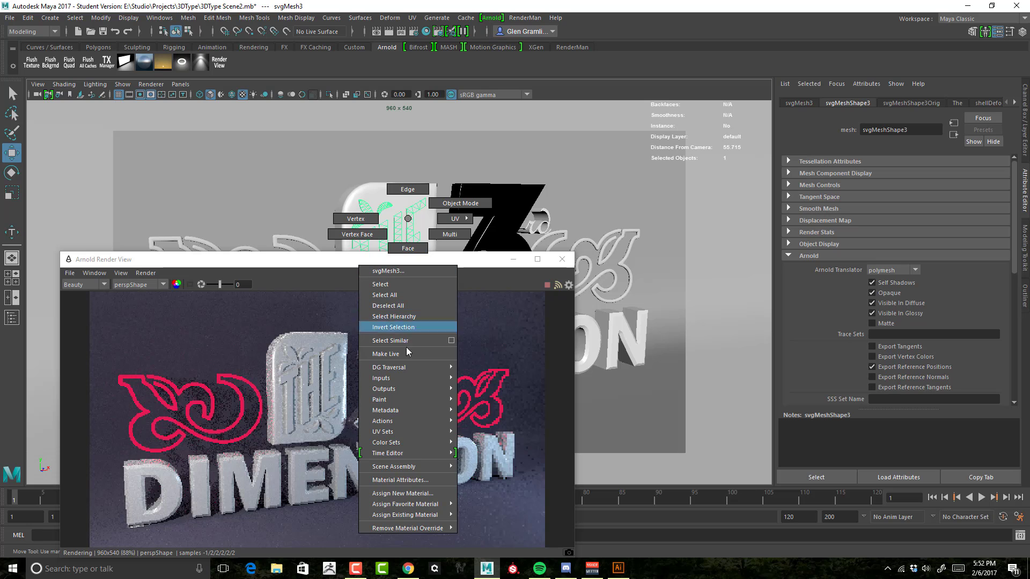
pyautogui.click(416, 494)
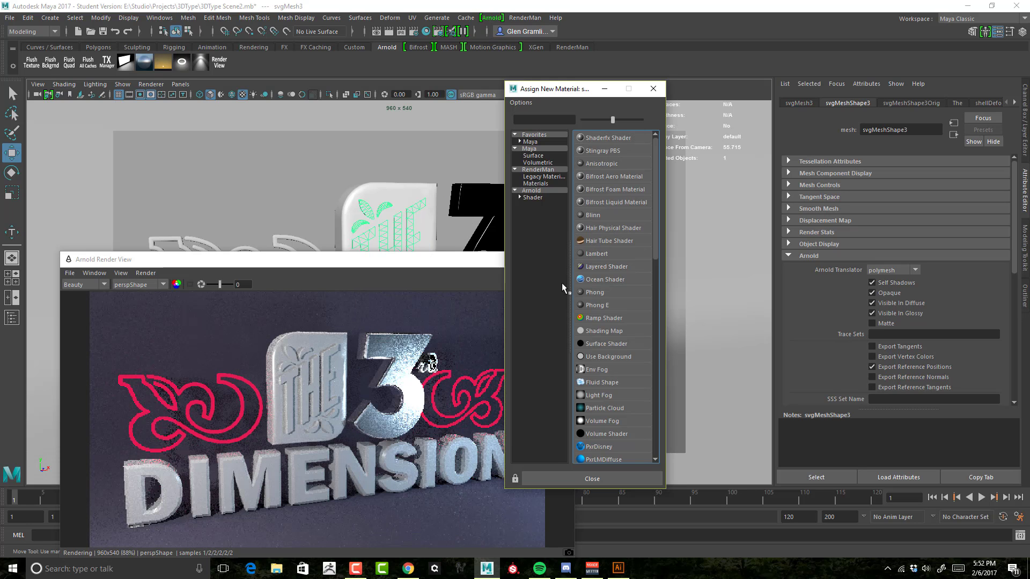
pyautogui.click(536, 198)
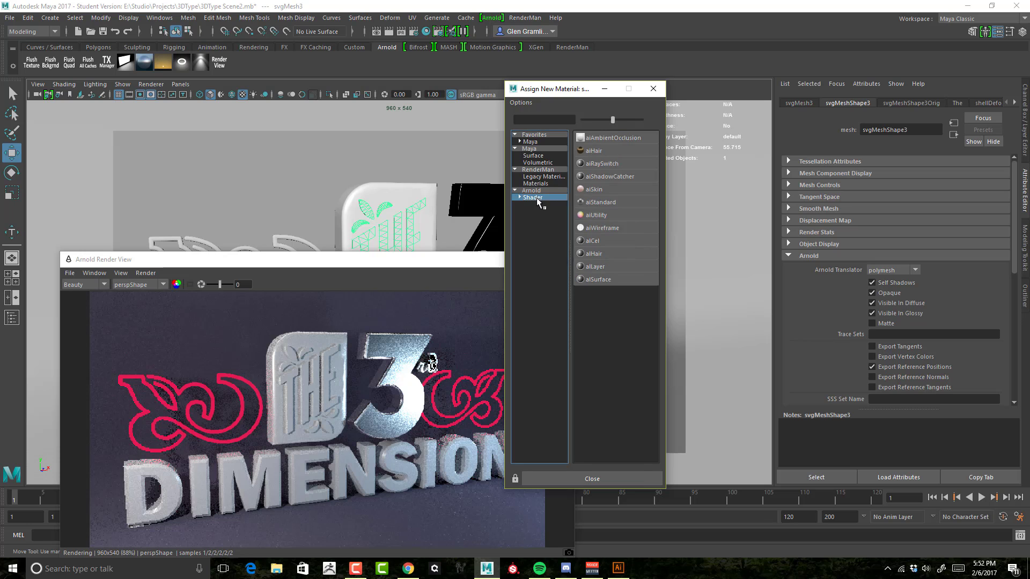
pyautogui.click(601, 202)
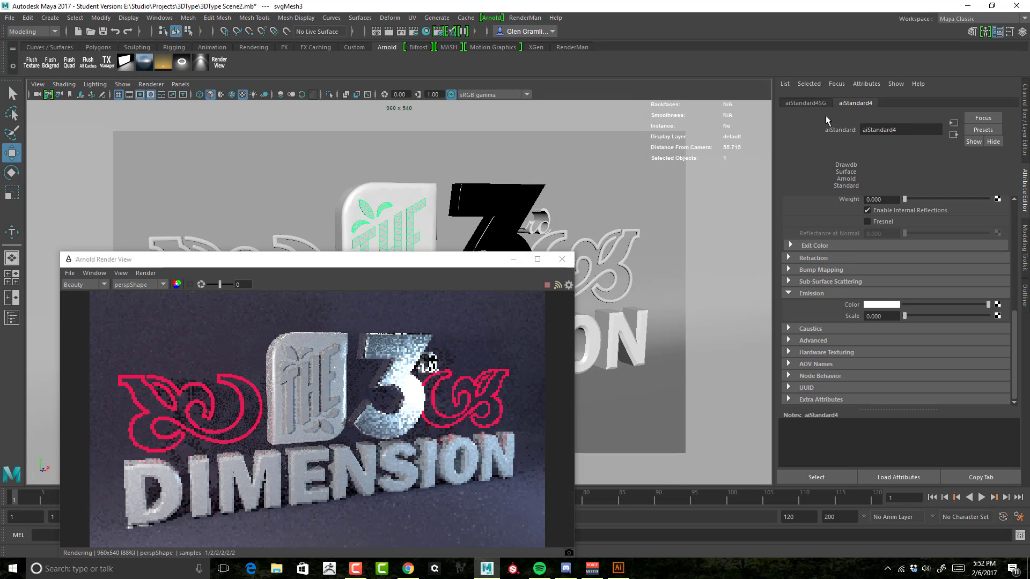
# Step: Set the THE material's diffuse weight to 1 and its diffuse color to black
pyautogui.scroll(5, 825, 234)
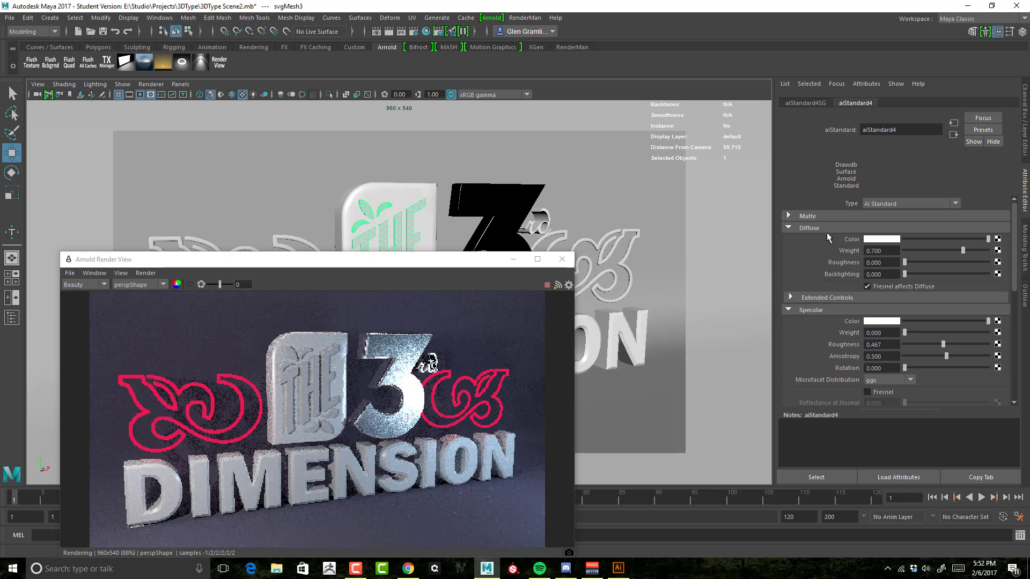
pyautogui.moveTo(962, 251); pyautogui.dragTo(991, 251)
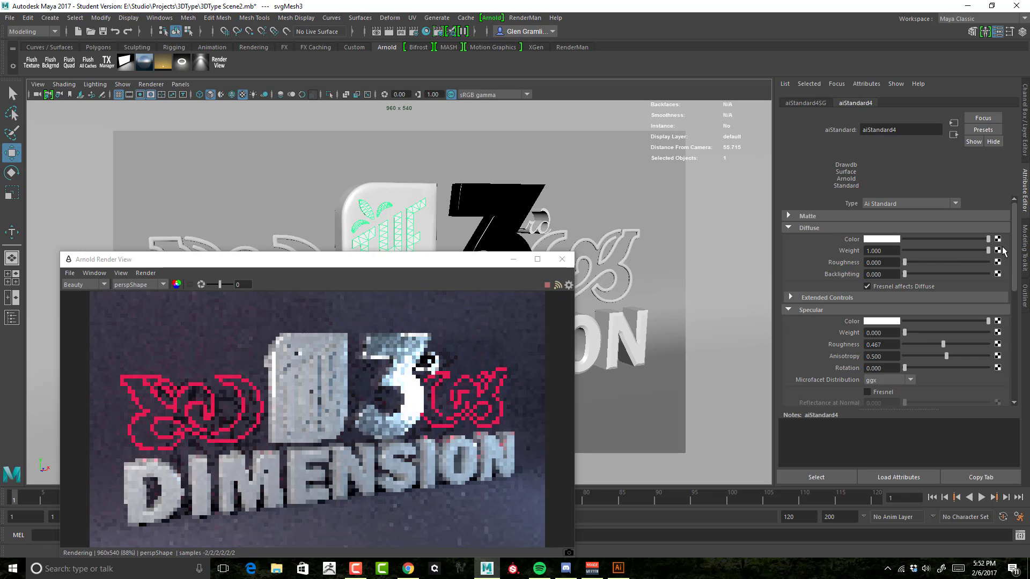
pyautogui.click(888, 243)
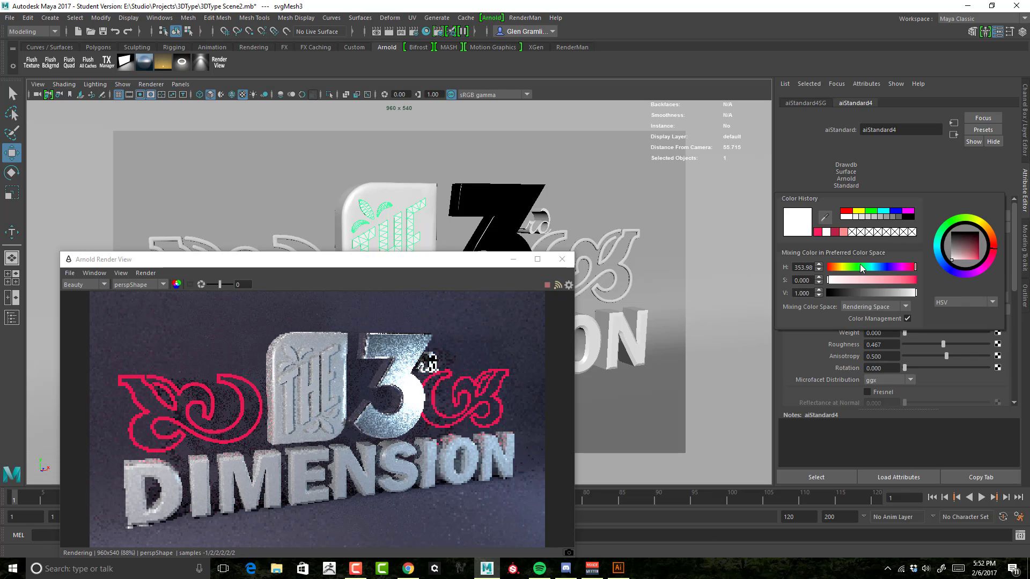
pyautogui.moveTo(845, 298); pyautogui.dragTo(827, 294)
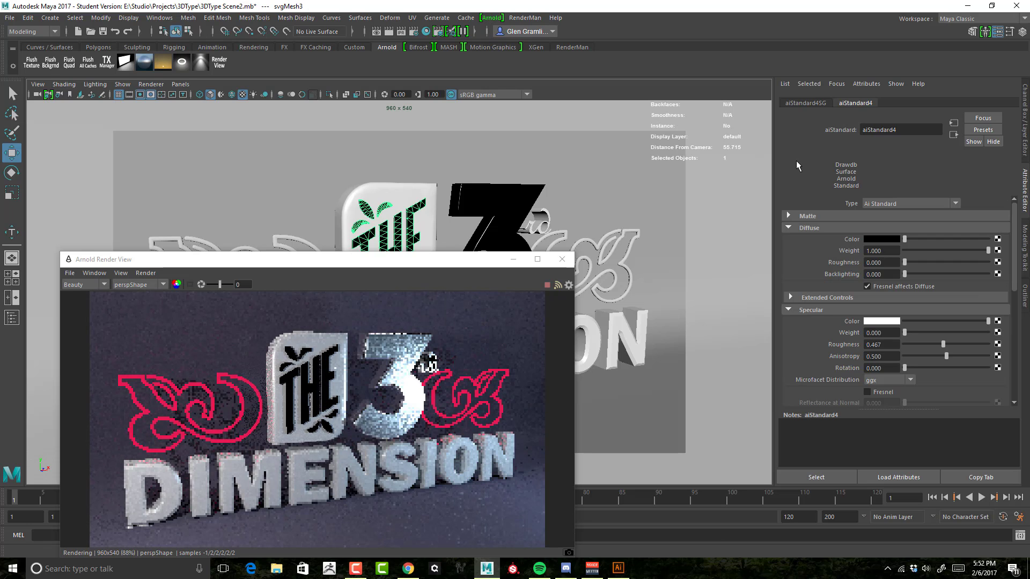
# Step: Set the THE material's specular weight to about 0.325, specular roughness to about 0.974 and diffuse roughness to 1
pyautogui.scroll(-2, 817, 260)
pyautogui.moveTo(904, 300); pyautogui.dragTo(937, 301)
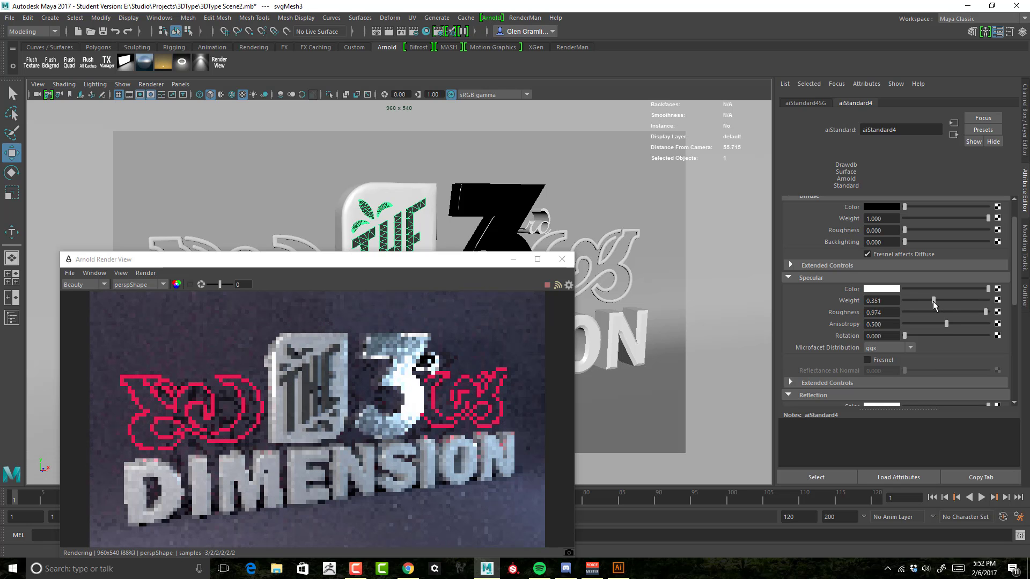
pyautogui.scroll(2, 915, 249)
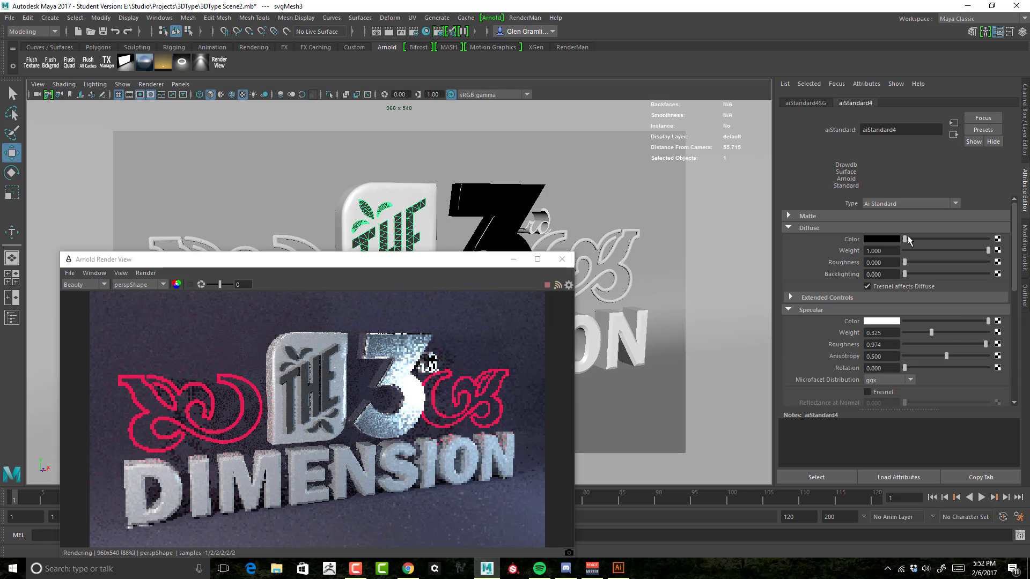
pyautogui.moveTo(904, 264); pyautogui.dragTo(1005, 273)
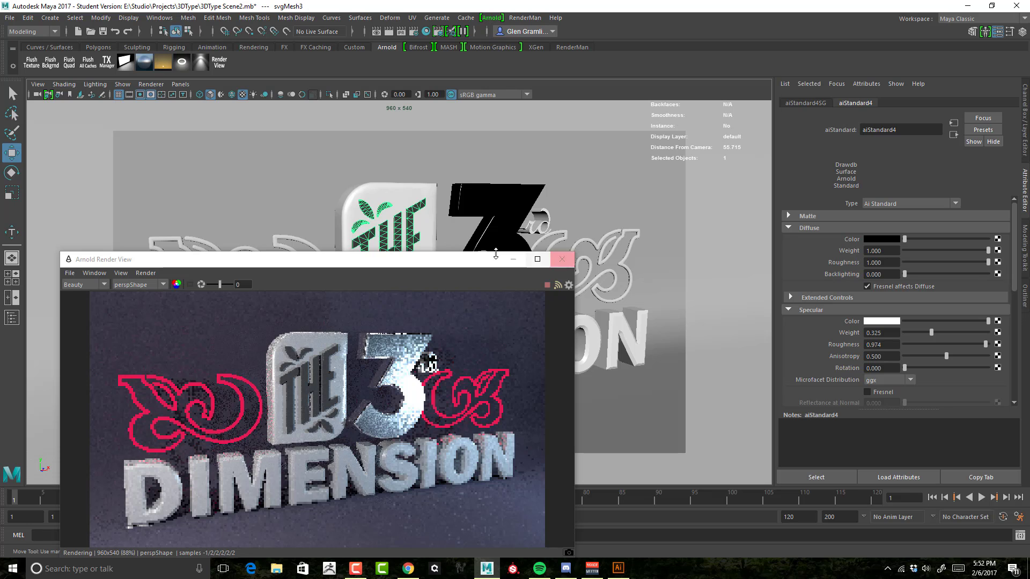
# Step: Select the block around THE and move it forward in depth until it encloses the lettering
pyautogui.moveTo(428, 264); pyautogui.dragTo(449, 262)
pyautogui.click(406, 200)
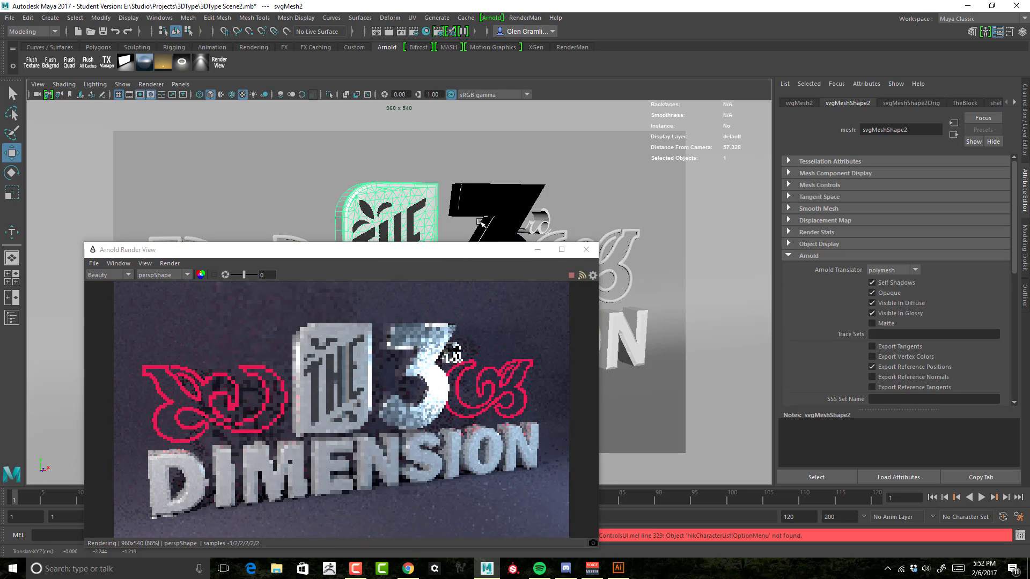
pyautogui.moveTo(453, 252); pyautogui.dragTo(409, 372)
pyautogui.moveTo(429, 322)
pyautogui.keyDown('alt'); pyautogui.mouseDown()
pyautogui.moveTo(460, 320)
pyautogui.moveTo(424, 316)
pyautogui.mouseUp(); pyautogui.keyUp('alt')
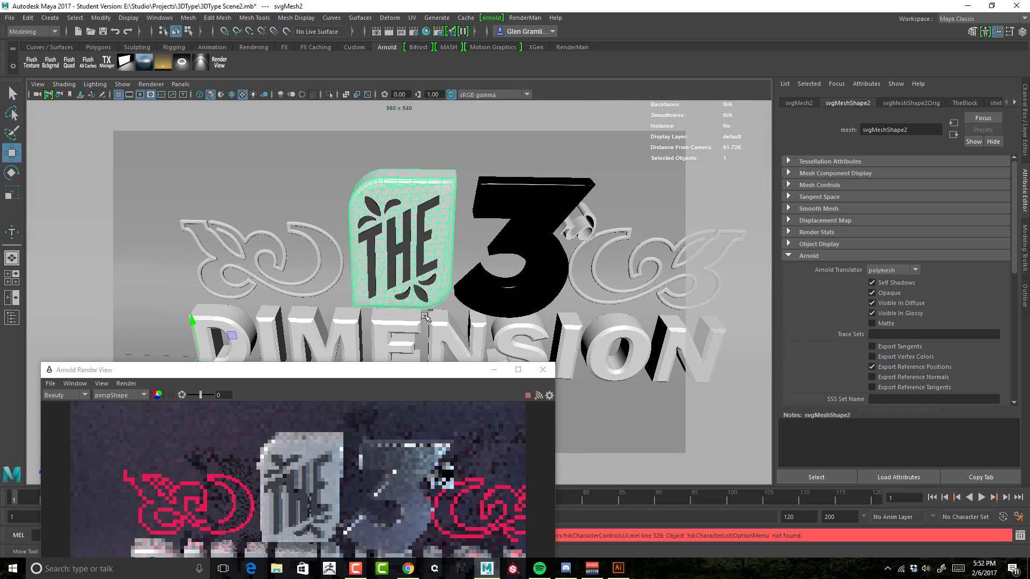
pyautogui.keyDown('alt'); pyautogui.moveTo(446, 252); pyautogui.dragTo(481, 253); pyautogui.keyUp('alt')
pyautogui.keyDown('alt'); pyautogui.moveTo(526, 225); pyautogui.dragTo(430, 246, button='right'); pyautogui.keyUp('alt')
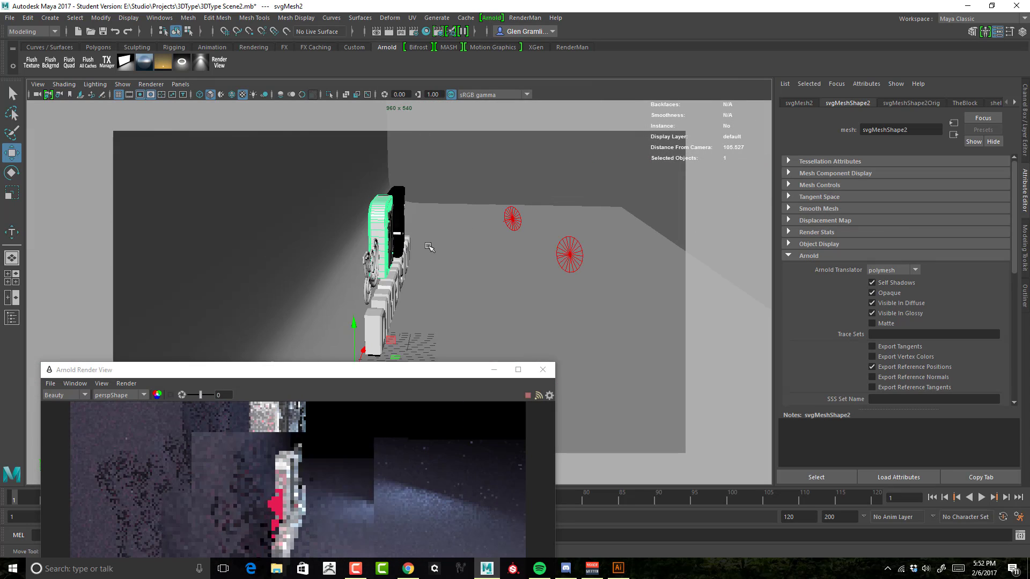
pyautogui.keyDown('alt'); pyautogui.moveTo(466, 308); pyautogui.dragTo(448, 322); pyautogui.keyUp('alt')
pyautogui.keyDown('alt'); pyautogui.moveTo(448, 322); pyautogui.dragTo(481, 251, button='middle'); pyautogui.keyUp('alt')
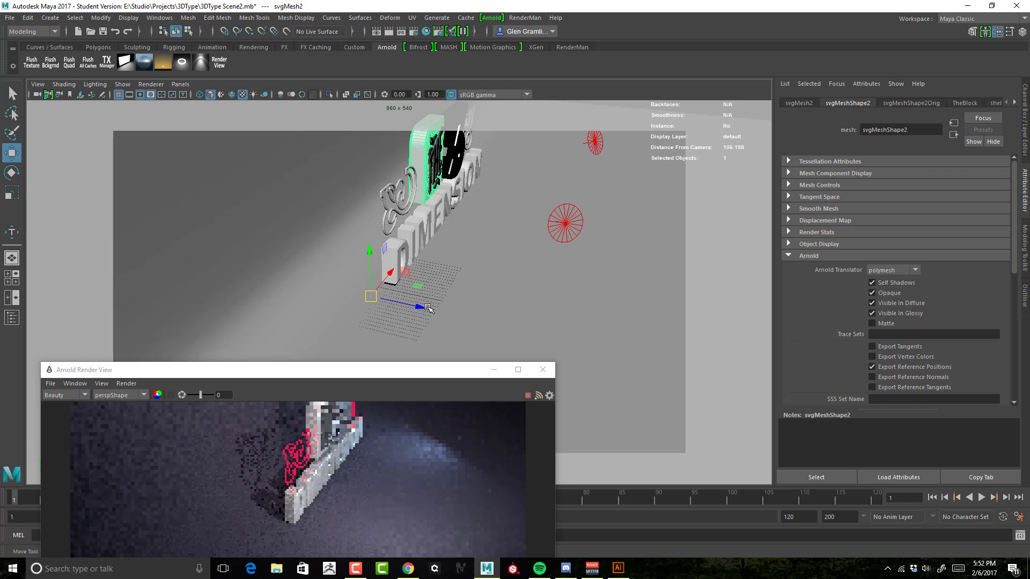
pyautogui.moveTo(422, 309); pyautogui.dragTo(447, 286)
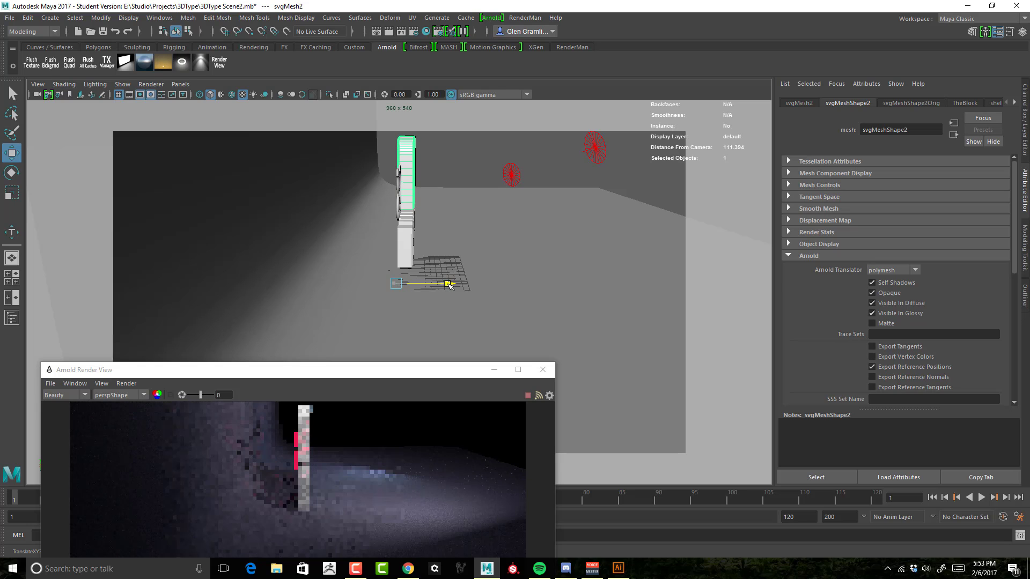
# Step: Assign a new Arnold aiStandard material to the block enclosing the THE lettering
pyautogui.moveTo(436, 374); pyautogui.dragTo(449, 259)
pyautogui.keyDown('alt'); pyautogui.moveTo(524, 207); pyautogui.dragTo(420, 208); pyautogui.keyUp('alt')
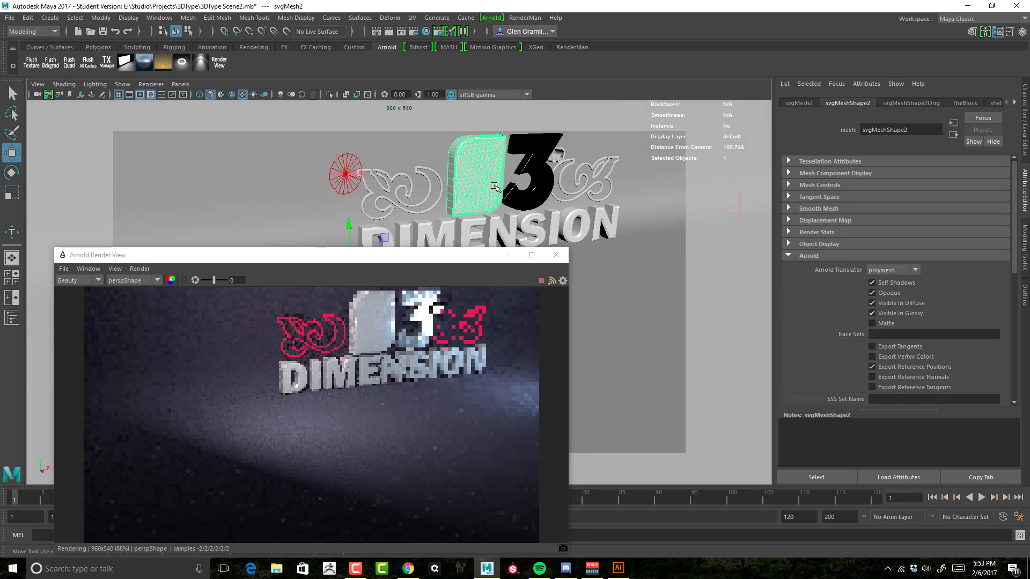
pyautogui.keyDown('alt'); pyautogui.moveTo(493, 182); pyautogui.dragTo(473, 211, button='middle'); pyautogui.keyUp('alt')
pyautogui.keyDown('alt'); pyautogui.moveTo(473, 211); pyautogui.dragTo(562, 202, button='right'); pyautogui.keyUp('alt')
pyautogui.keyDown('alt'); pyautogui.moveTo(562, 202); pyautogui.dragTo(524, 227, button='middle'); pyautogui.keyUp('alt')
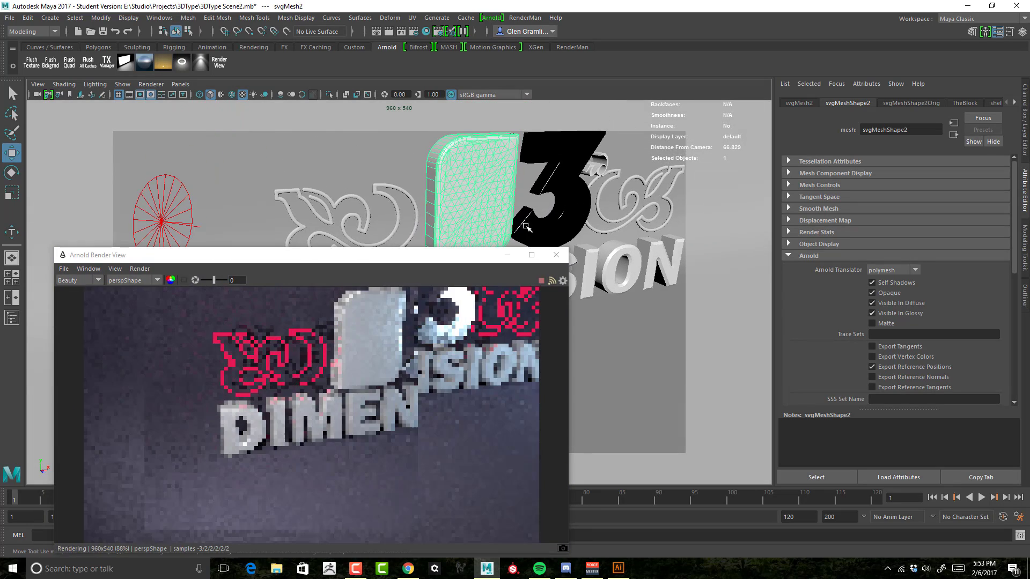
pyautogui.keyDown('alt'); pyautogui.moveTo(524, 227); pyautogui.dragTo(512, 207); pyautogui.keyUp('alt')
pyautogui.rightClick(485, 185)
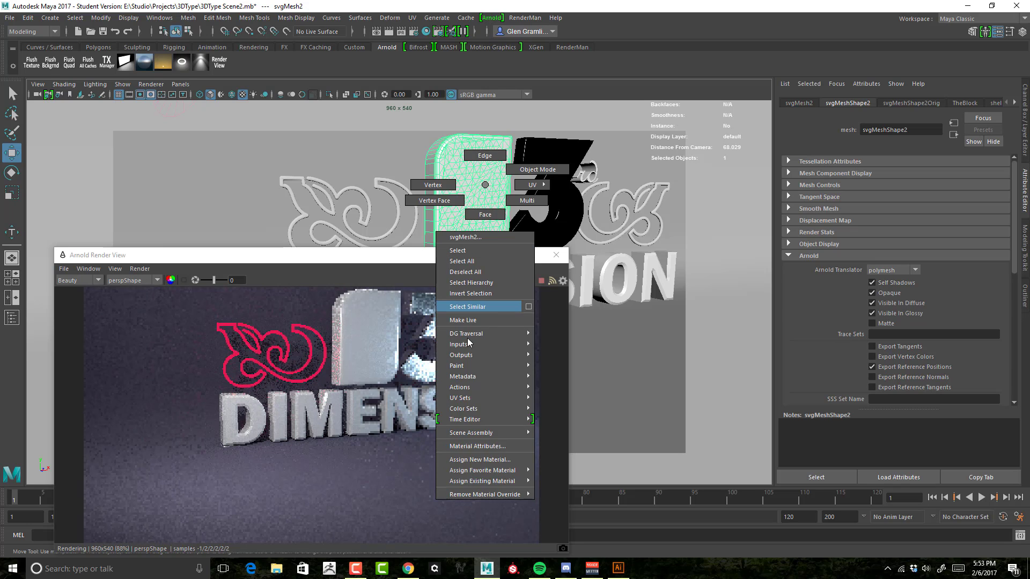
pyautogui.click(492, 459)
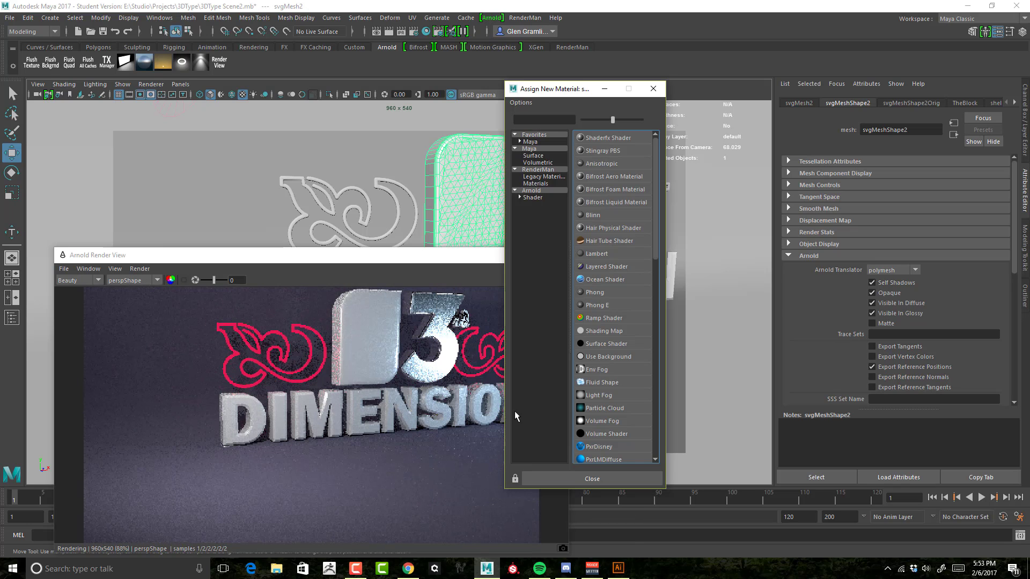
pyautogui.click(533, 198)
pyautogui.click(600, 203)
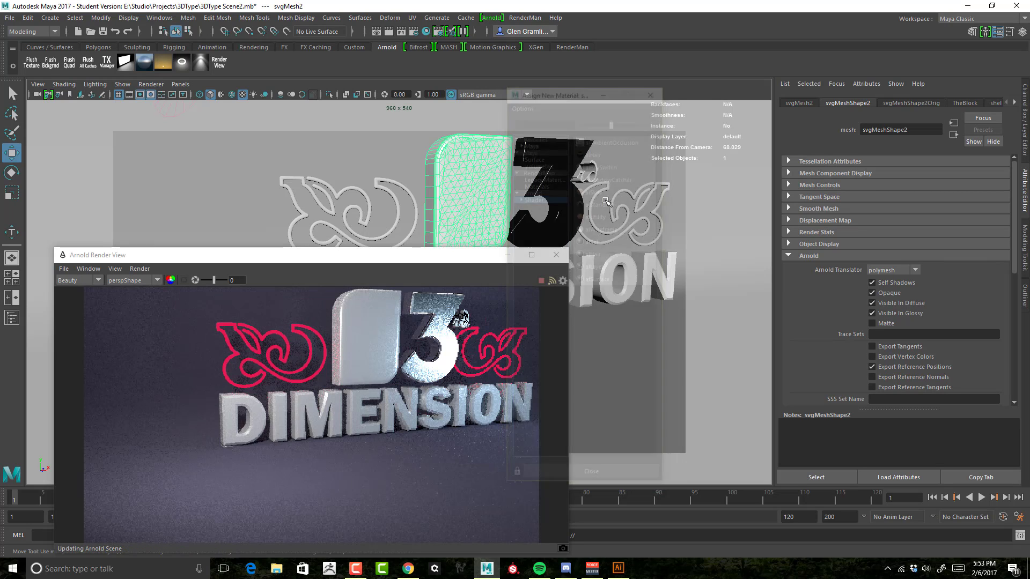
pyautogui.moveTo(441, 260); pyautogui.dragTo(454, 119)
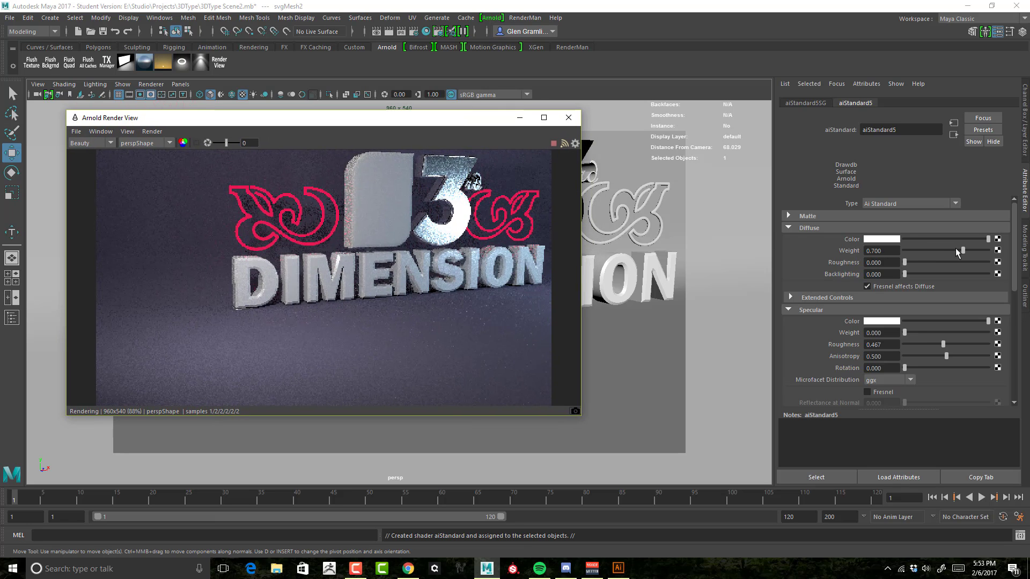
# Step: Set the block material's diffuse weight to 0 and its refraction weight to 1
pyautogui.moveTo(955, 250); pyautogui.dragTo(861, 250)
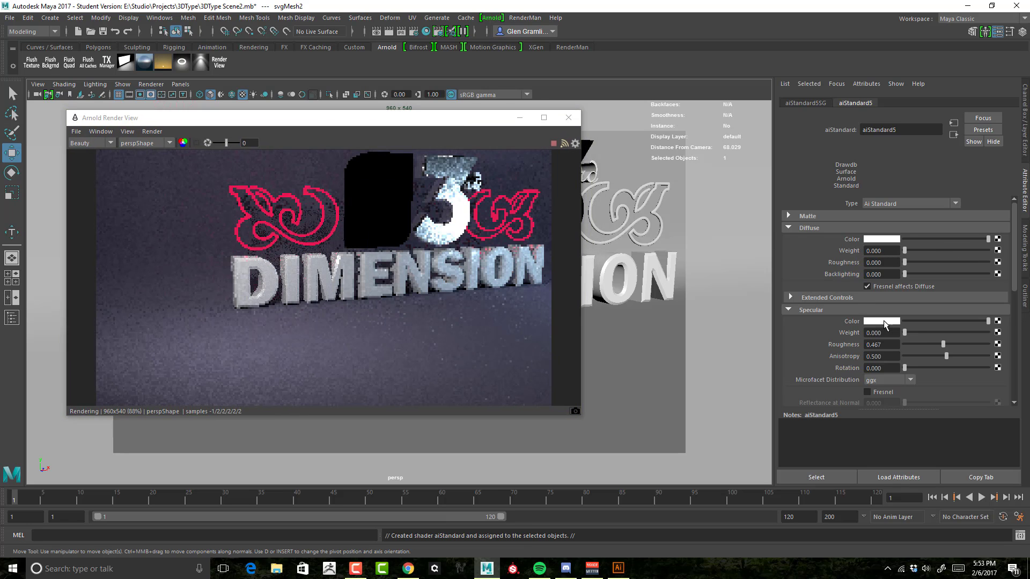
pyautogui.scroll(-2, 821, 318)
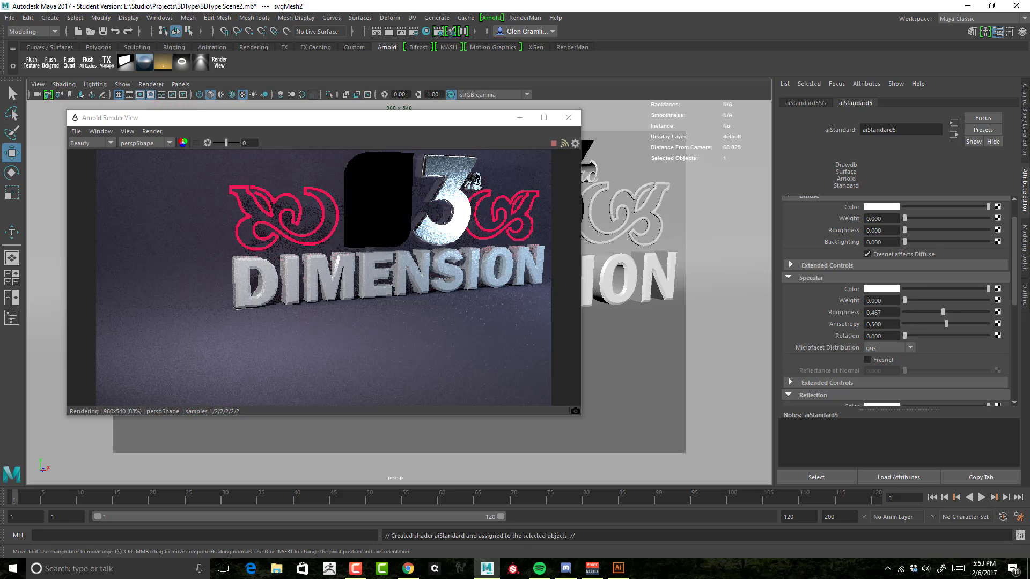
pyautogui.scroll(-3, 869, 308)
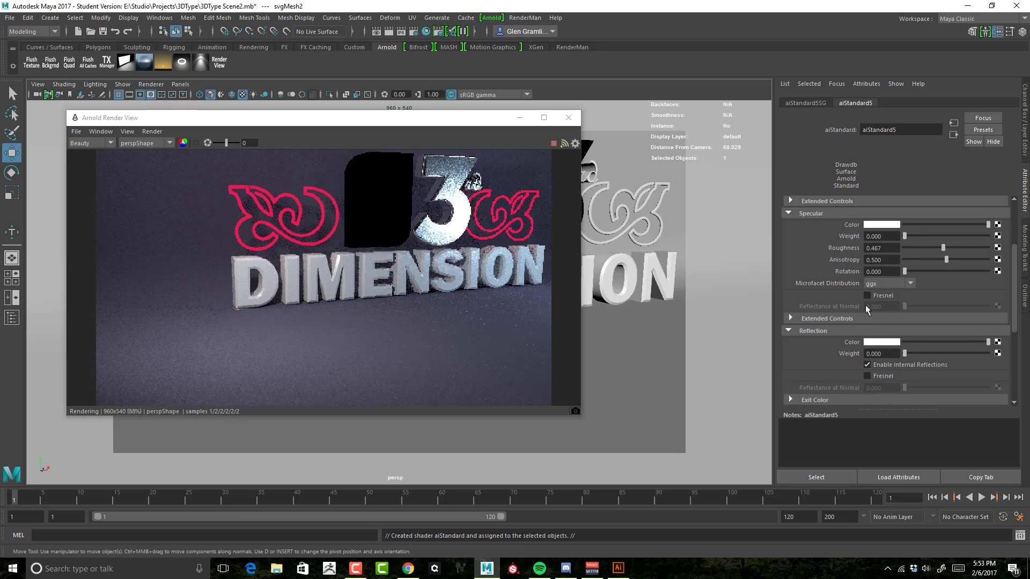
pyautogui.scroll(-5, 865, 306)
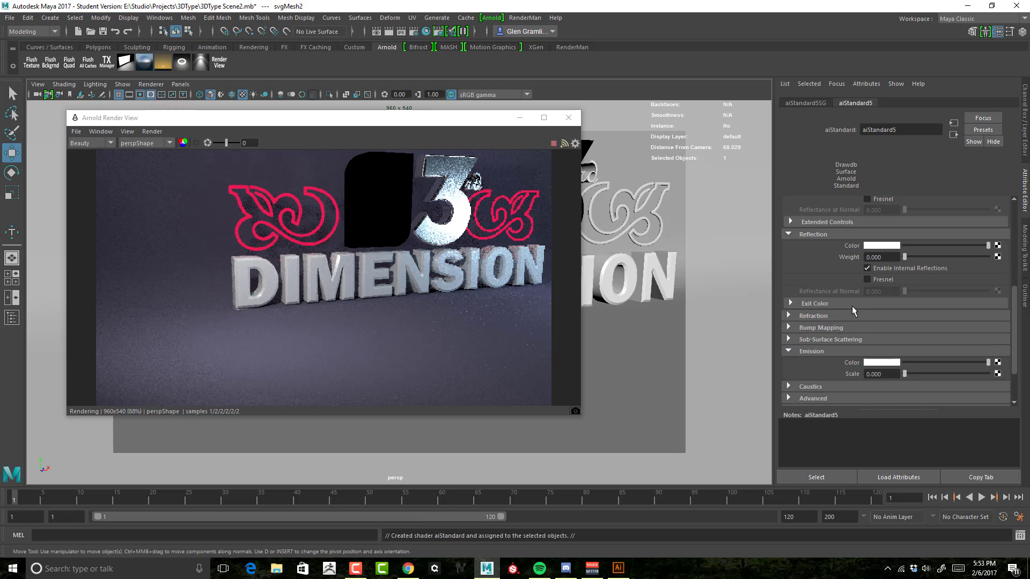
pyautogui.click(813, 316)
pyautogui.scroll(-2, 803, 262)
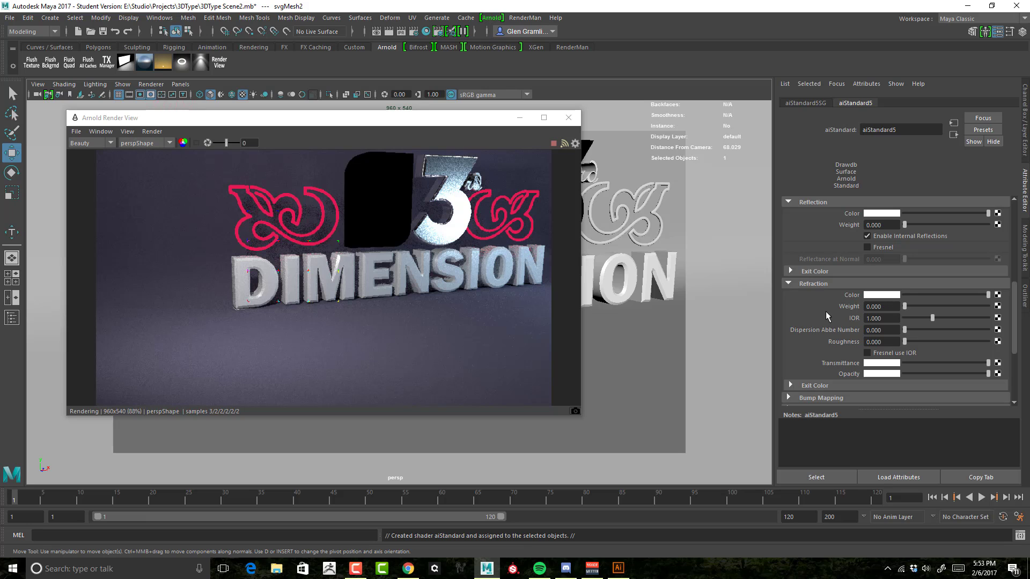
pyautogui.moveTo(906, 306); pyautogui.dragTo(1005, 305)
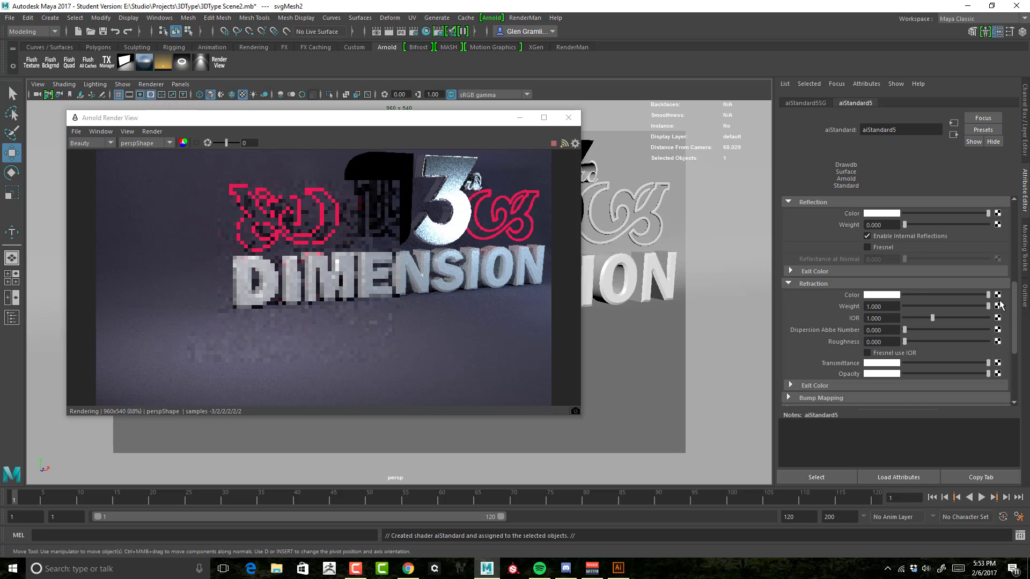
# Step: Reframe the lettering closer and set the block material's refraction IOR to 1.33
pyautogui.keyDown('alt'); pyautogui.moveTo(444, 268); pyautogui.dragTo(414, 276); pyautogui.keyUp('alt')
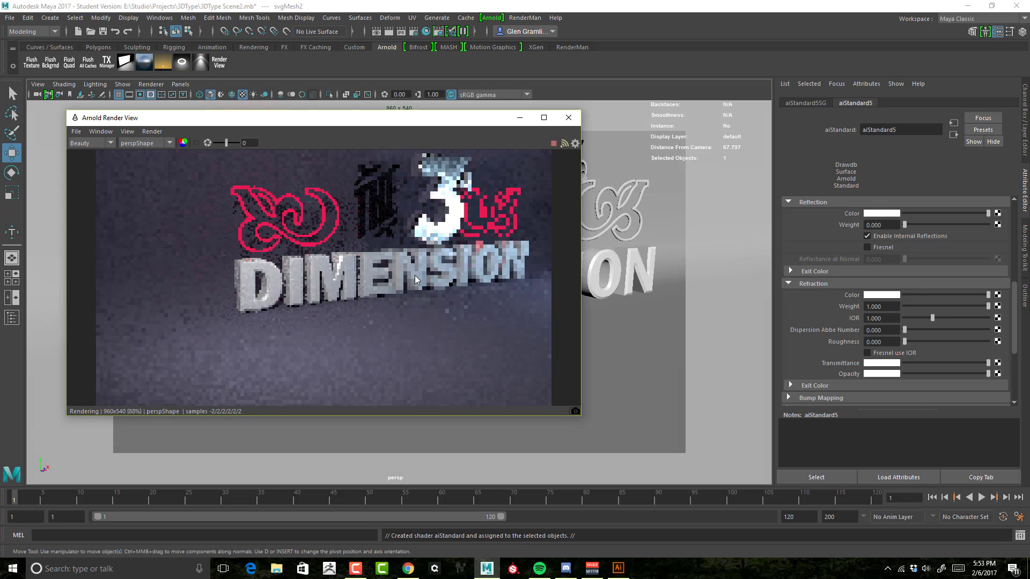
pyautogui.keyDown('alt'); pyautogui.moveTo(414, 275); pyautogui.dragTo(387, 302, button='middle'); pyautogui.keyUp('alt')
pyautogui.keyDown('alt'); pyautogui.moveTo(387, 304); pyautogui.dragTo(438, 292, button='right'); pyautogui.keyUp('alt')
pyautogui.moveTo(438, 293)
pyautogui.keyDown('alt'); pyautogui.mouseDown()
pyautogui.moveTo(455, 292)
pyautogui.moveTo(428, 292)
pyautogui.mouseUp(); pyautogui.keyUp('alt')
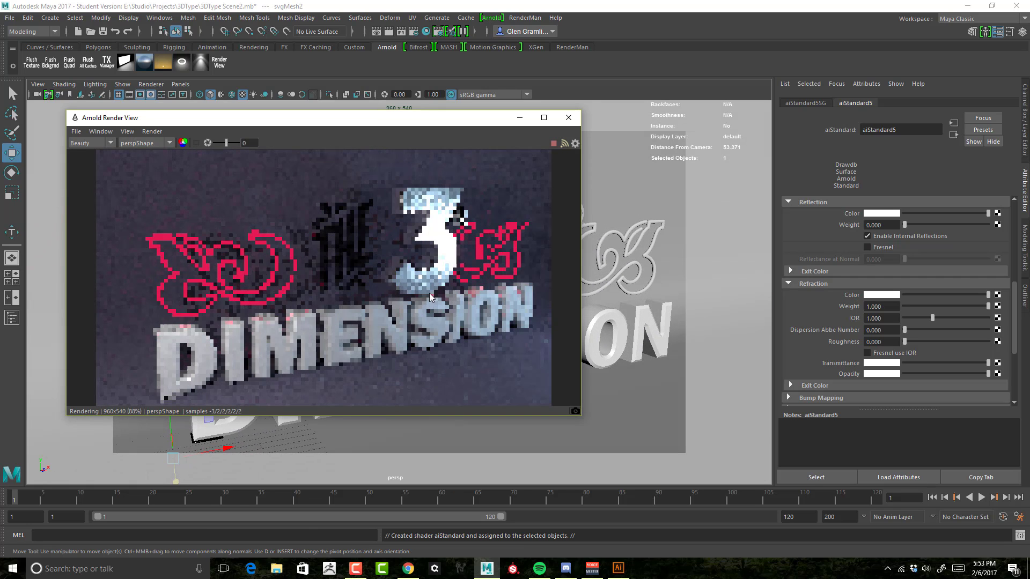
pyautogui.keyDown('alt'); pyautogui.moveTo(423, 295); pyautogui.dragTo(420, 292, button='middle'); pyautogui.keyUp('alt')
pyautogui.keyDown('alt'); pyautogui.moveTo(420, 291); pyautogui.dragTo(433, 292, button='right'); pyautogui.keyUp('alt')
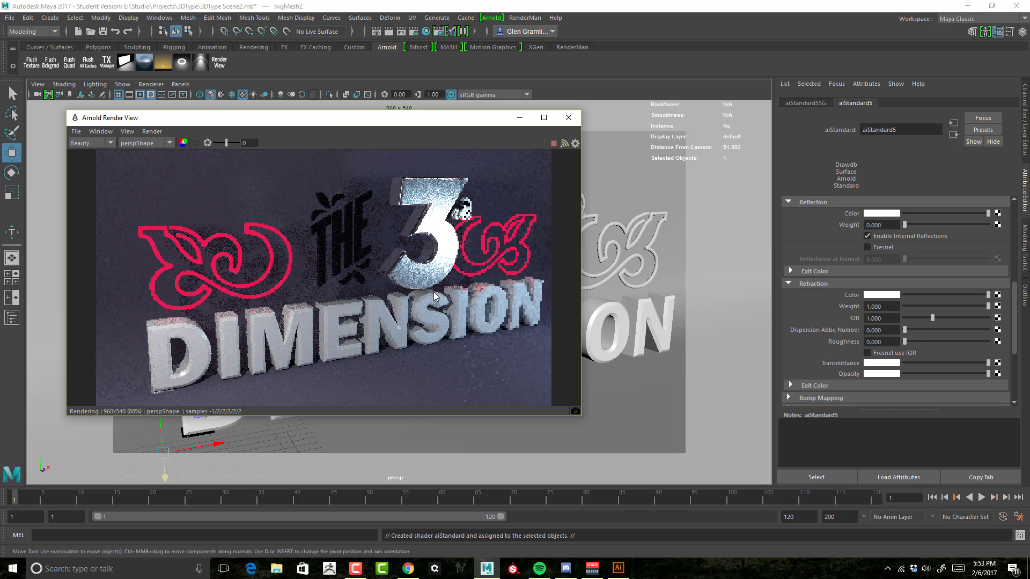
pyautogui.click(882, 318)
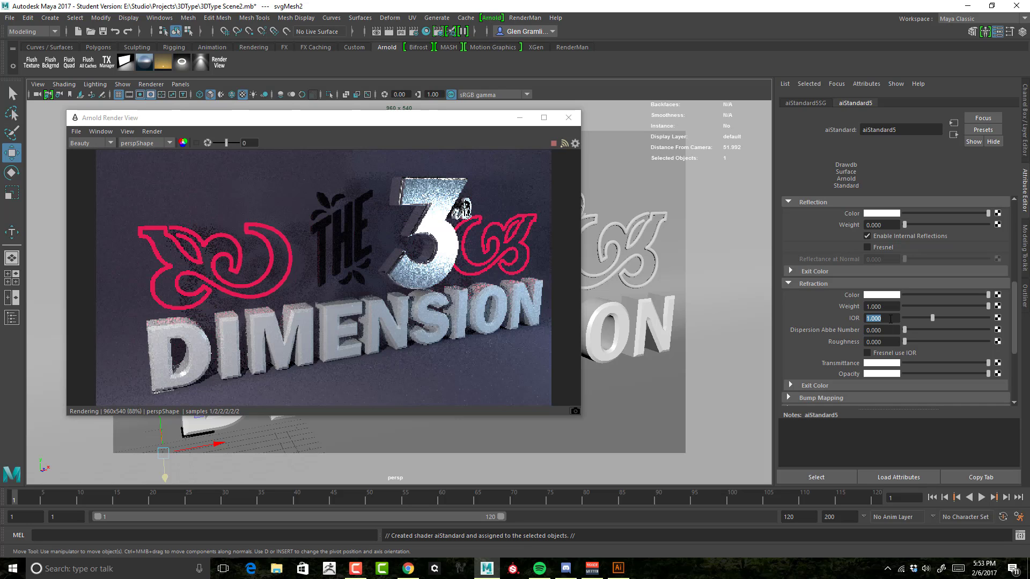
pyautogui.moveTo(888, 318); pyautogui.dragTo(860, 320)
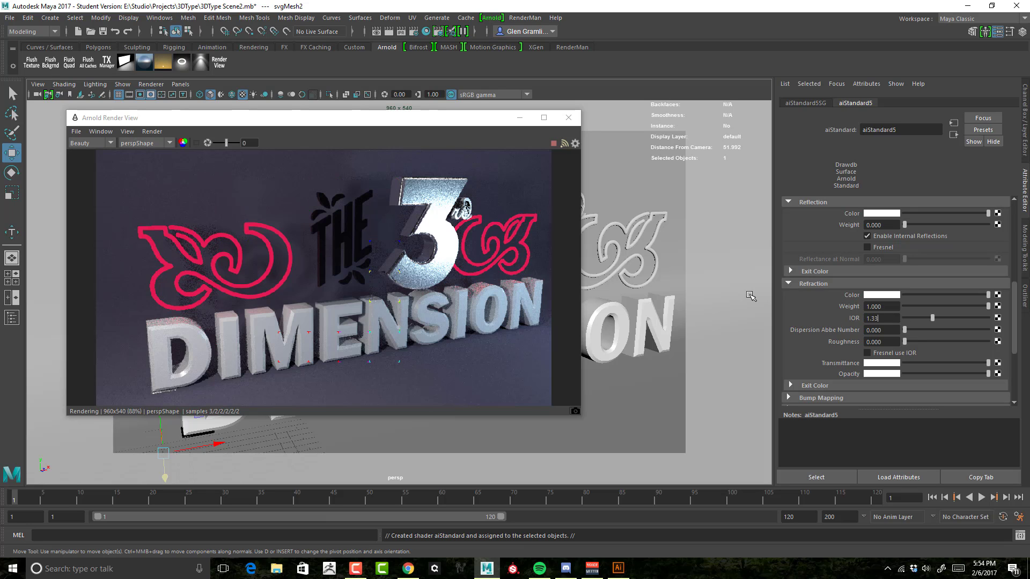
pyautogui.press('Return')
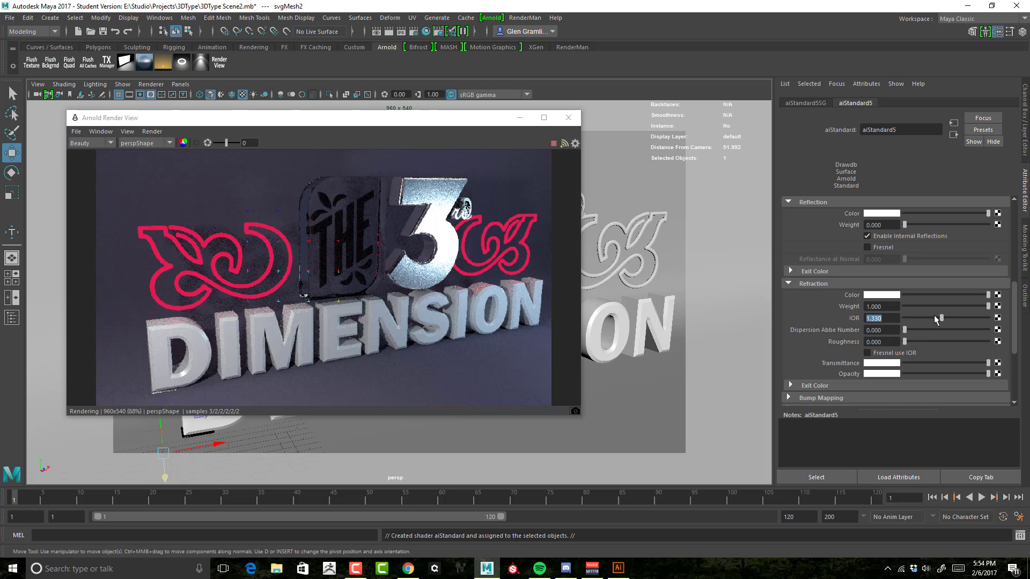
# Step: Enable Fresnel use IOR for the block material's refraction and set its refraction roughness to about 0.169
pyautogui.scroll(-2, 934, 318)
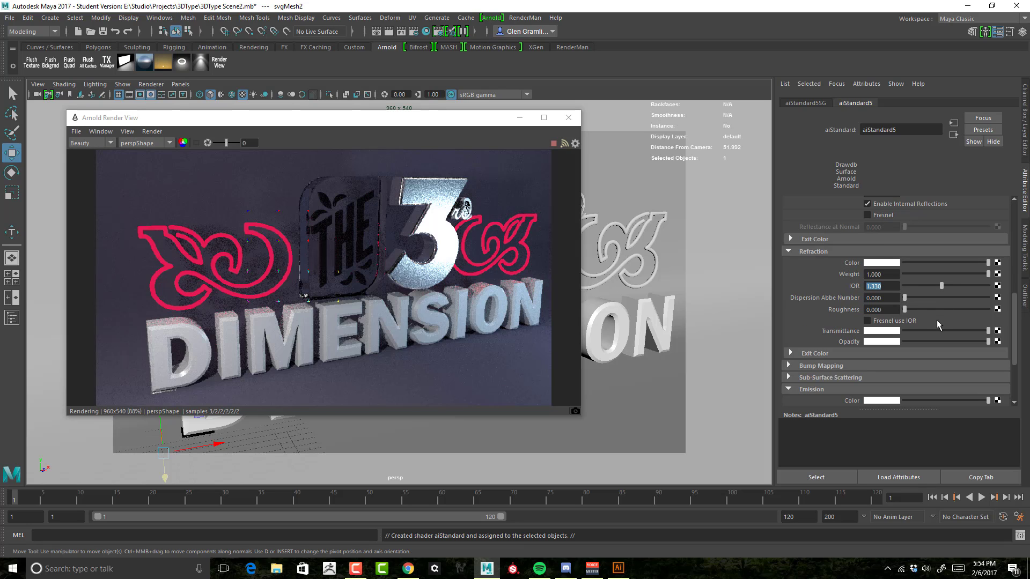
pyautogui.click(880, 320)
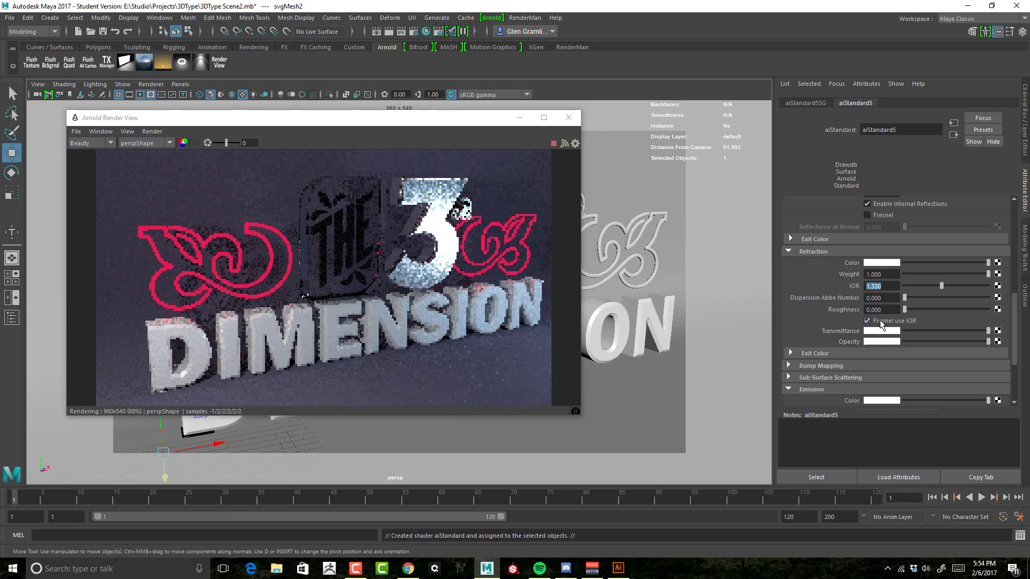
pyautogui.moveTo(905, 310)
pyautogui.mouseDown()
pyautogui.moveTo(929, 308)
pyautogui.moveTo(918, 310)
pyautogui.mouseUp()
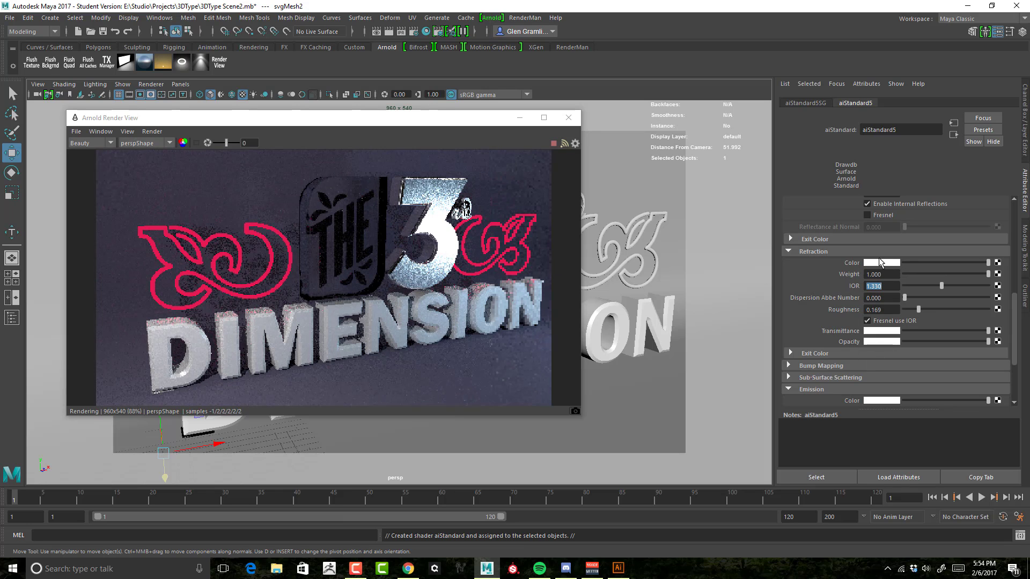
# Step: Tint the block material's refraction transmittance a very pale cyan-blue with a hue of about 185.71 and low saturation
pyautogui.click(881, 331)
pyautogui.moveTo(858, 374)
pyautogui.mouseDown()
pyautogui.moveTo(885, 377)
pyautogui.moveTo(870, 378)
pyautogui.mouseUp()
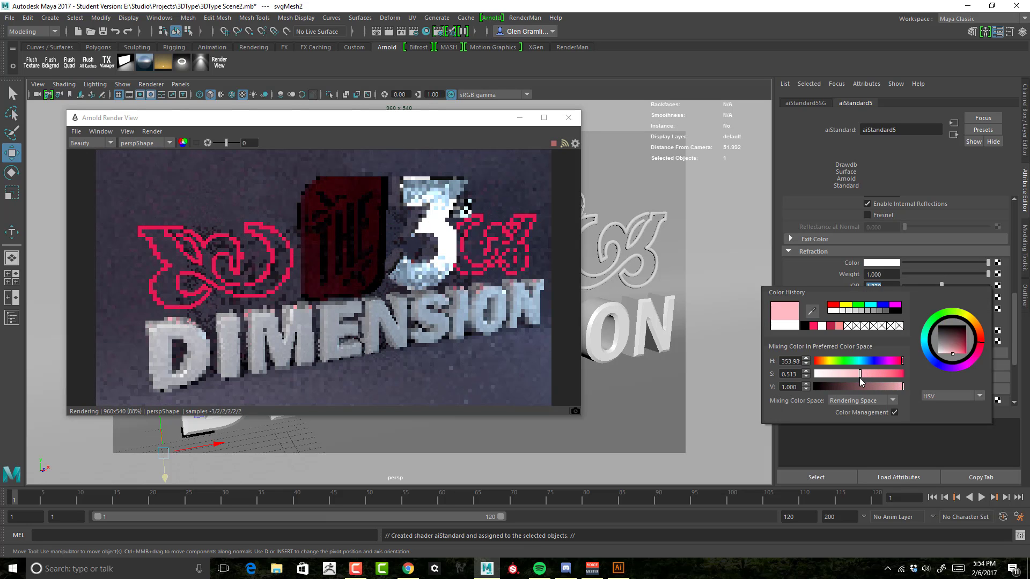
pyautogui.click(881, 330)
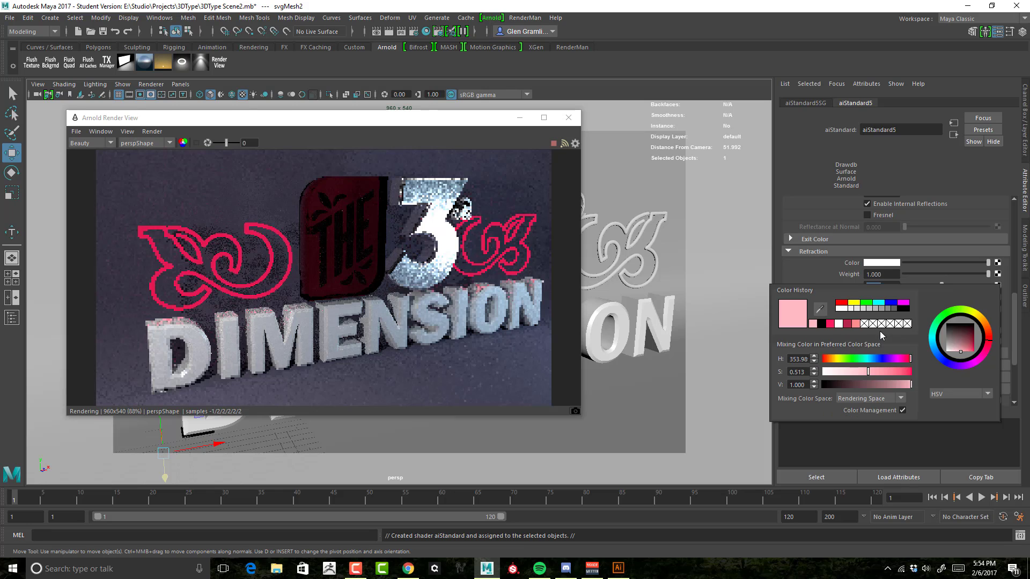
pyautogui.click(935, 352)
pyautogui.moveTo(935, 352); pyautogui.dragTo(929, 344)
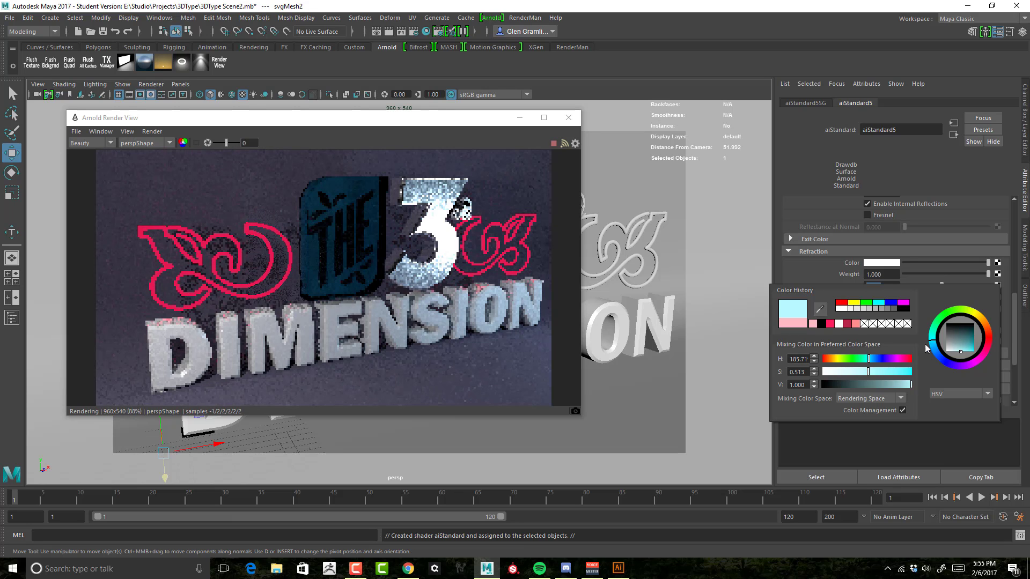
pyautogui.moveTo(852, 373); pyautogui.dragTo(835, 372)
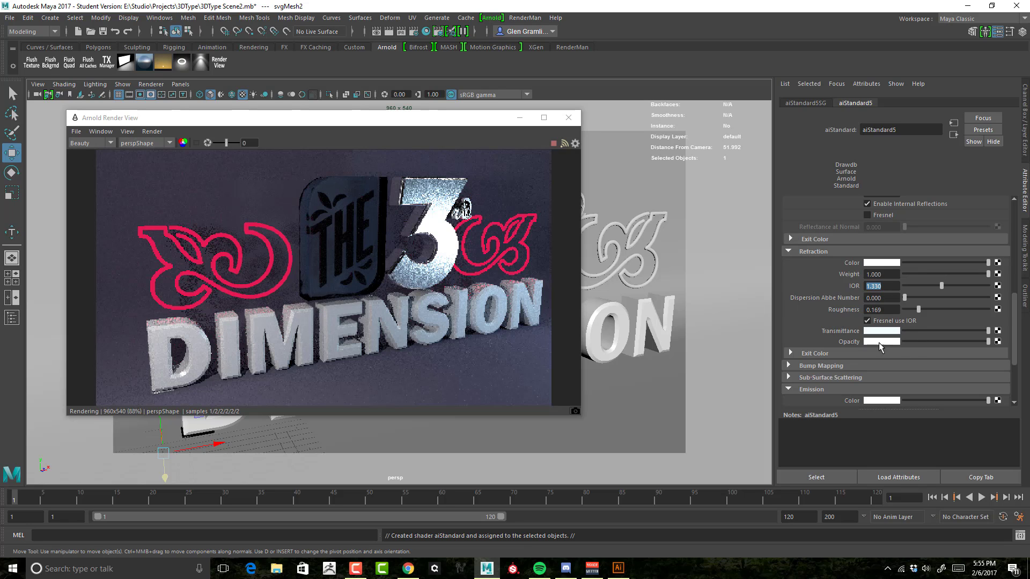
# Step: Examine the block material's refraction opacity, exit color and reflection settings
pyautogui.scroll(-1, 811, 338)
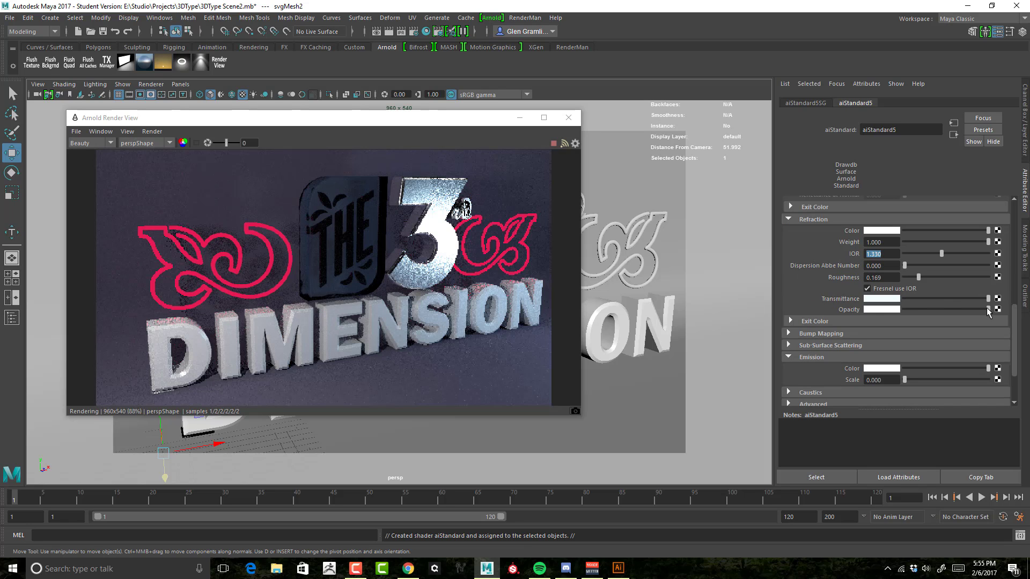
pyautogui.moveTo(988, 310)
pyautogui.mouseDown()
pyautogui.moveTo(885, 312)
pyautogui.moveTo(1005, 315)
pyautogui.mouseUp()
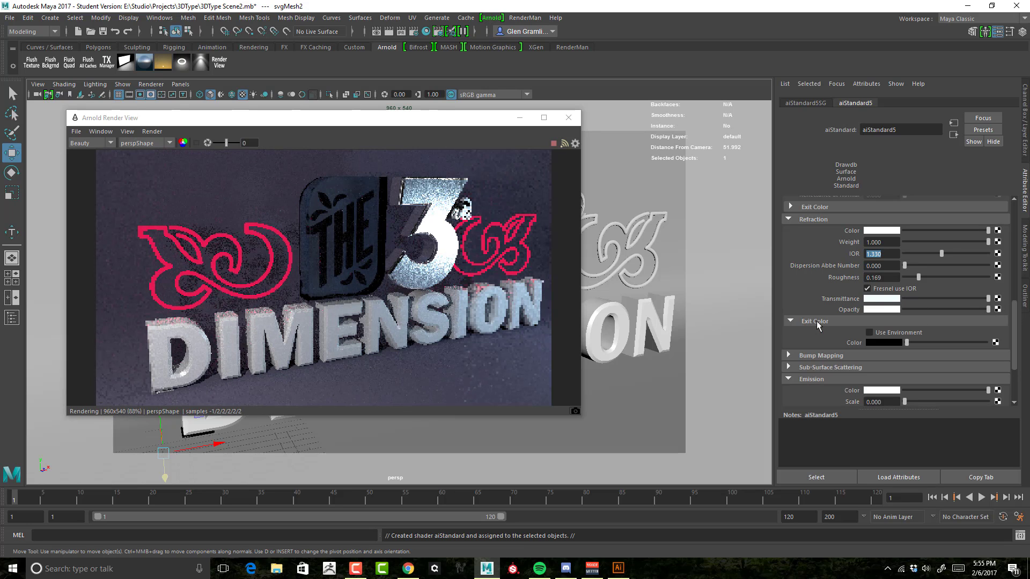
pyautogui.scroll(2, 830, 311)
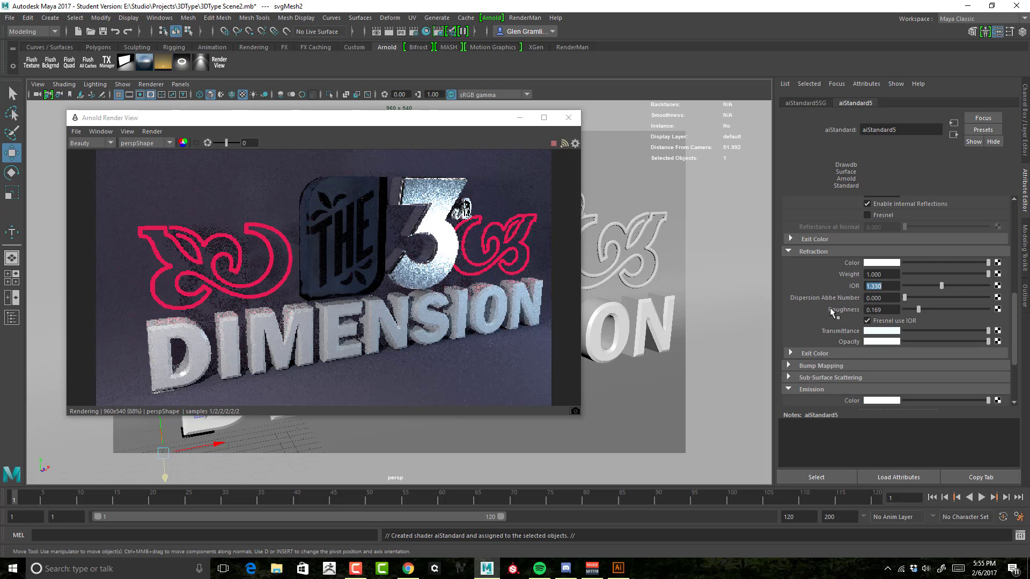
pyautogui.scroll(4, 828, 309)
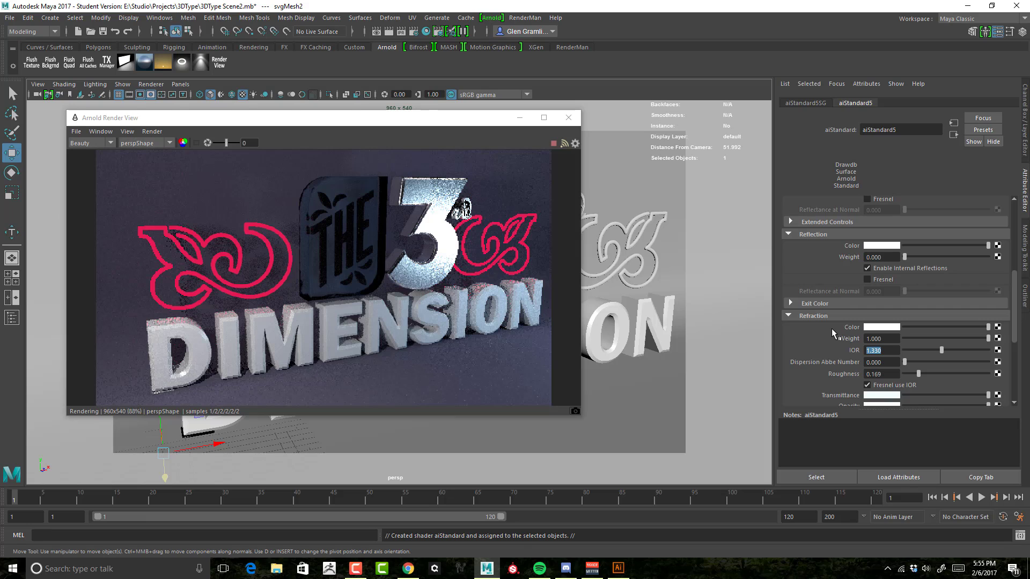
pyautogui.scroll(-2, 850, 310)
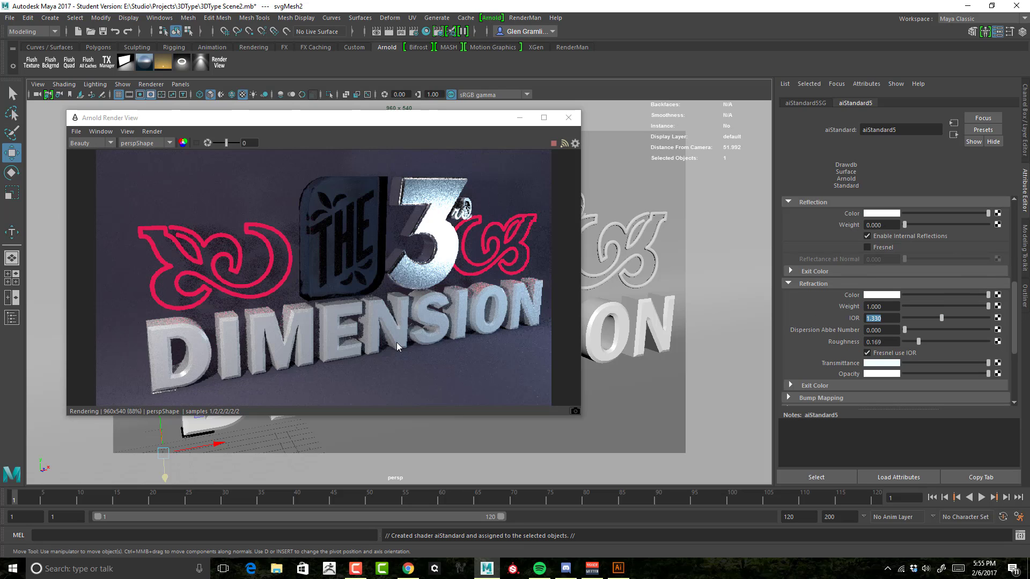
# Step: Try refraction IOR values of 2 and 1.5 on the block material and settle on 1.3
pyautogui.write('2')
pyautogui.press('Return')
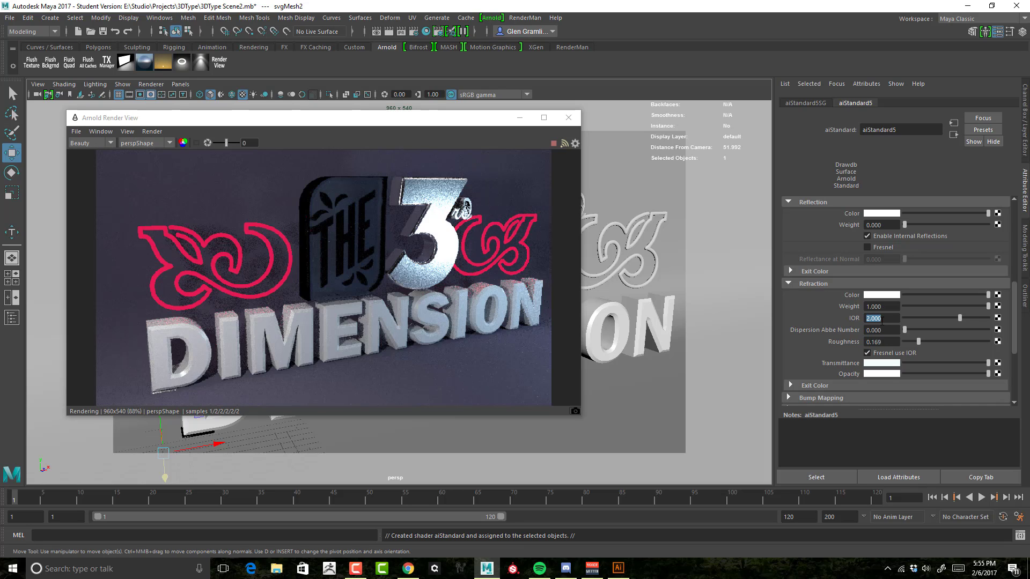
pyautogui.write('1.5')
pyautogui.press('Return')
pyautogui.write('1.3')
pyautogui.press('Return')
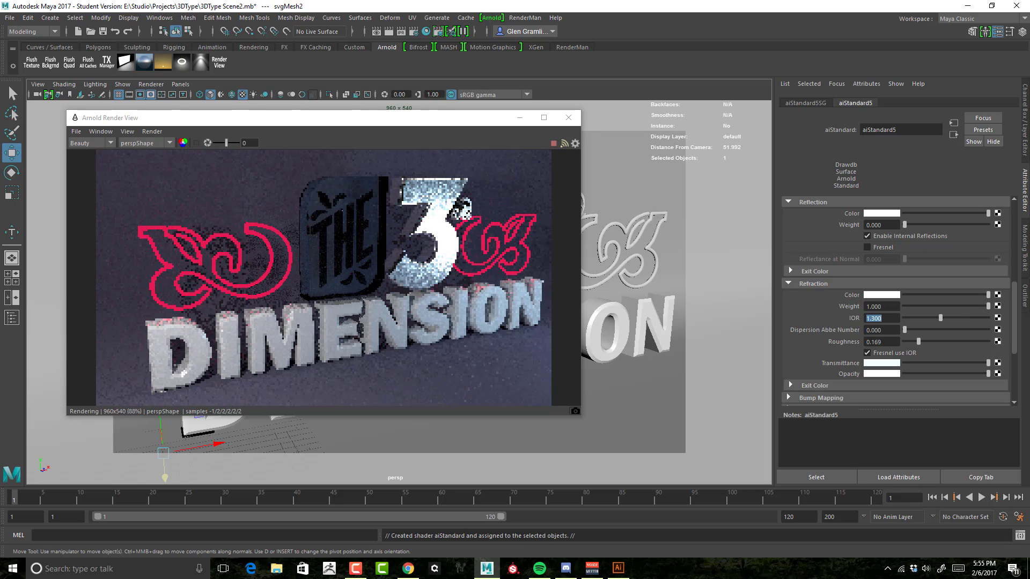
# Step: Set the block material's specular weight to 0.5 and its specular roughness to about 0.13
pyautogui.scroll(2, 934, 340)
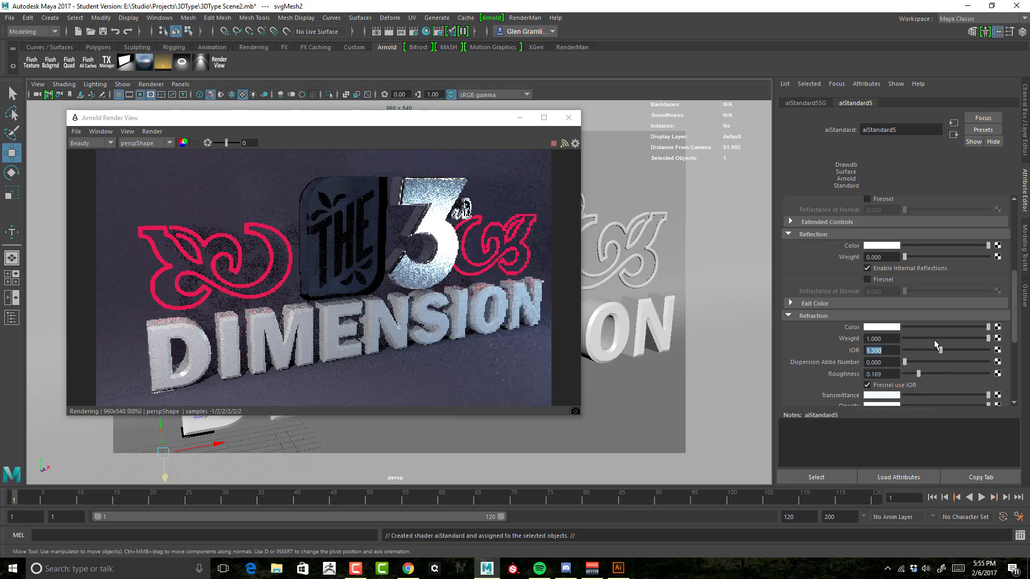
pyautogui.scroll(5, 935, 339)
pyautogui.scroll(2, 934, 339)
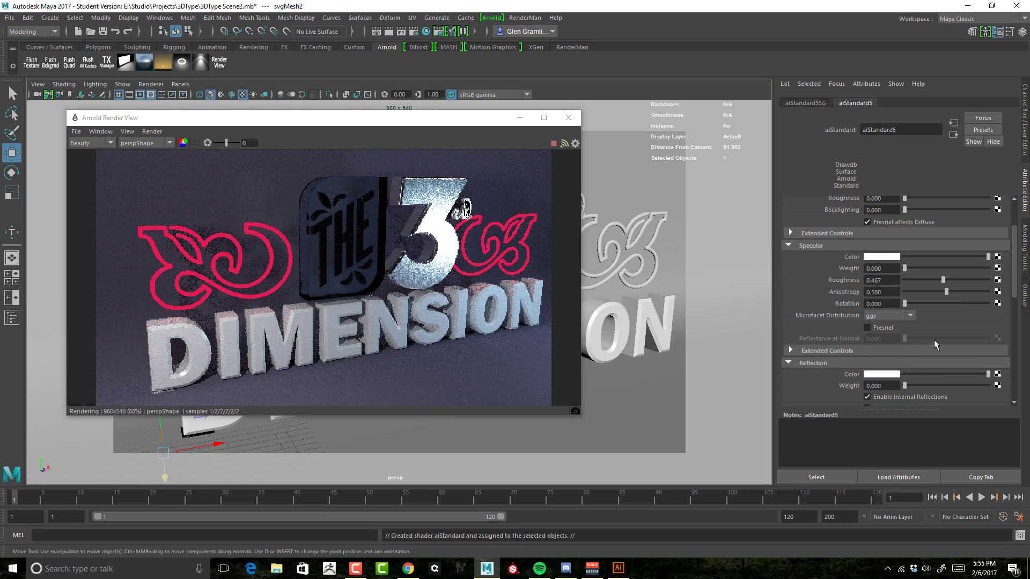
pyautogui.moveTo(907, 269); pyautogui.dragTo(916, 269)
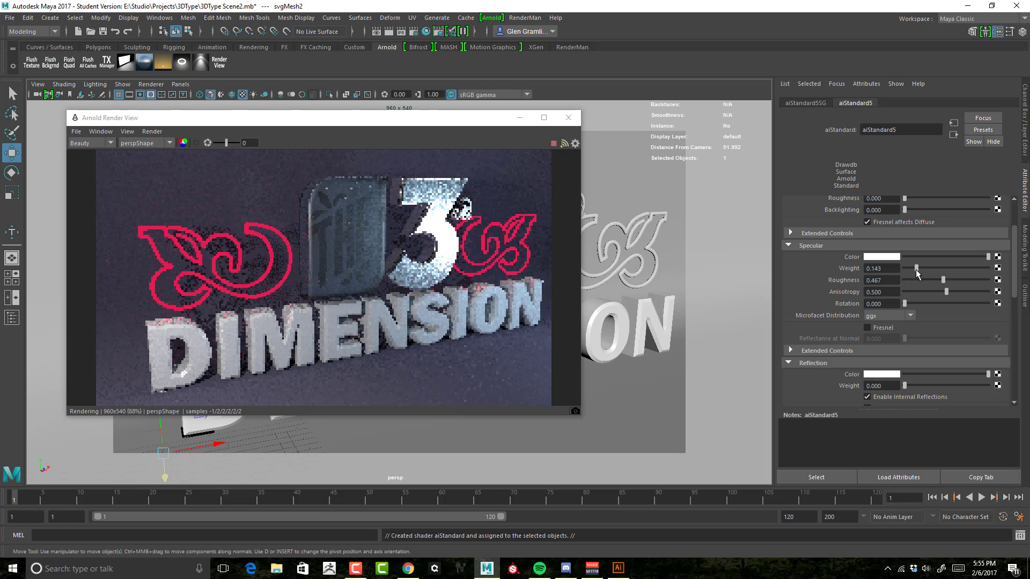
pyautogui.moveTo(915, 268); pyautogui.dragTo(945, 273)
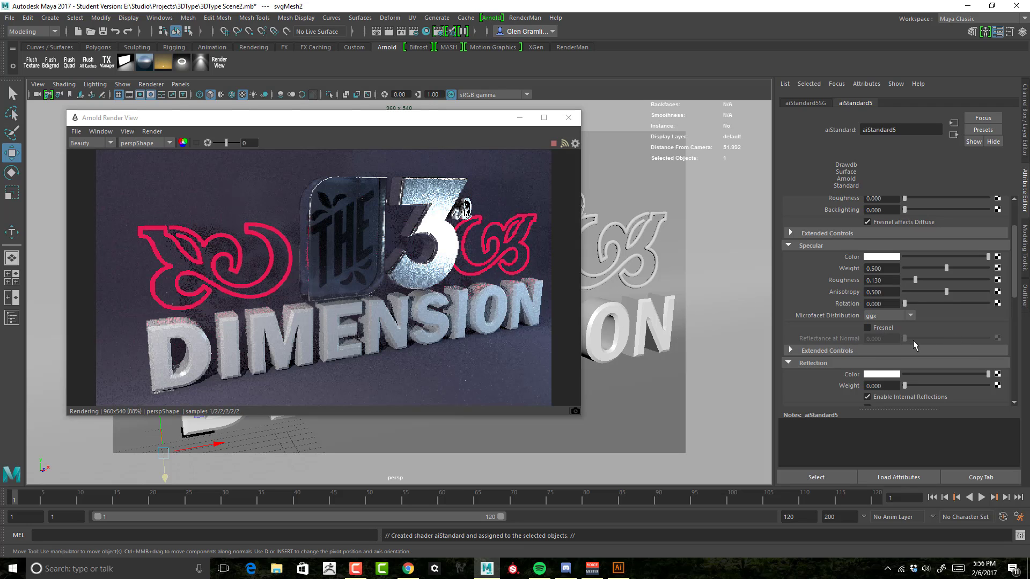
# Step: Try specular Fresnel on the block material with reflectance at normal raised to 1, using Hypershade, and turn Fresnel back off
pyautogui.scroll(-2, 899, 337)
pyautogui.click(867, 296)
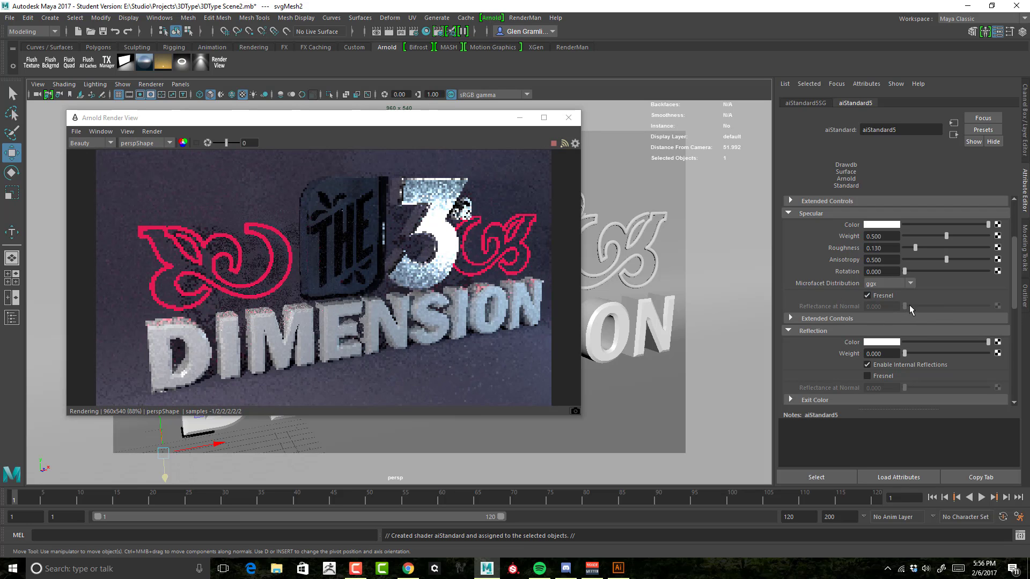
pyautogui.click(867, 295)
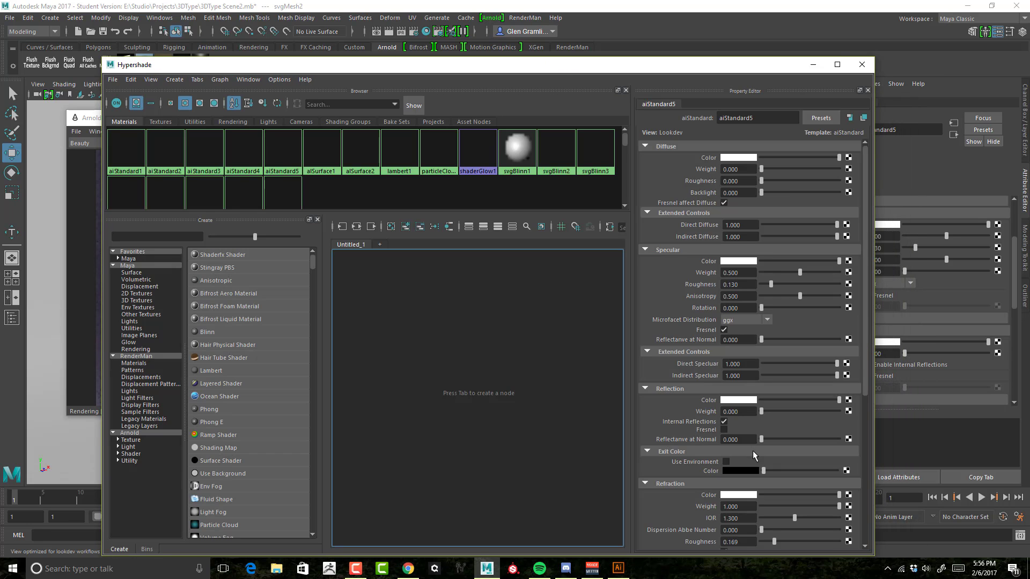
pyautogui.scroll(-2, 750, 451)
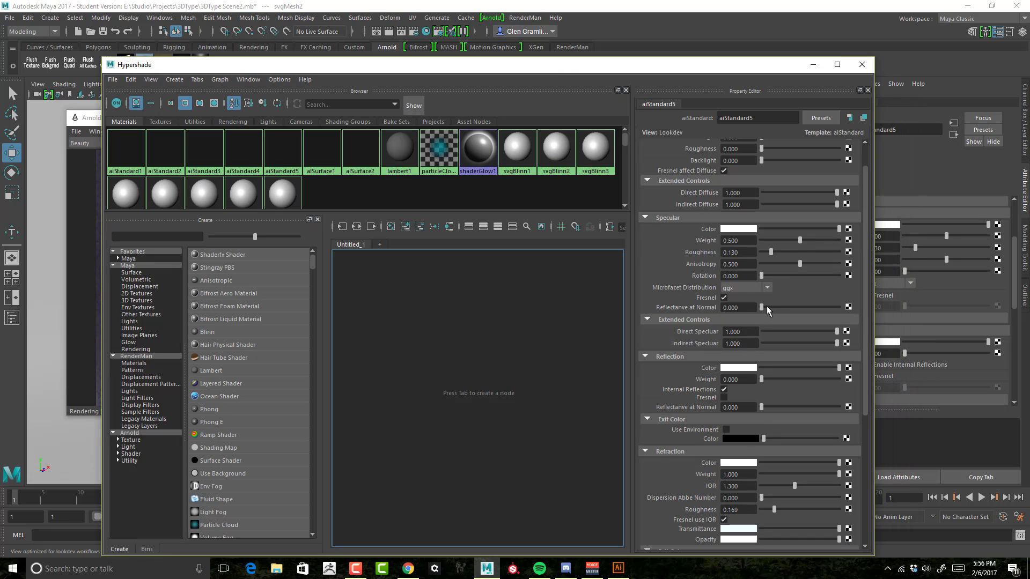
pyautogui.moveTo(761, 305); pyautogui.dragTo(839, 313)
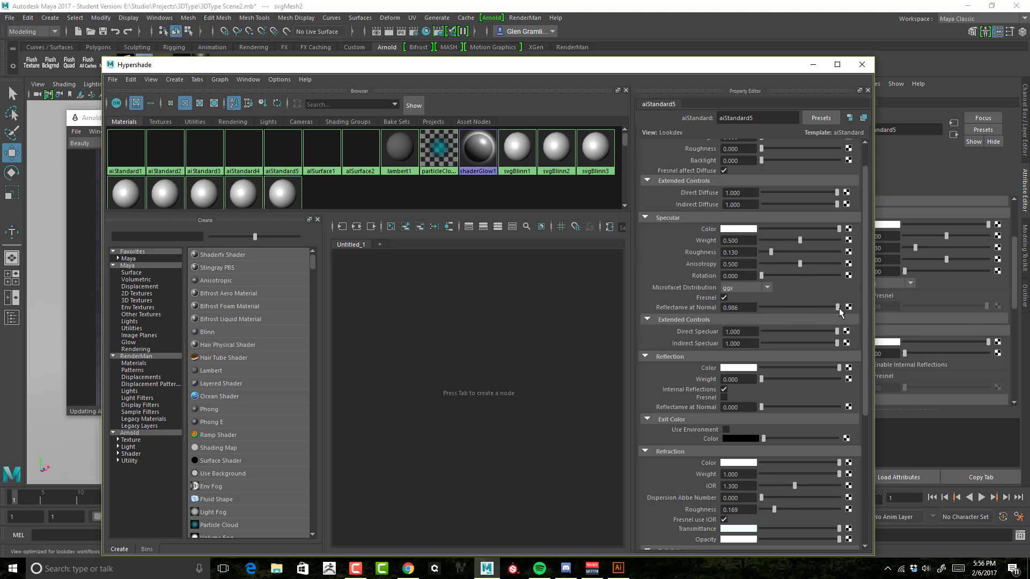
pyautogui.click(861, 66)
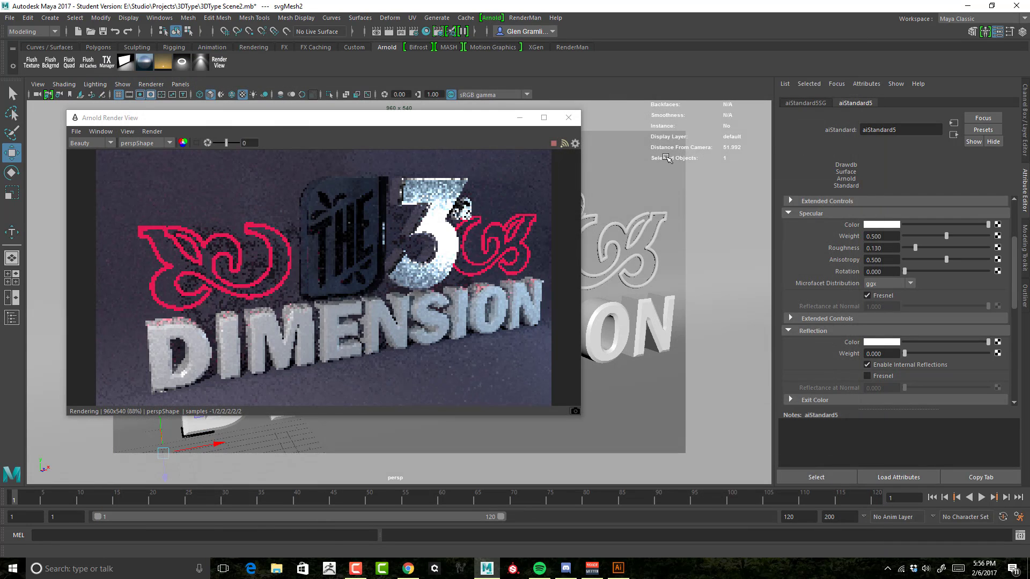
pyautogui.click(868, 296)
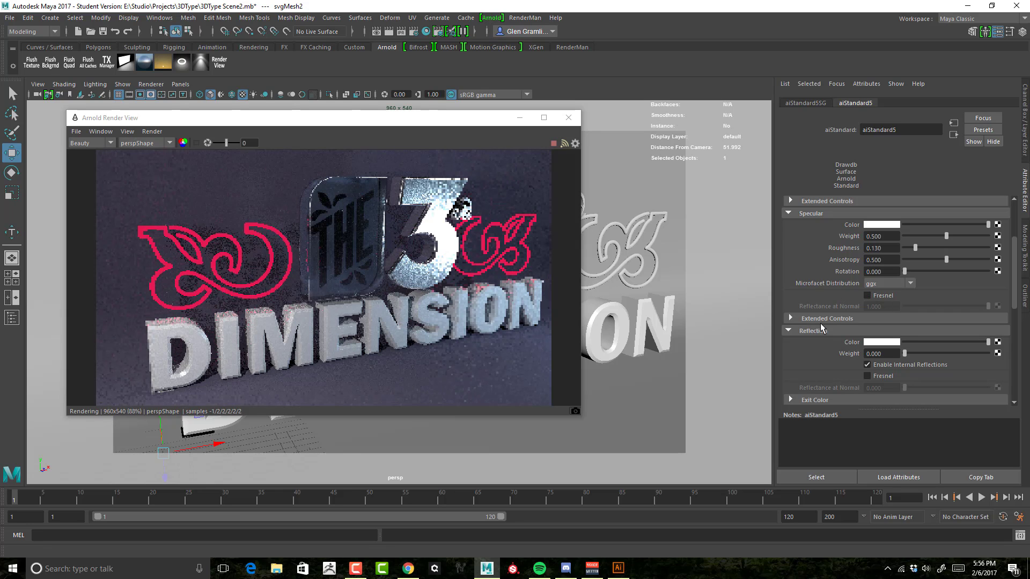
# Step: Raise the block material's reflection weight to about 0.545
pyautogui.scroll(-2, 859, 344)
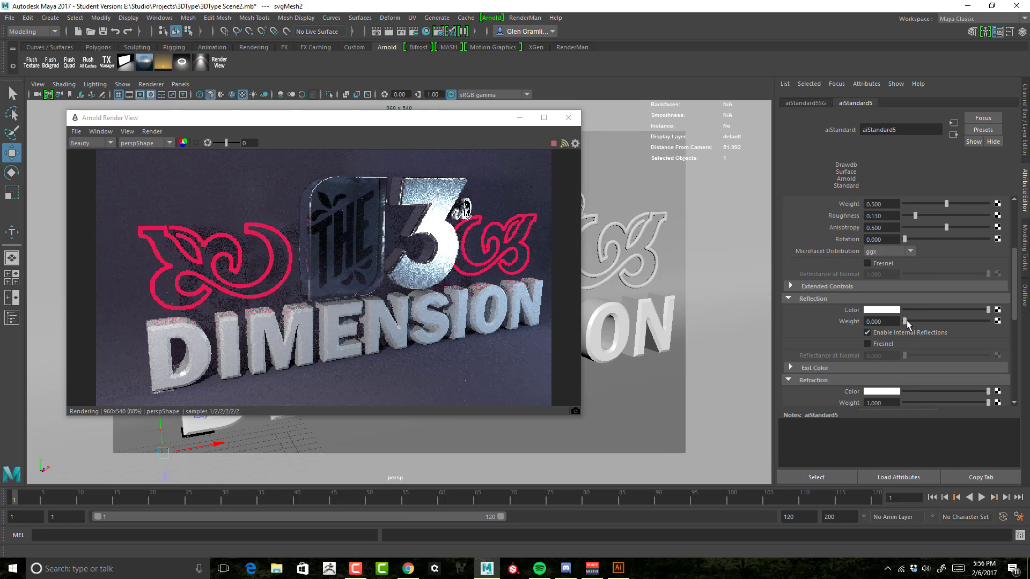
pyautogui.moveTo(906, 324); pyautogui.dragTo(944, 323)
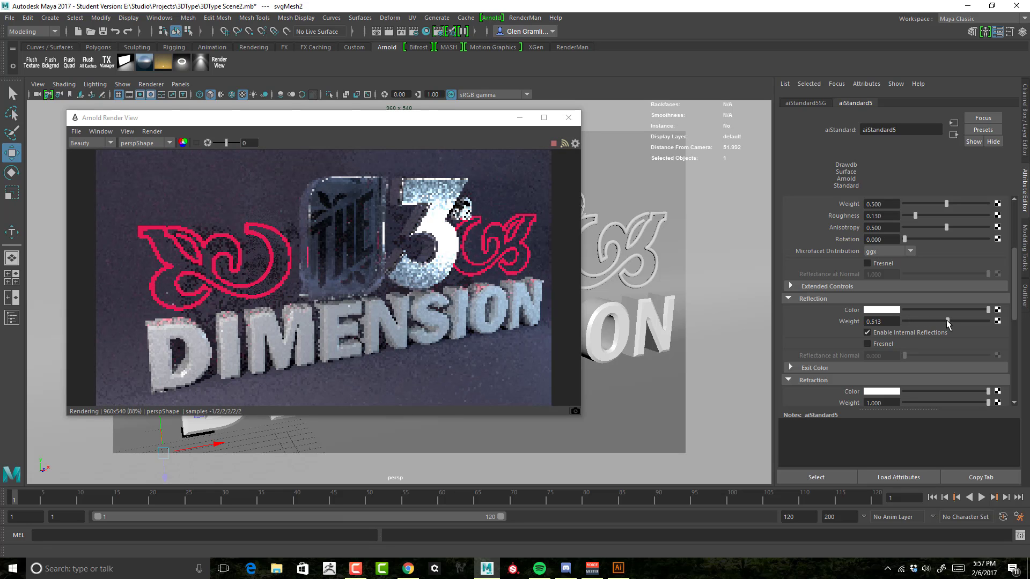
pyautogui.moveTo(947, 322); pyautogui.dragTo(949, 322)
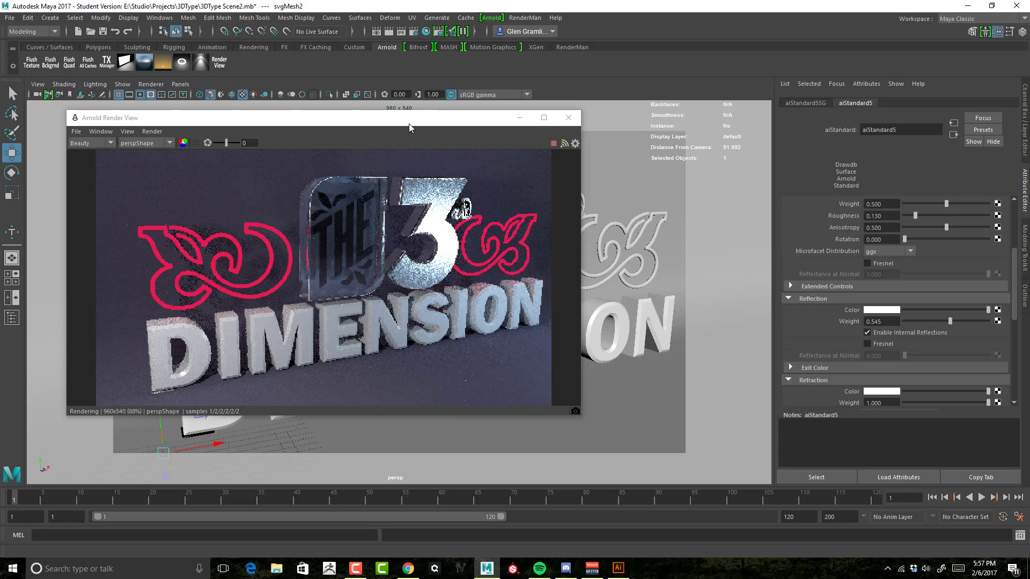
# Step: Select the THE lettering mesh behind the render window and open its aiStandard4 material attributes
pyautogui.moveTo(410, 127); pyautogui.dragTo(410, 282)
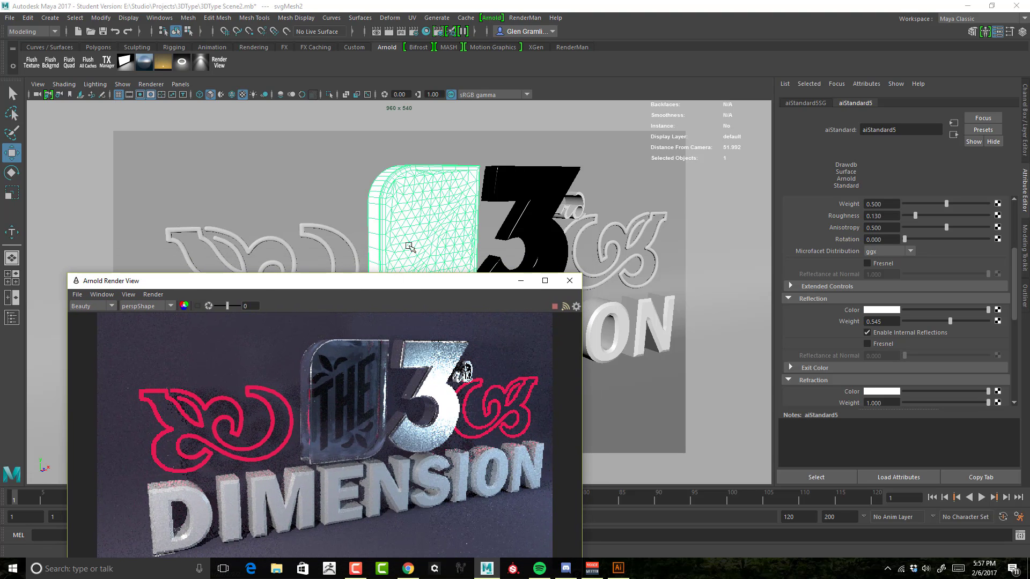
pyautogui.click(124, 20)
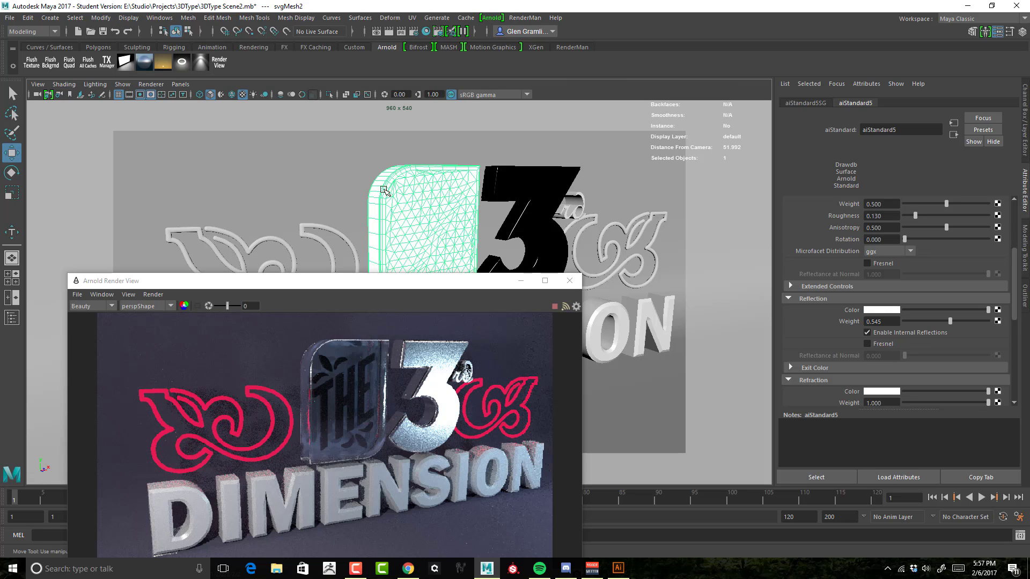
pyautogui.click(445, 241)
pyautogui.keyDown('shift'); pyautogui.click(356, 159); pyautogui.keyUp('shift')
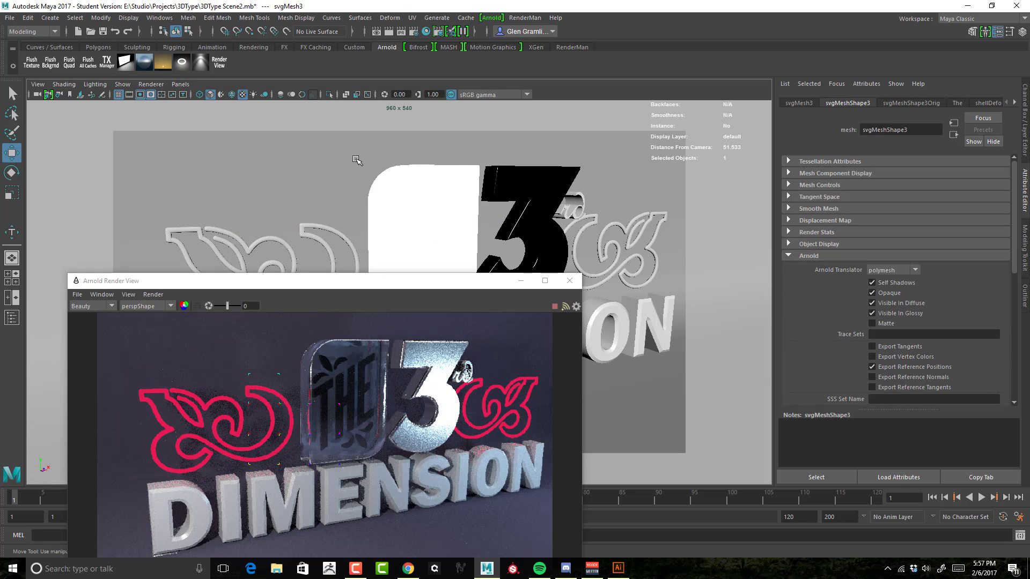
pyautogui.click(805, 104)
pyautogui.click(838, 104)
pyautogui.click(923, 105)
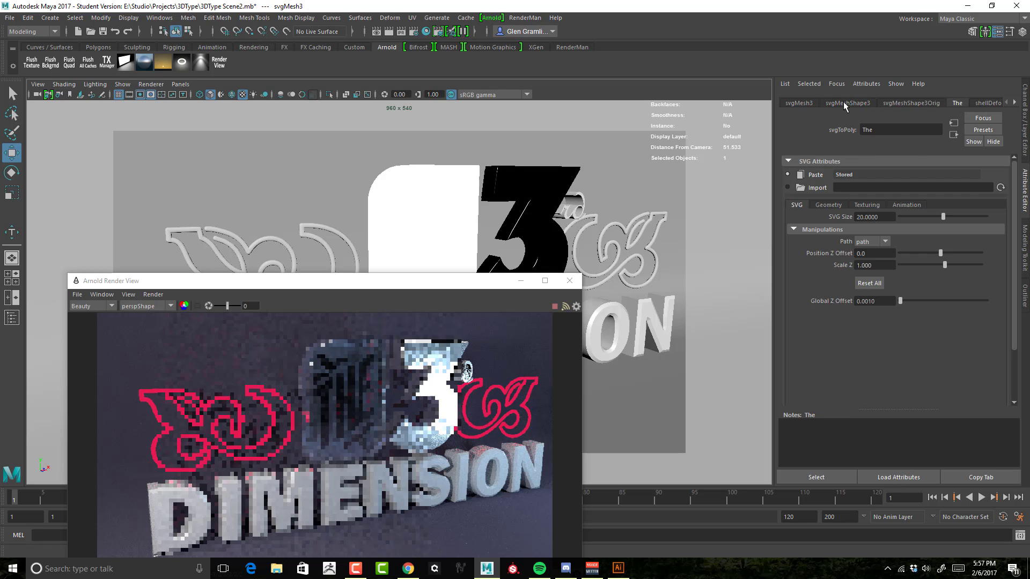
pyautogui.click(847, 104)
pyautogui.click(848, 481)
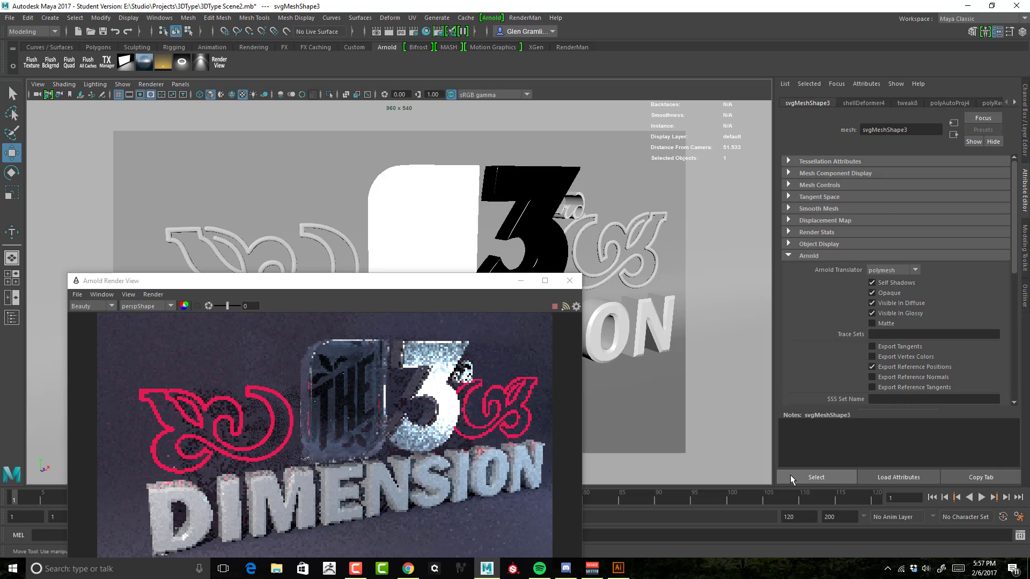
pyautogui.moveTo(421, 285); pyautogui.dragTo(249, 163)
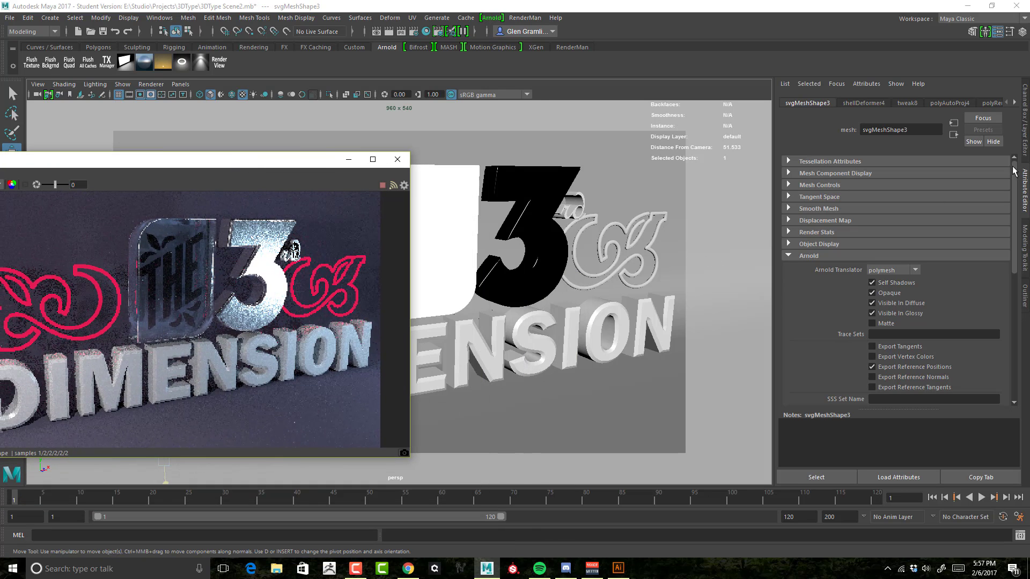
pyautogui.click(1014, 104)
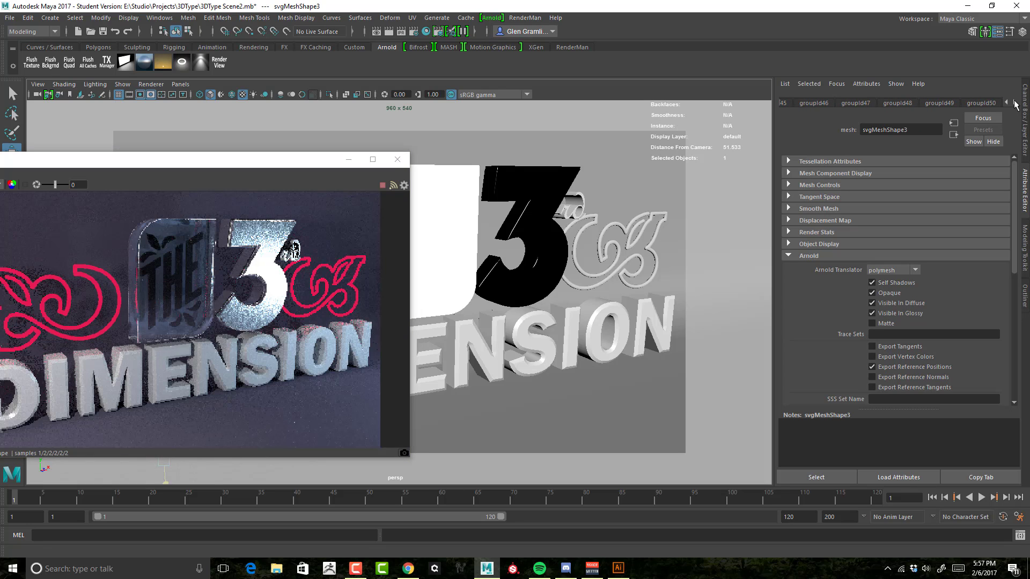
pyautogui.click(985, 102)
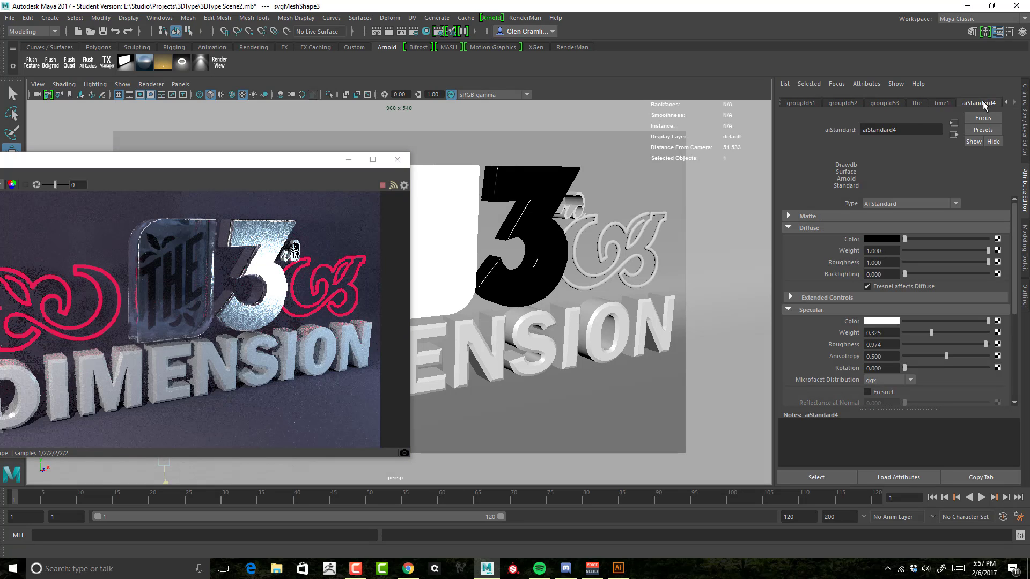
# Step: Try a light grey diffuse color on the THE material beside the live render and return it to black
pyautogui.moveTo(272, 169); pyautogui.dragTo(497, 124)
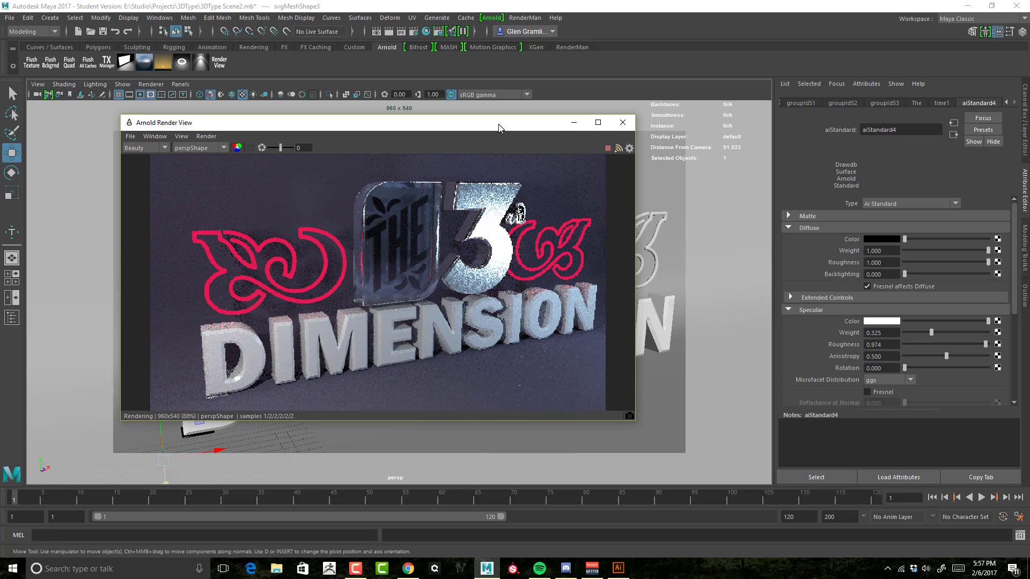
pyautogui.click(910, 240)
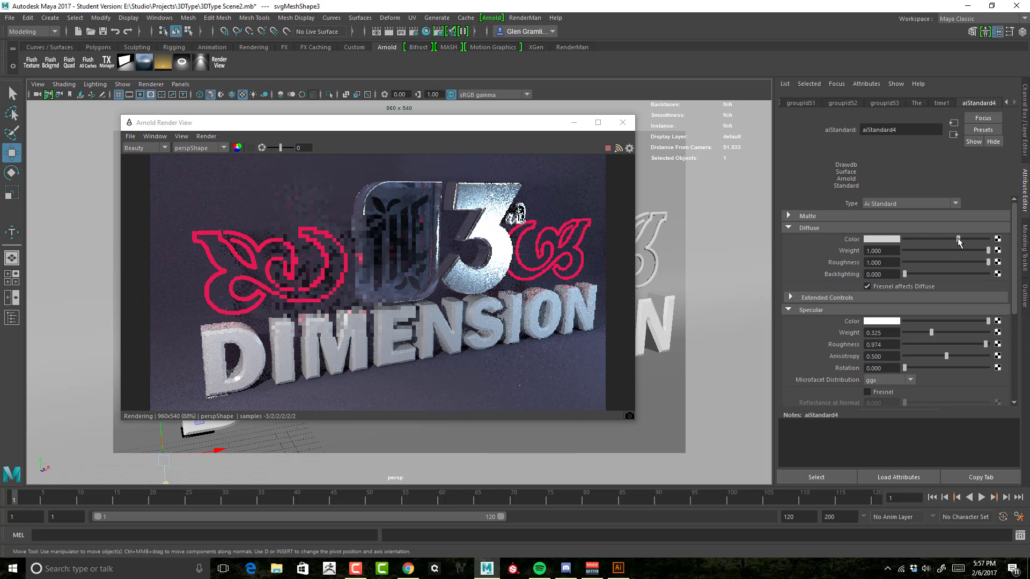
pyautogui.moveTo(907, 245); pyautogui.dragTo(902, 245)
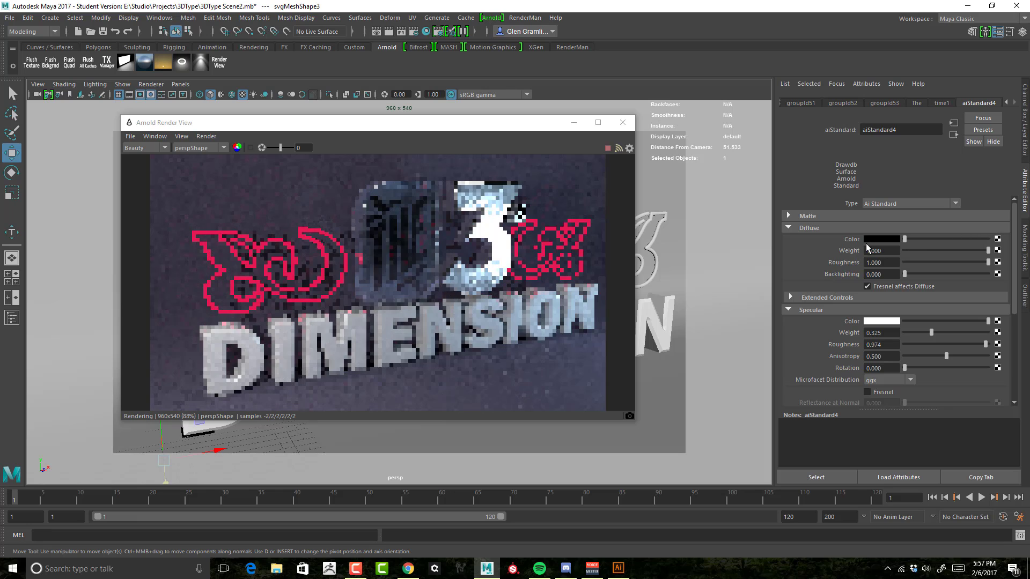
pyautogui.moveTo(355, 131); pyautogui.dragTo(354, 166)
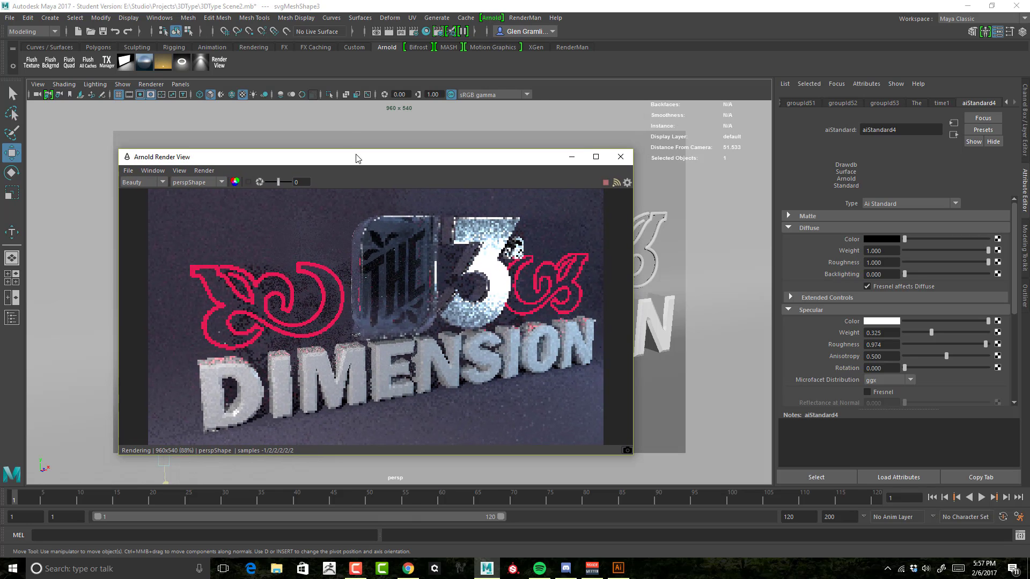
pyautogui.click(426, 32)
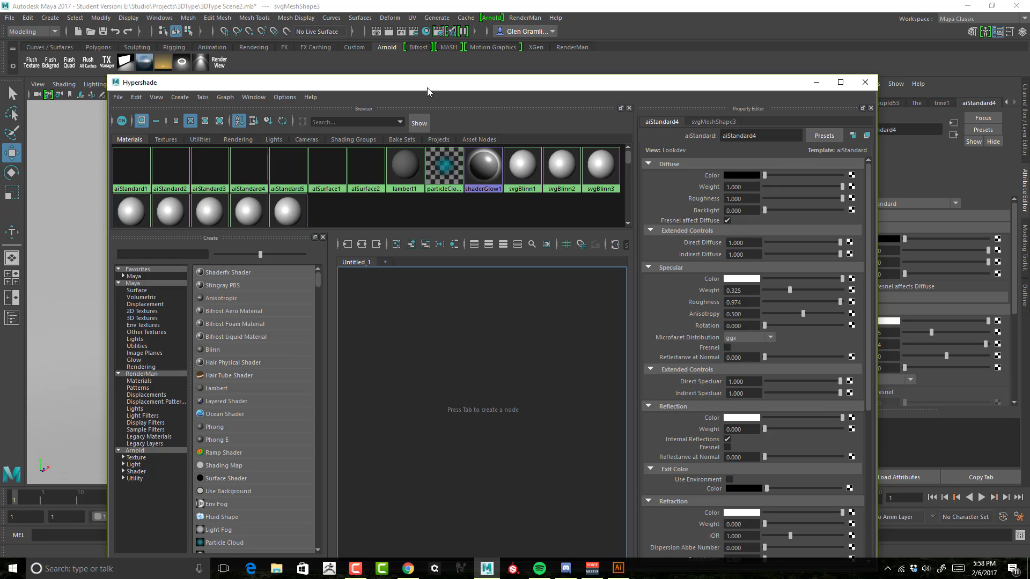
pyautogui.moveTo(428, 91); pyautogui.dragTo(360, 96)
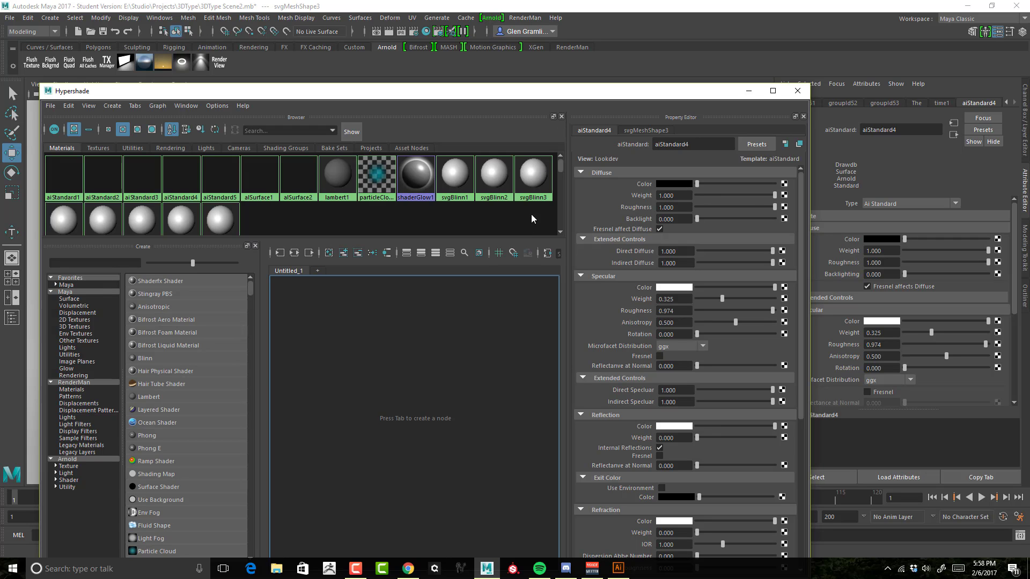
pyautogui.moveTo(549, 95); pyautogui.dragTo(527, 184)
pyautogui.click(494, 161)
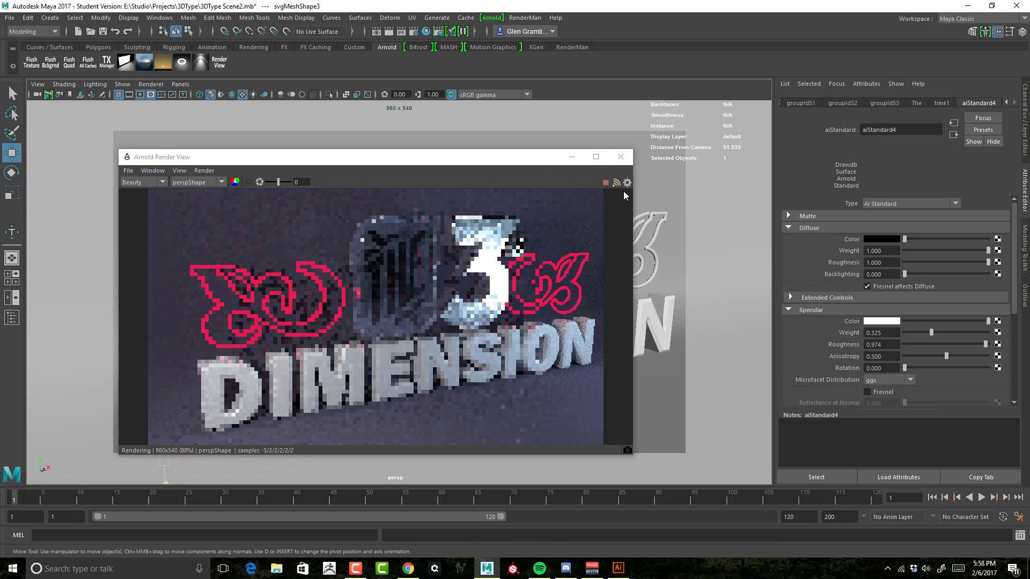
# Step: Reopen the Arnold Render View and test the THE material's diffuse color at near white and light grey before darkening it again
pyautogui.click(620, 159)
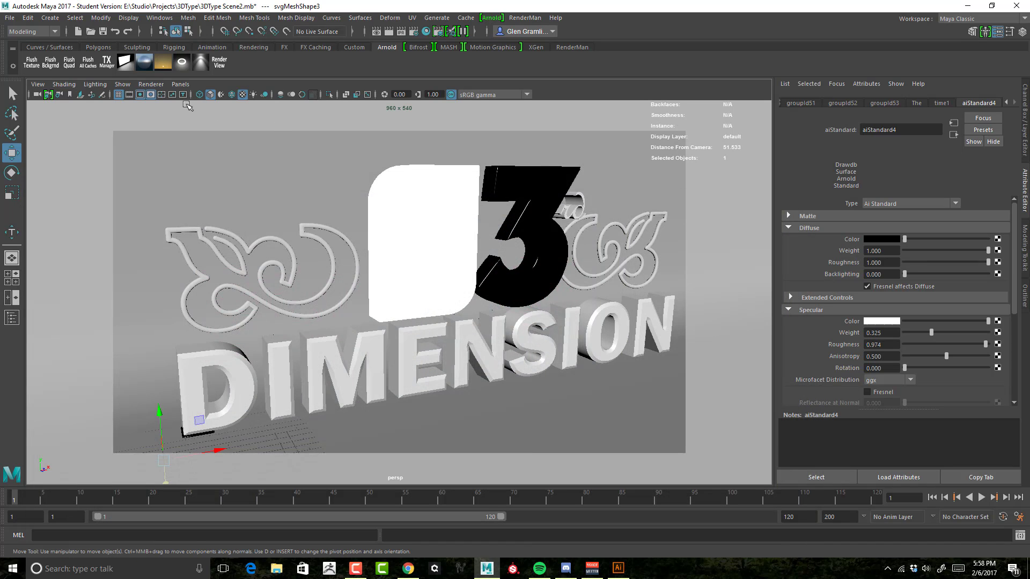
pyautogui.click(220, 63)
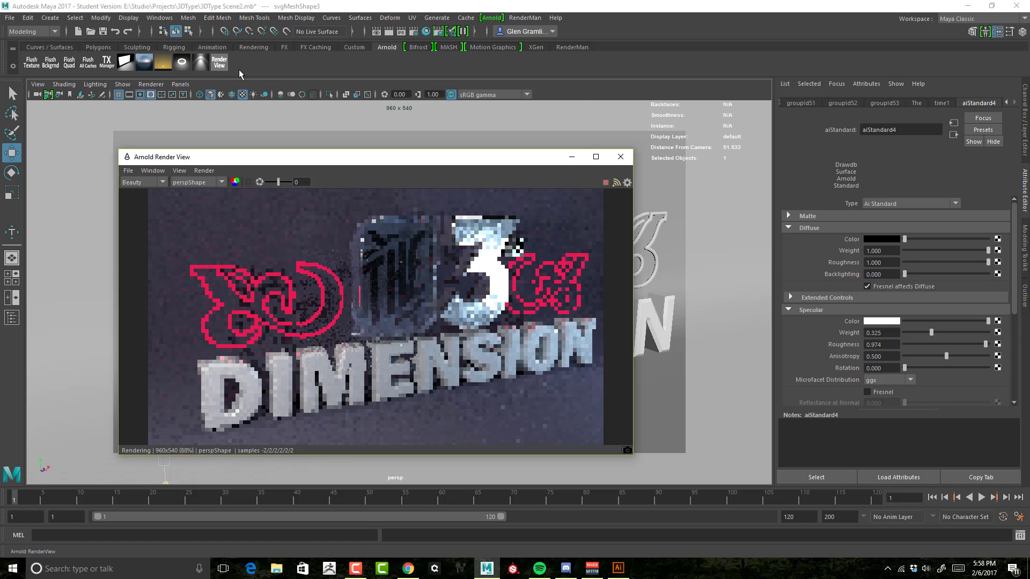
pyautogui.moveTo(905, 242); pyautogui.dragTo(980, 243)
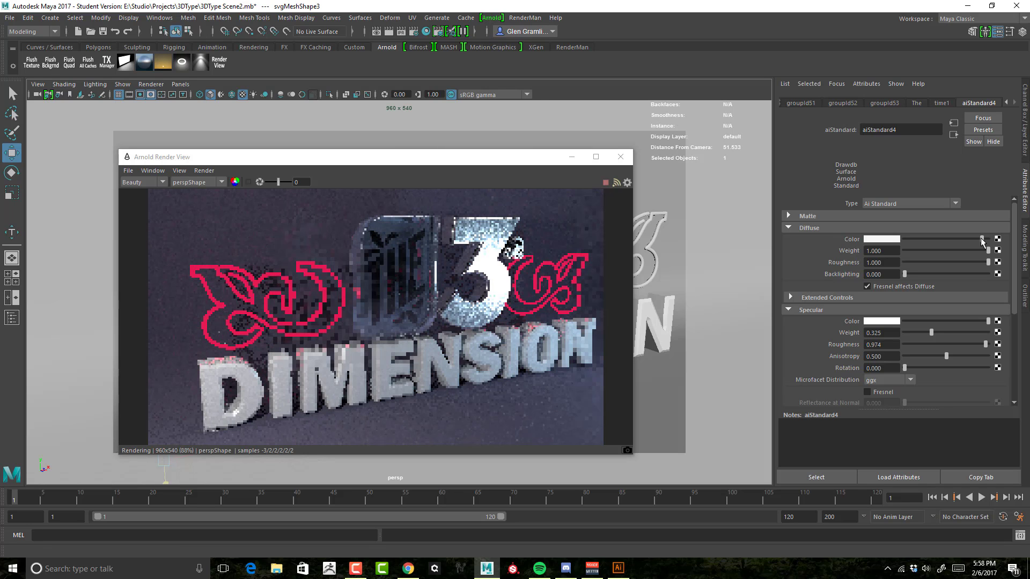
pyautogui.moveTo(981, 241); pyautogui.dragTo(951, 240)
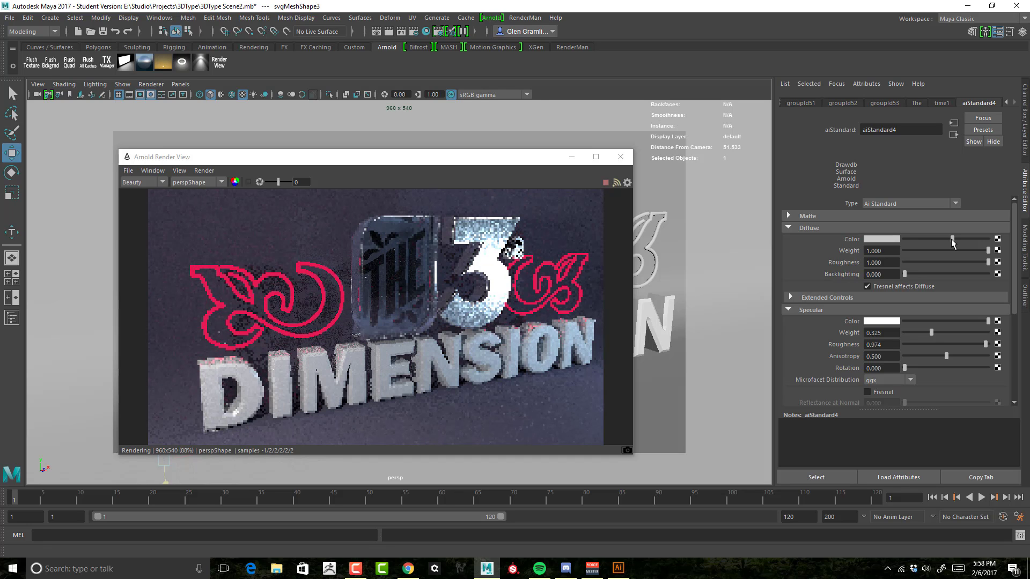
pyautogui.moveTo(951, 242); pyautogui.dragTo(893, 244)
pyautogui.scroll(-2, 891, 244)
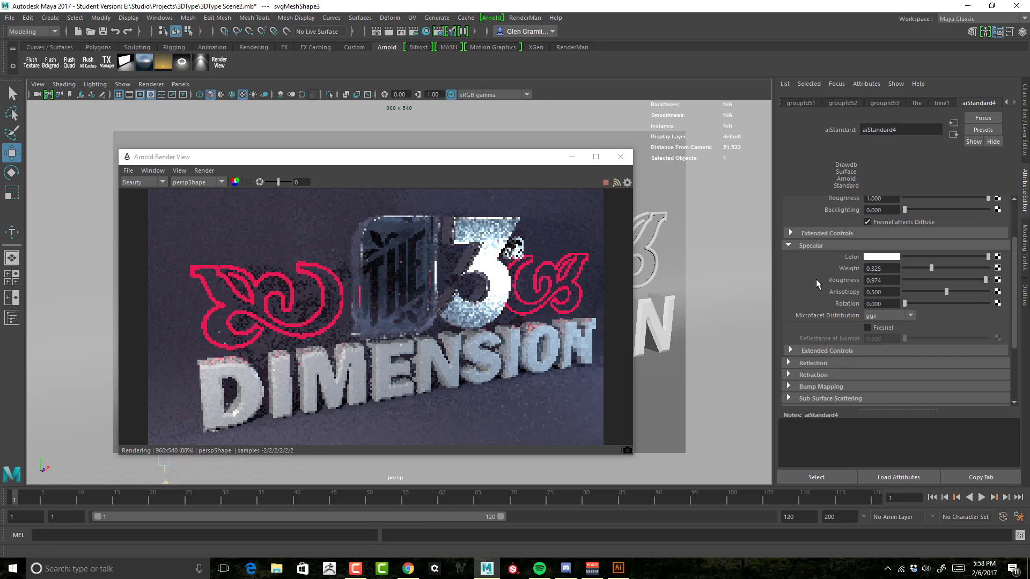
# Step: Reduce the THE material's specular weight to 0 while watching the live render
pyautogui.moveTo(508, 157); pyautogui.dragTo(500, 131)
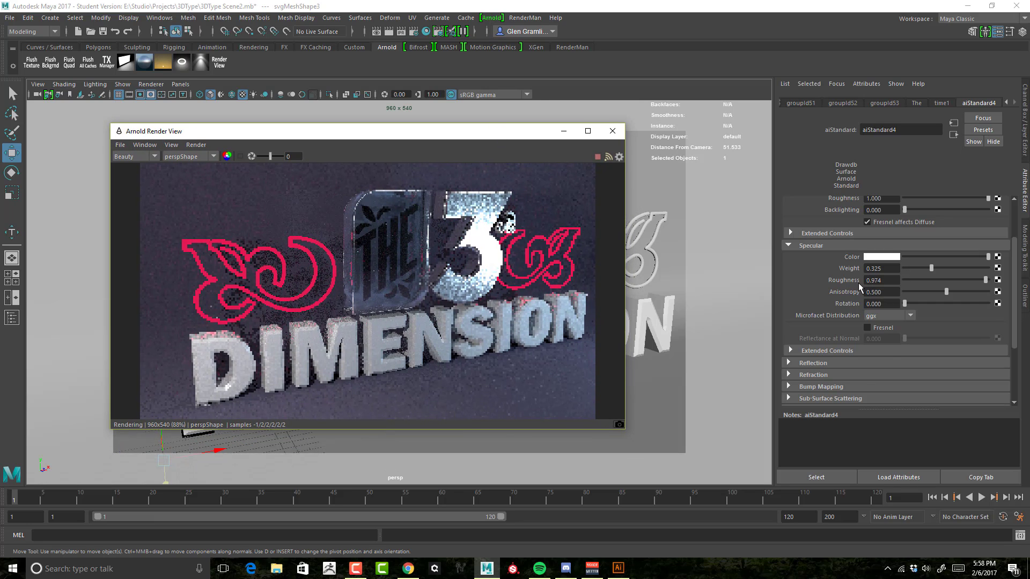
pyautogui.scroll(1, 858, 288)
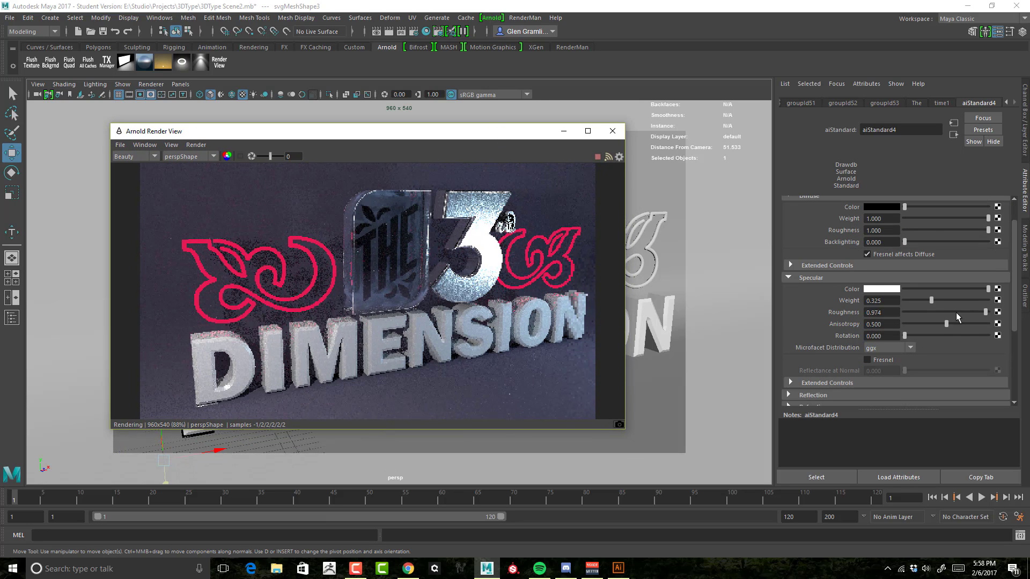
pyautogui.moveTo(930, 301); pyautogui.dragTo(864, 307)
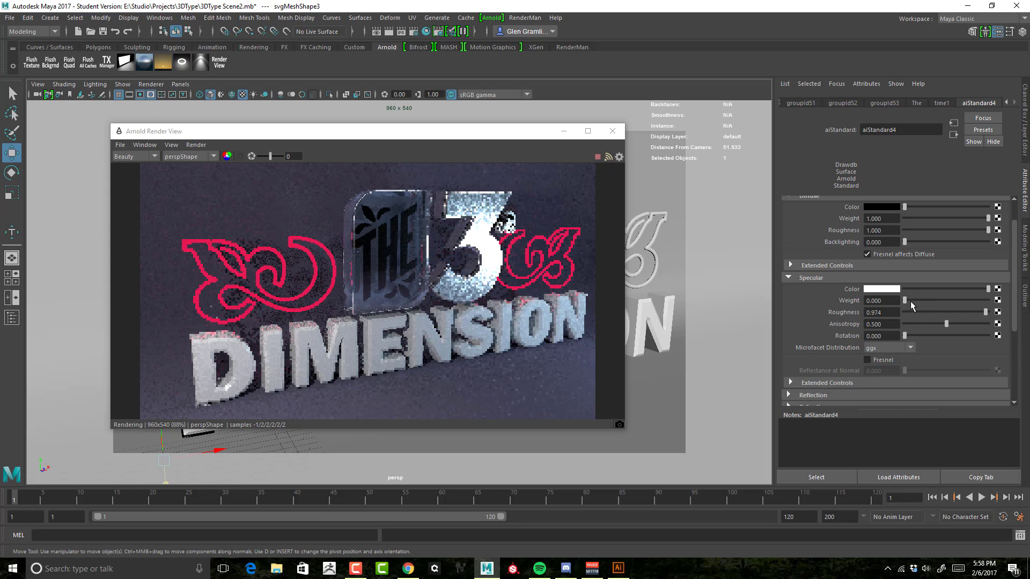
pyautogui.moveTo(905, 300); pyautogui.dragTo(837, 303)
pyautogui.scroll(1, 826, 290)
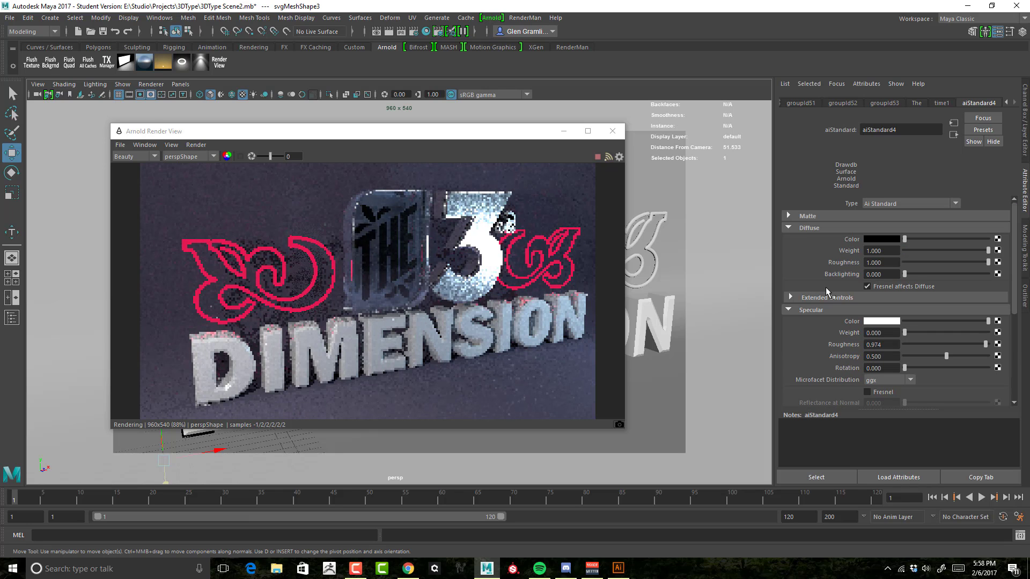
# Step: Try grey and dark red diffuse colors on the THE material and return the color to black
pyautogui.moveTo(932, 239)
pyautogui.mouseDown()
pyautogui.moveTo(989, 240)
pyautogui.moveTo(941, 240)
pyautogui.mouseUp()
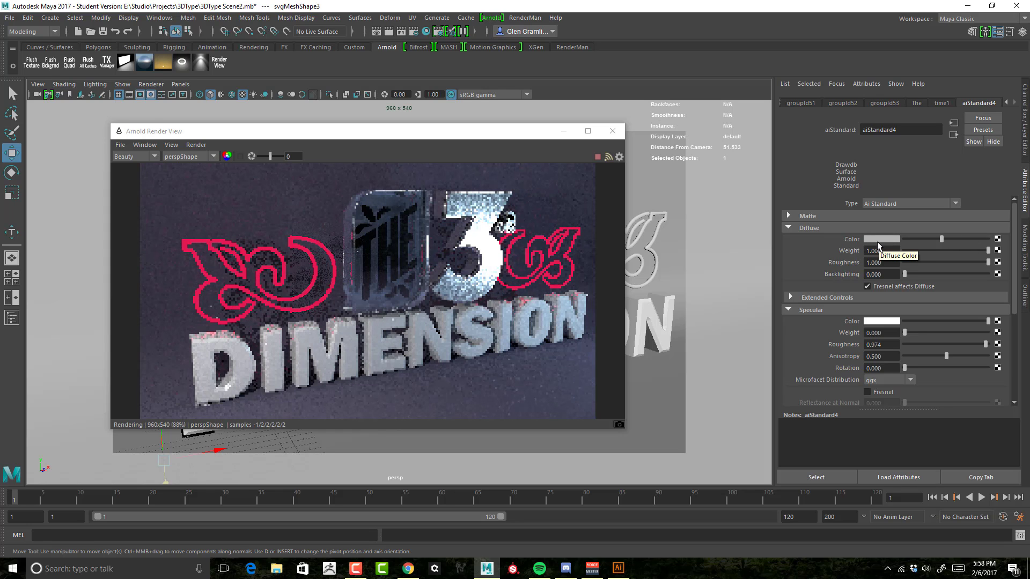
pyautogui.click(878, 240)
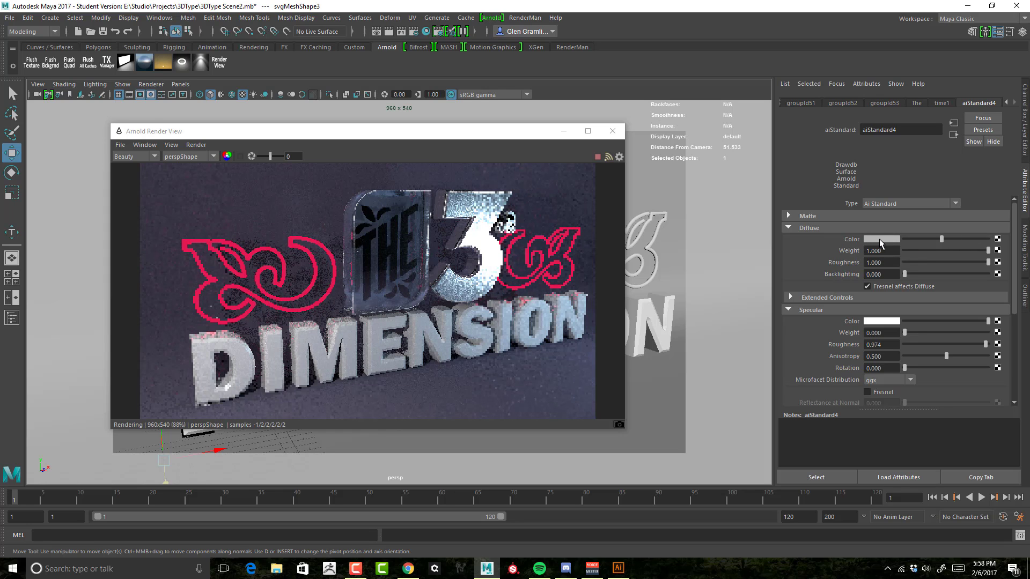
pyautogui.click(431, 276)
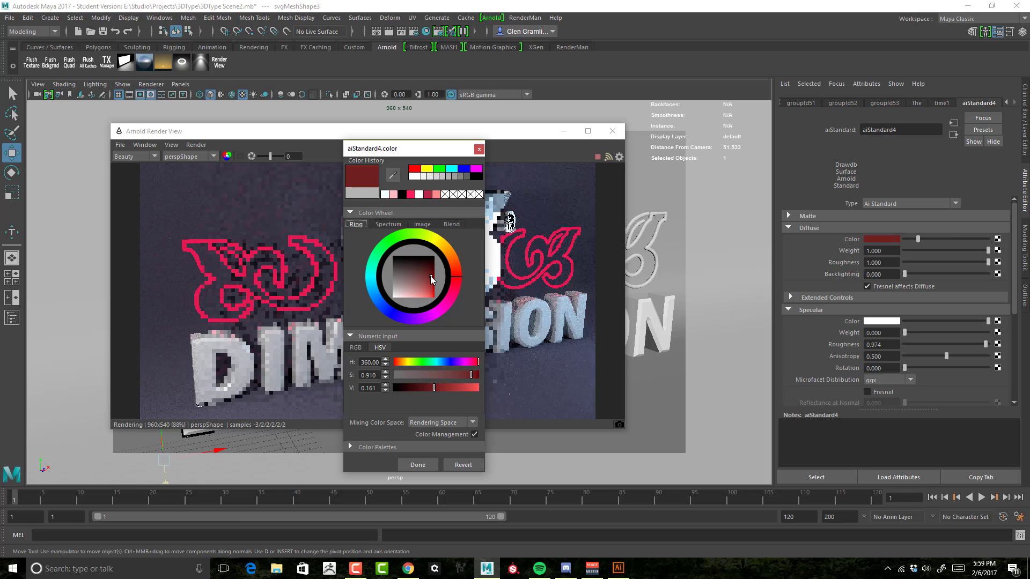
pyautogui.moveTo(439, 150); pyautogui.dragTo(494, 138)
pyautogui.moveTo(918, 239); pyautogui.dragTo(904, 239)
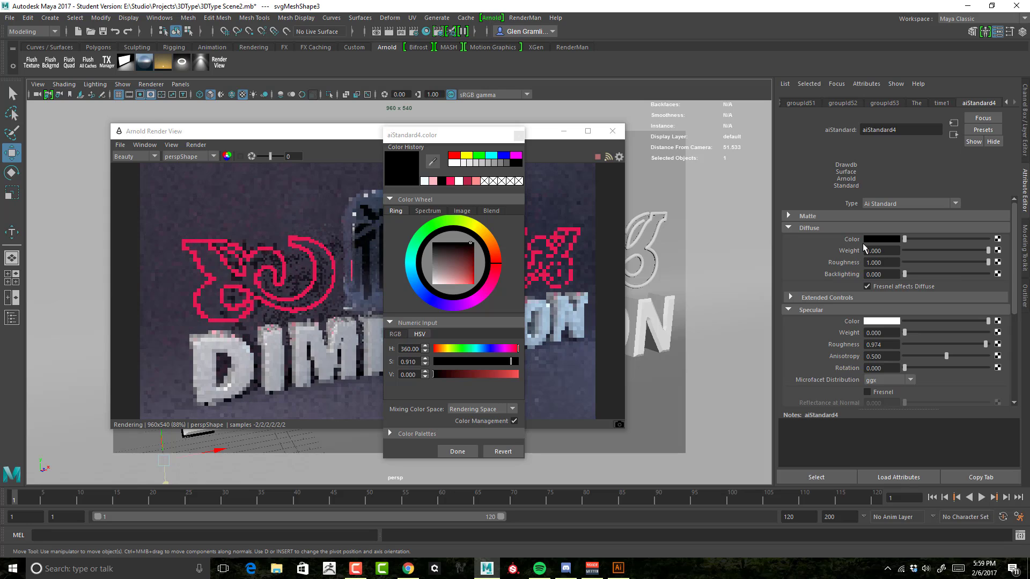
pyautogui.click(458, 451)
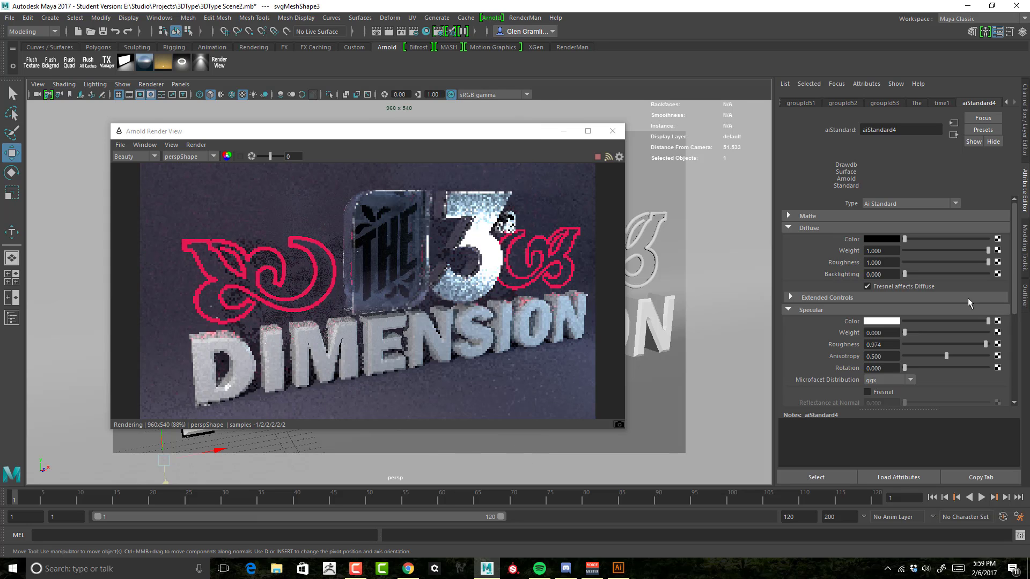
# Step: Raise the THE material's emission scale to 1 with a white emission color
pyautogui.scroll(-5, 890, 312)
pyautogui.scroll(-1, 890, 312)
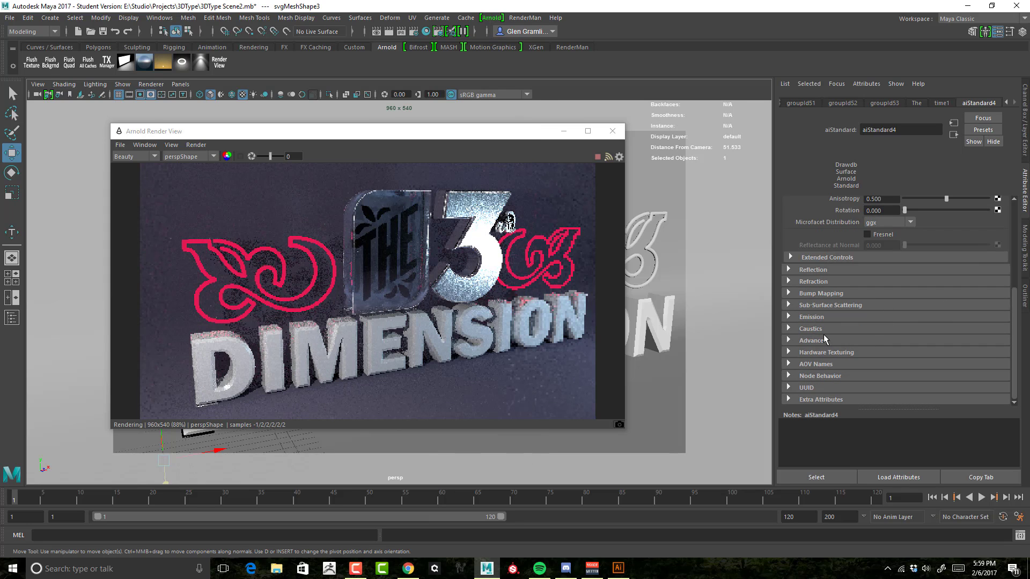
pyautogui.click(812, 317)
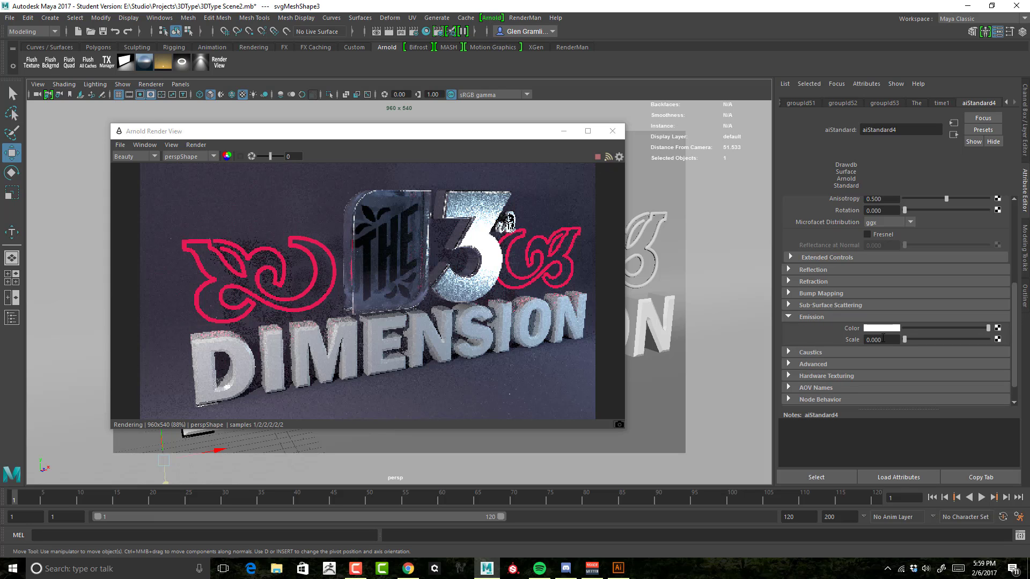
pyautogui.moveTo(904, 340); pyautogui.dragTo(988, 340)
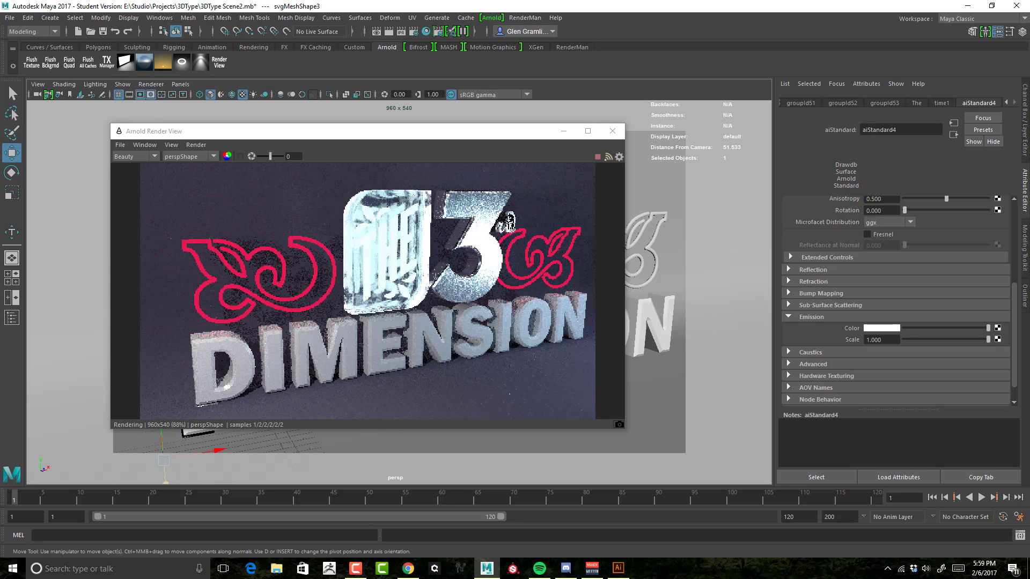
pyautogui.moveTo(988, 339); pyautogui.dragTo(1017, 354)
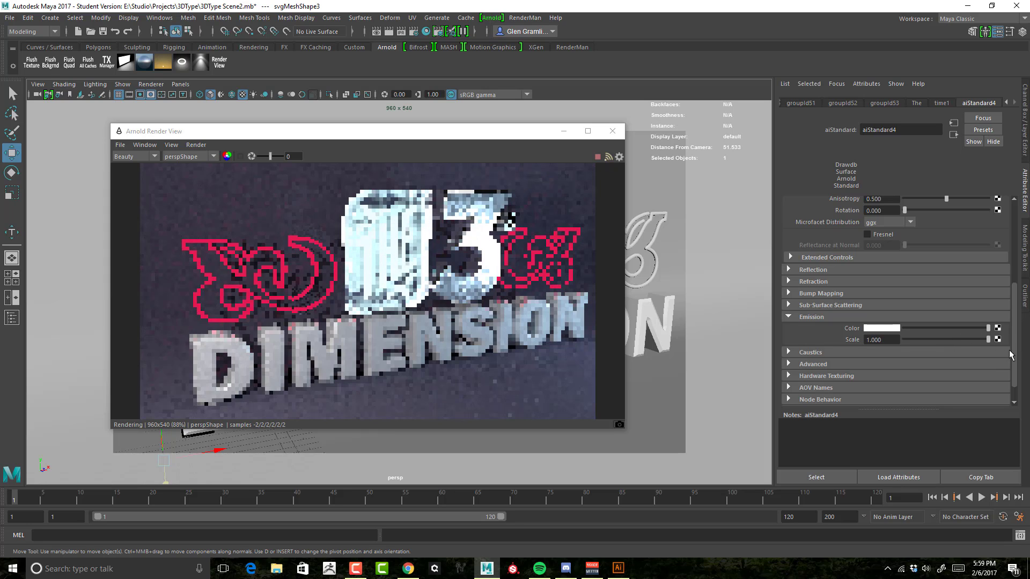
# Step: Change the THE material's emission color to bright cyan and bring its emission scale down to 0
pyautogui.click(890, 328)
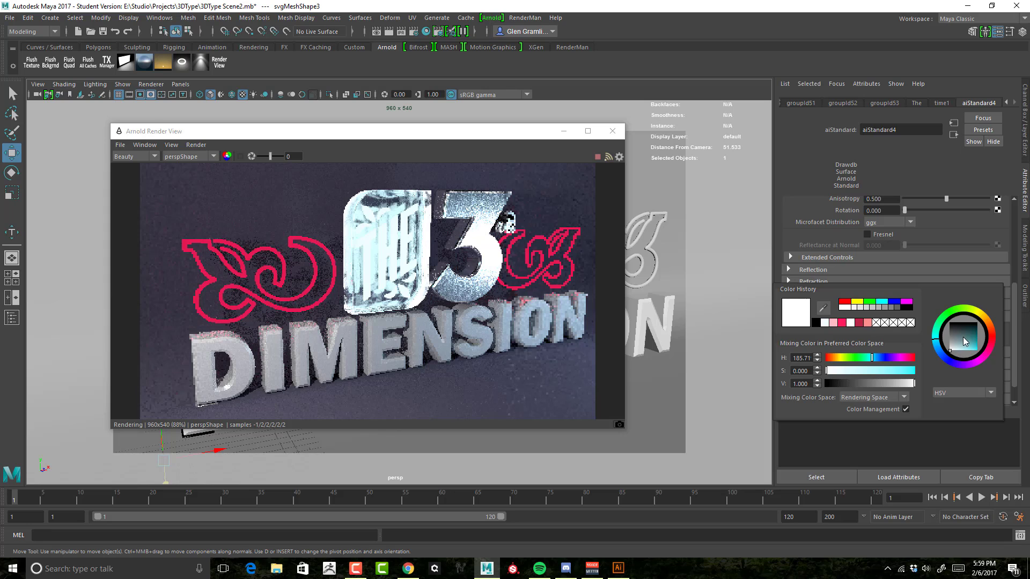
pyautogui.moveTo(966, 341); pyautogui.dragTo(997, 352)
pyautogui.click(913, 383)
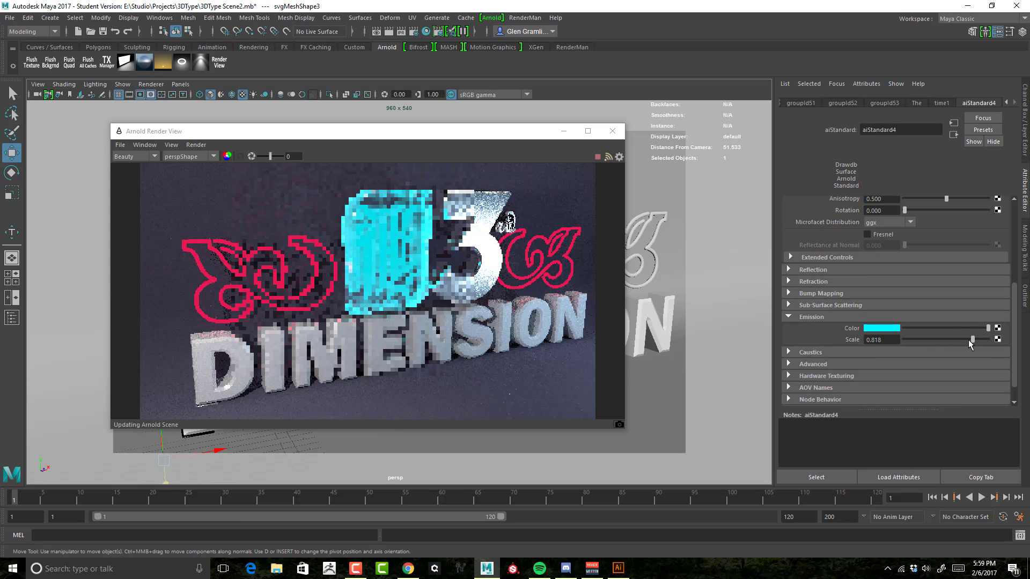
pyautogui.moveTo(982, 342); pyautogui.dragTo(1021, 343)
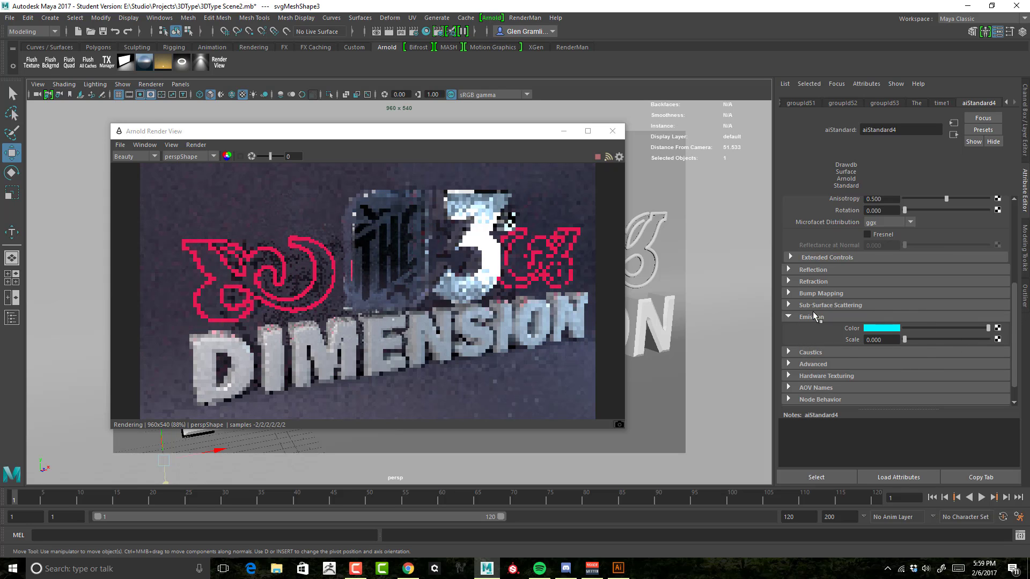
pyautogui.scroll(5, 867, 289)
pyautogui.click(867, 287)
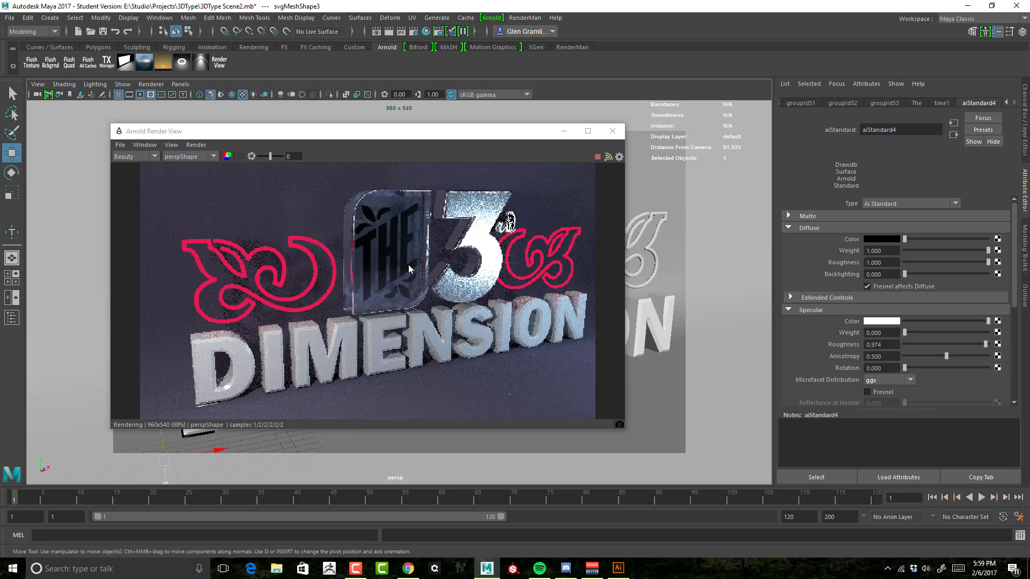
# Step: Reposition the Arnold Render View to uncover the viewport lettering and select the block mesh around THE
pyautogui.moveTo(507, 138); pyautogui.dragTo(455, 243)
pyautogui.click(428, 211)
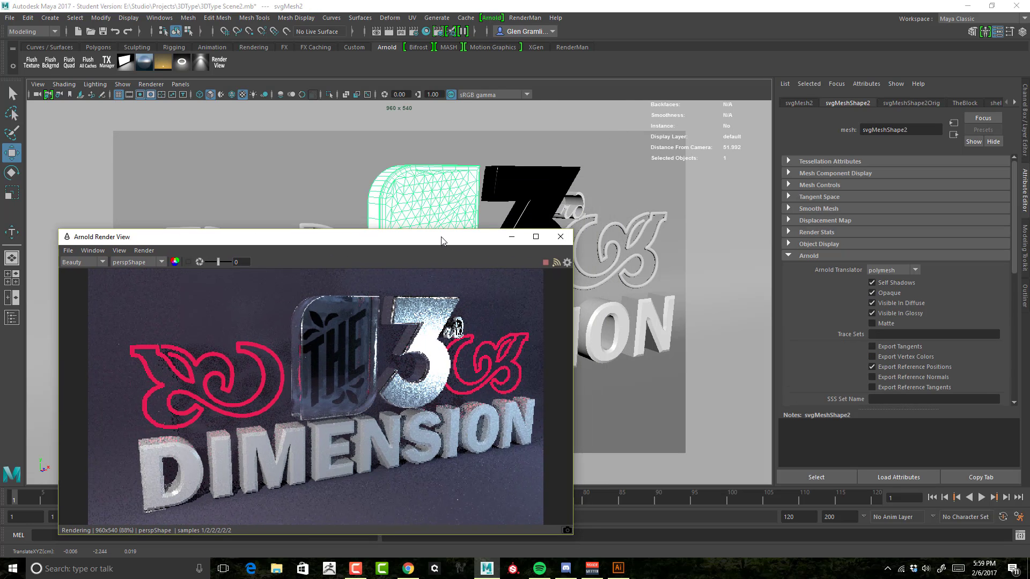
pyautogui.moveTo(443, 244); pyautogui.dragTo(437, 213)
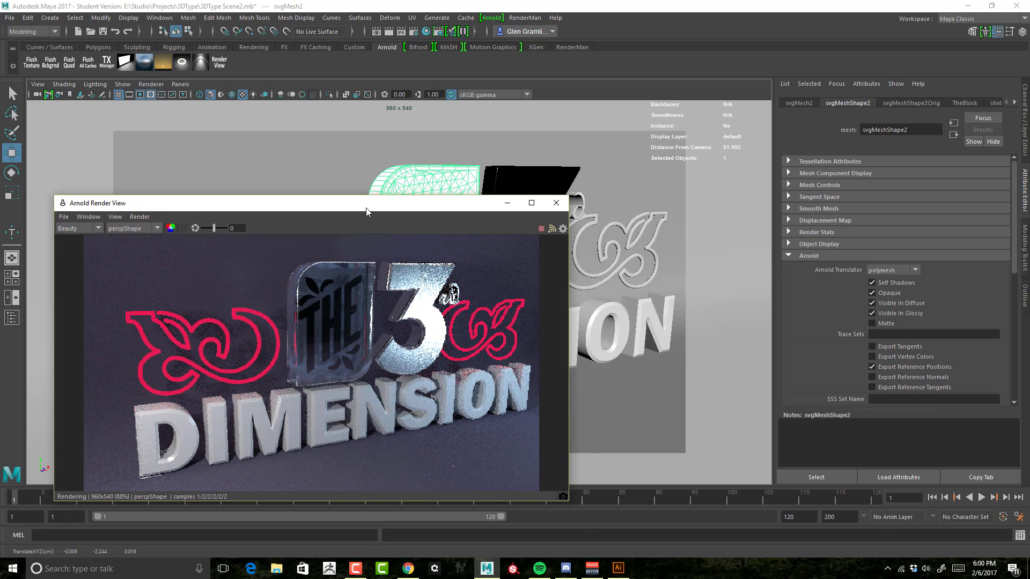
pyautogui.moveTo(290, 201); pyautogui.dragTo(282, 110)
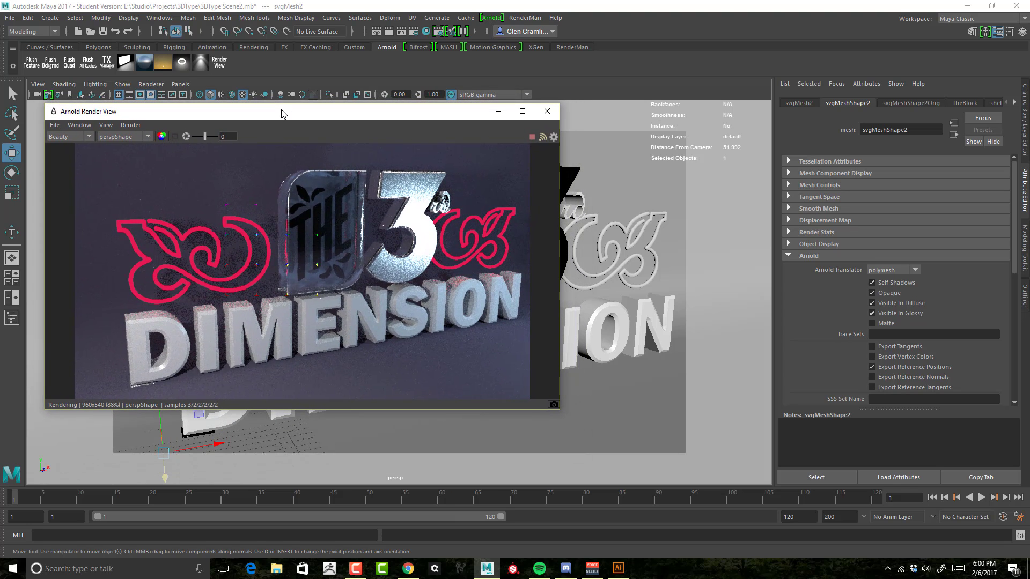
# Step: Assign a new aiStandard material to the DIMENSION lettering mesh
pyautogui.click(621, 312)
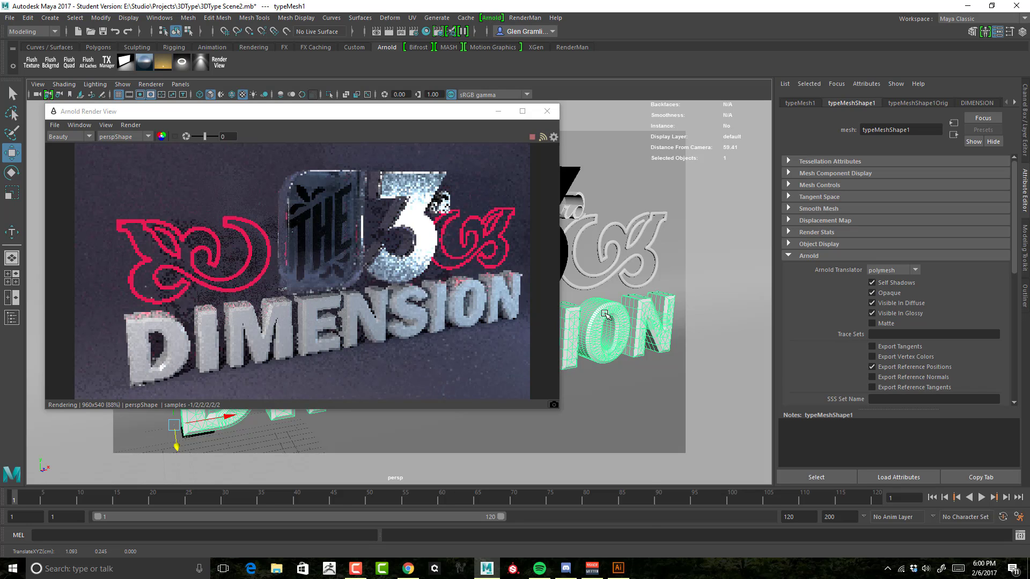
pyautogui.moveTo(605, 259); pyautogui.dragTo(617, 528, button='right')
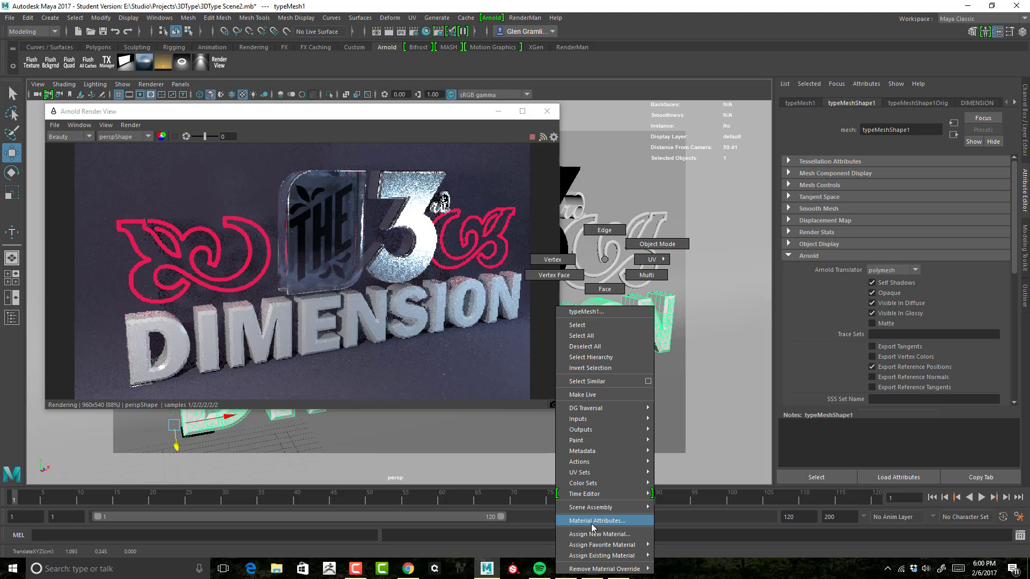
pyautogui.click(601, 535)
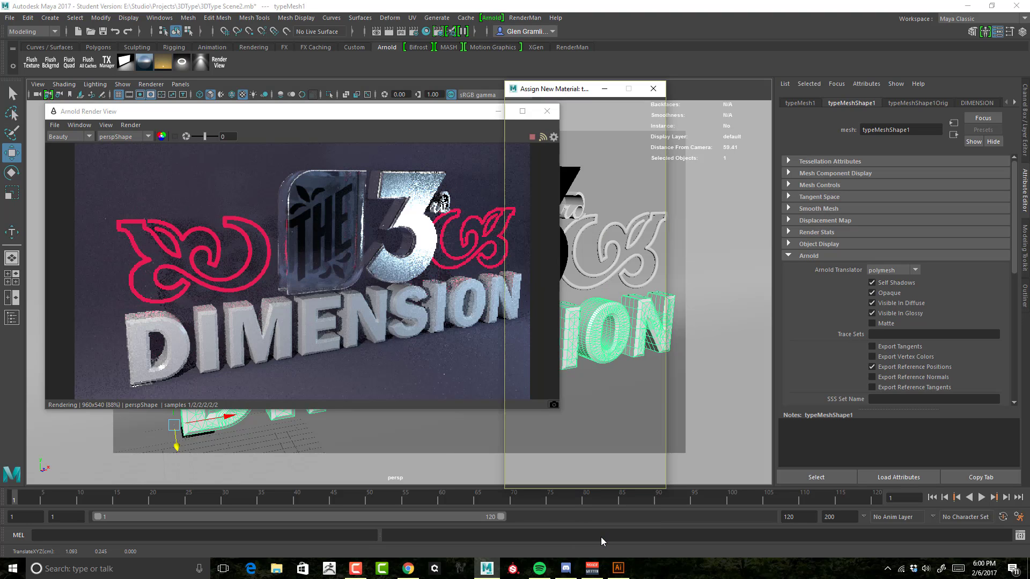
pyautogui.click(534, 197)
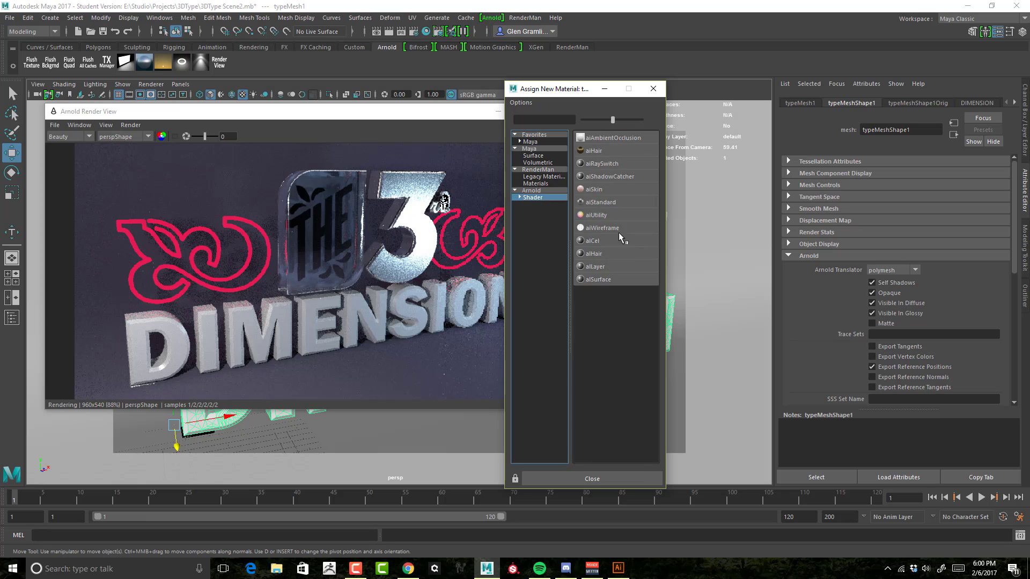
pyautogui.click(612, 199)
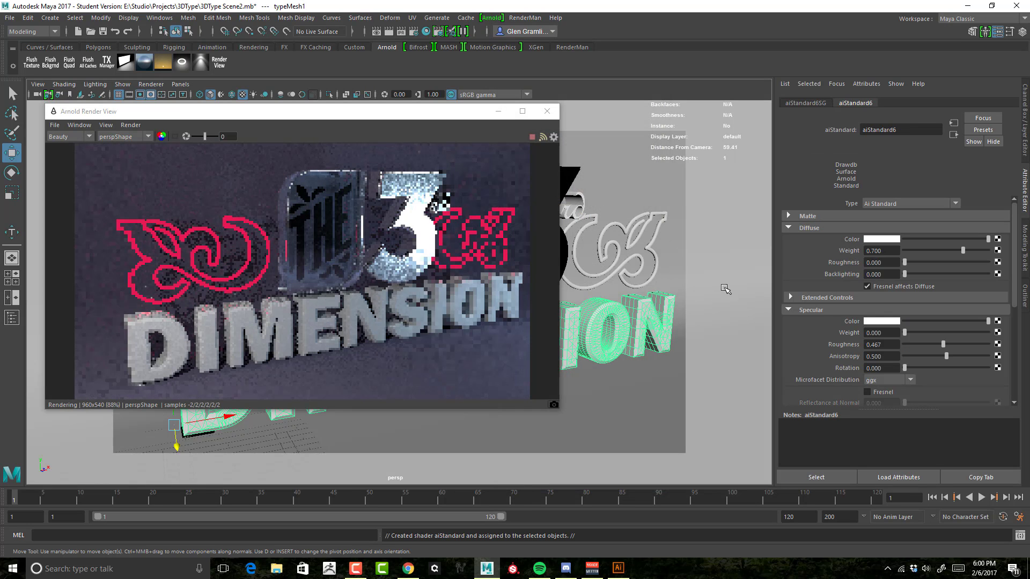
# Step: Reopen the DIMENSION lettering's material attributes and rename the material DIMENSION_MAT
pyautogui.click(665, 302)
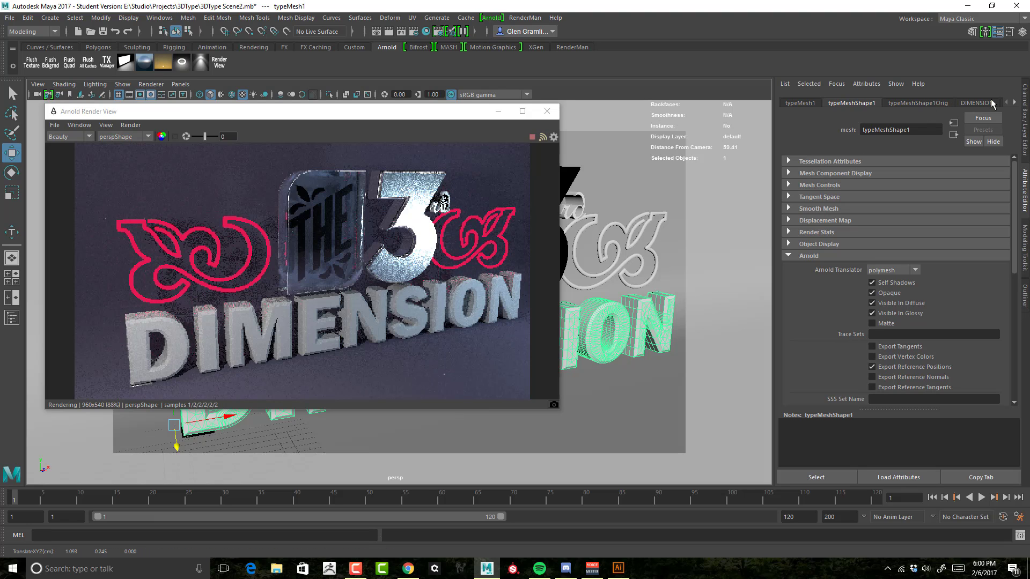
pyautogui.moveTo(607, 315); pyautogui.dragTo(616, 521, button='right')
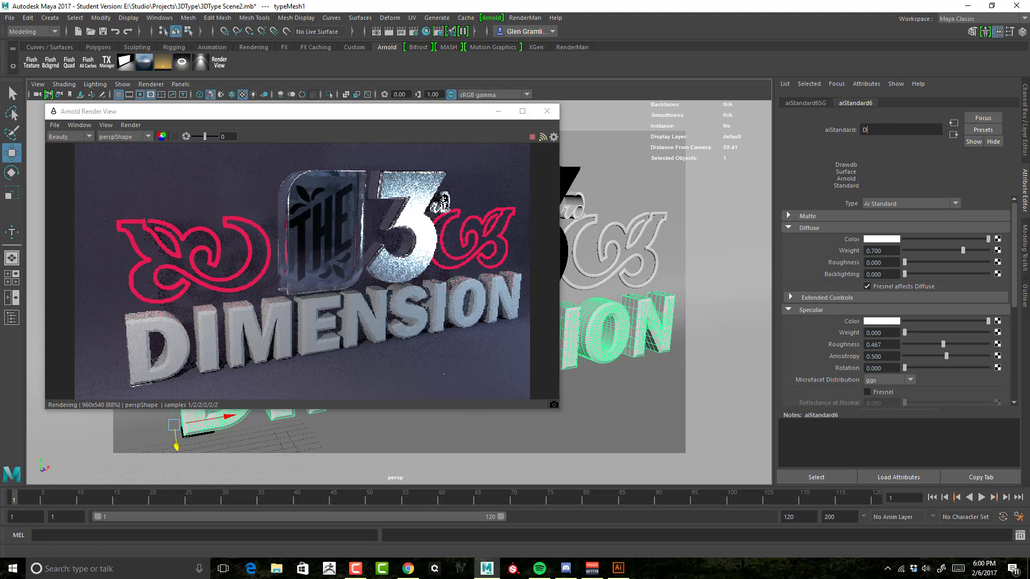
pyautogui.write('ENSION_MAT')
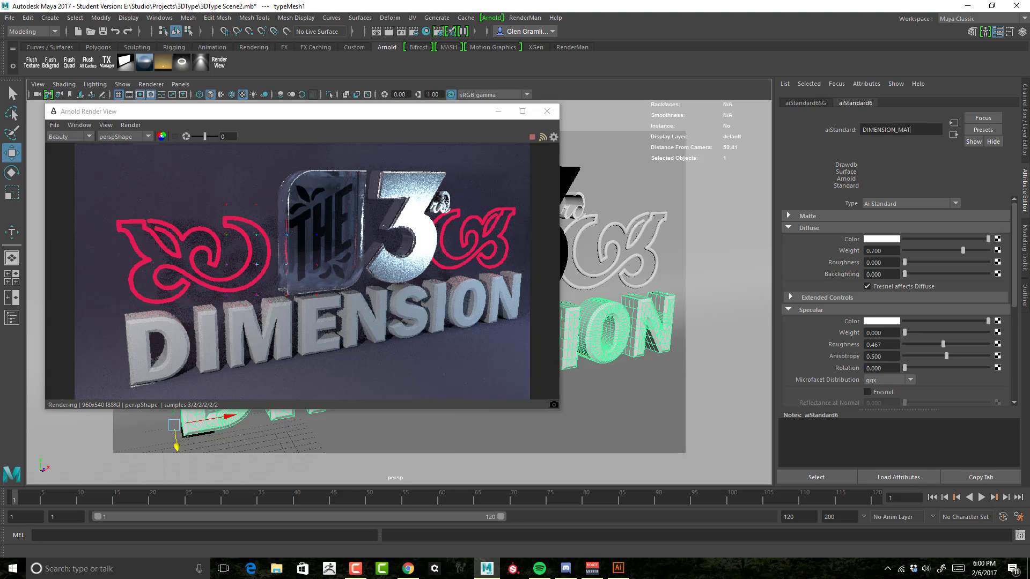
pyautogui.press('Return')
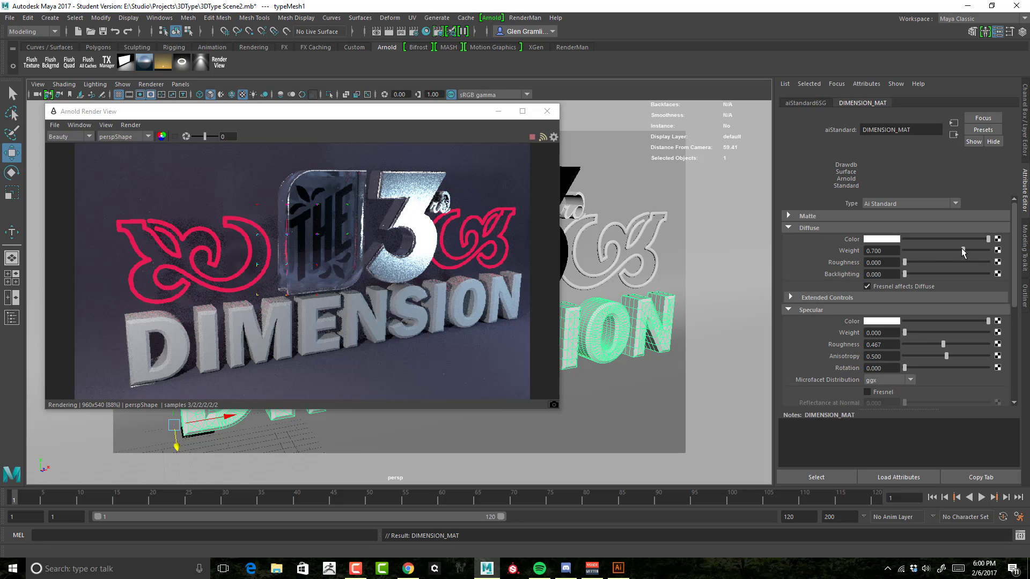
# Step: Set DIMENSION_MAT's diffuse weight to 0 and its refraction weight to 1
pyautogui.moveTo(914, 250); pyautogui.dragTo(897, 250)
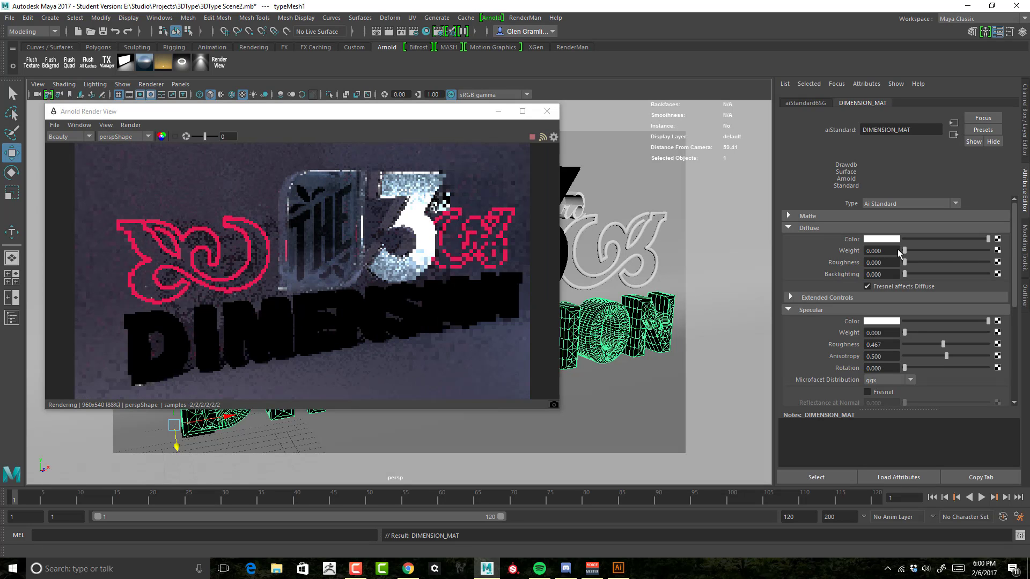
pyautogui.scroll(-5, 1010, 252)
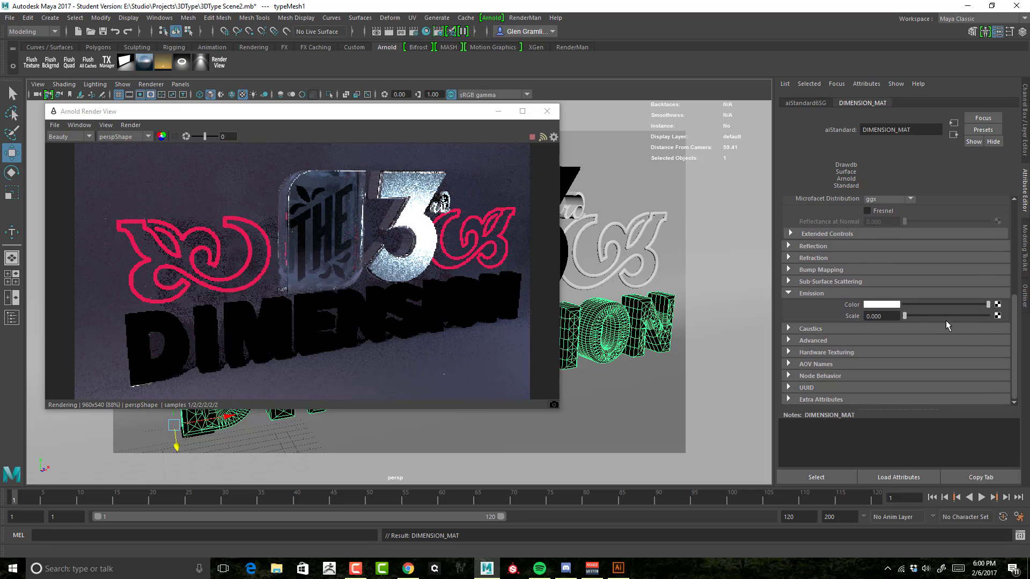
pyautogui.click(810, 259)
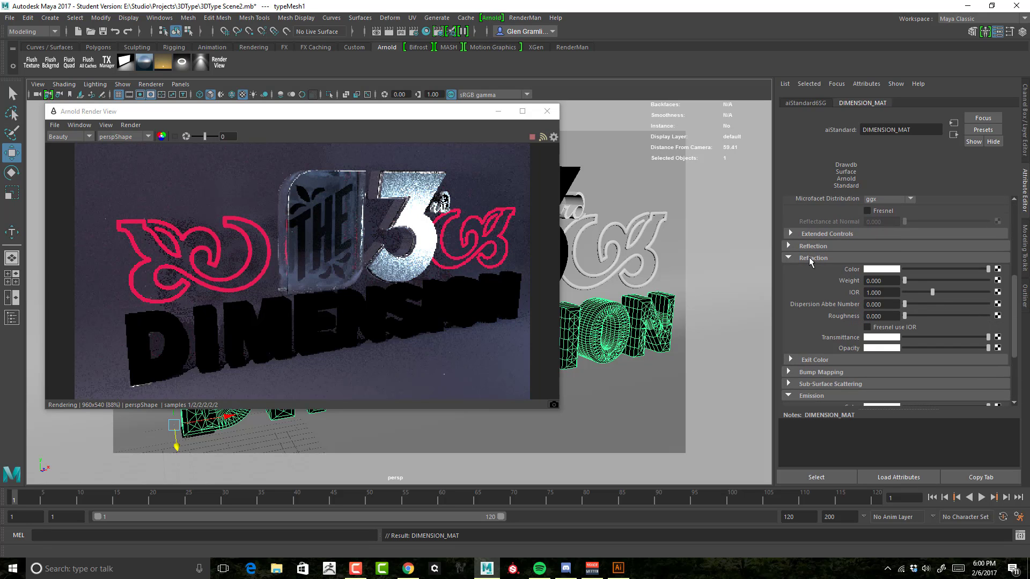
pyautogui.moveTo(906, 279); pyautogui.dragTo(990, 281)
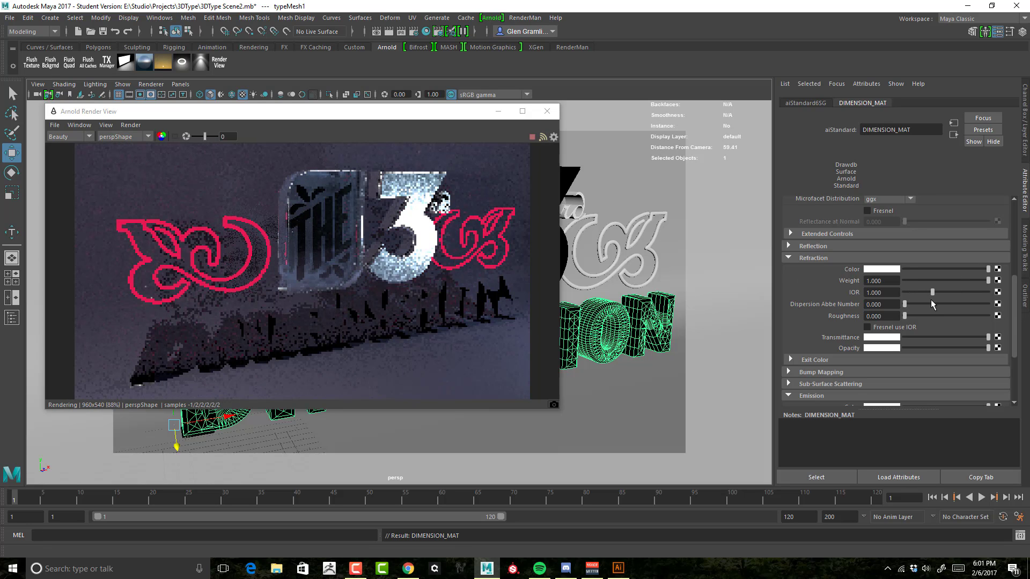
# Step: Try DIMENSION_MAT with the refraction roughness at 1 and a dark green refraction color
pyautogui.moveTo(906, 315); pyautogui.dragTo(989, 315)
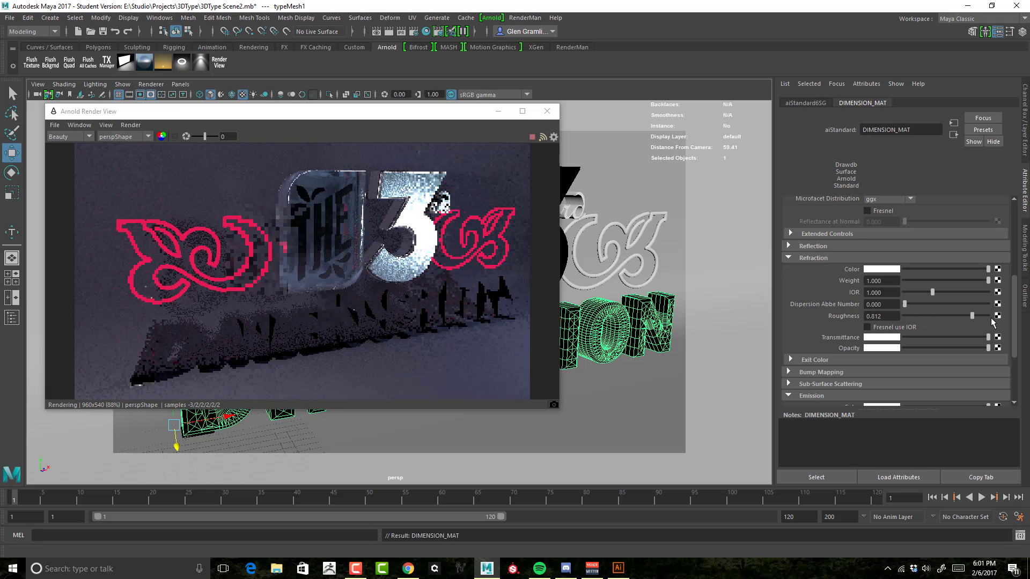
pyautogui.click(878, 270)
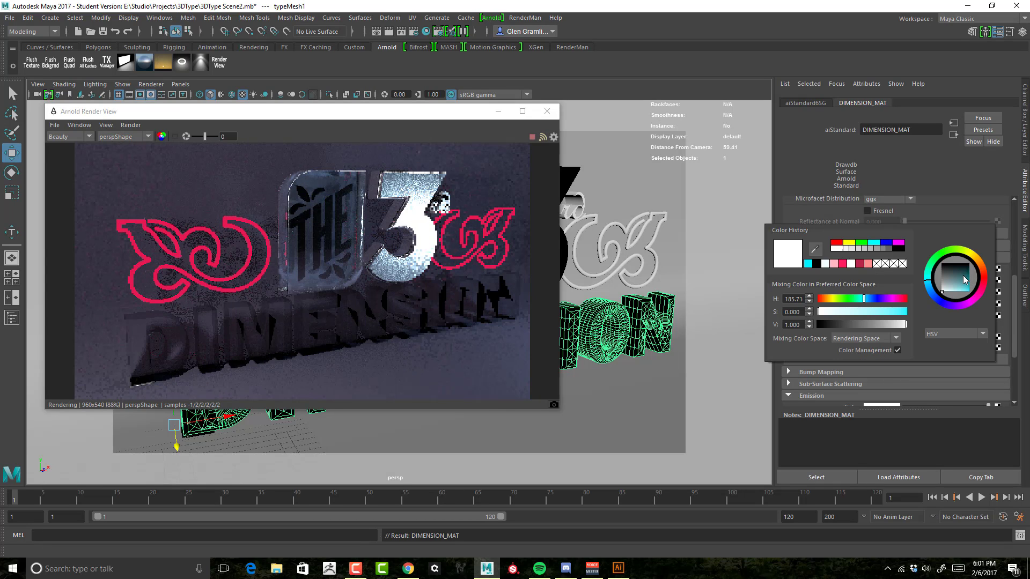
pyautogui.moveTo(954, 274)
pyautogui.mouseDown()
pyautogui.moveTo(964, 279)
pyautogui.moveTo(951, 270)
pyautogui.mouseUp()
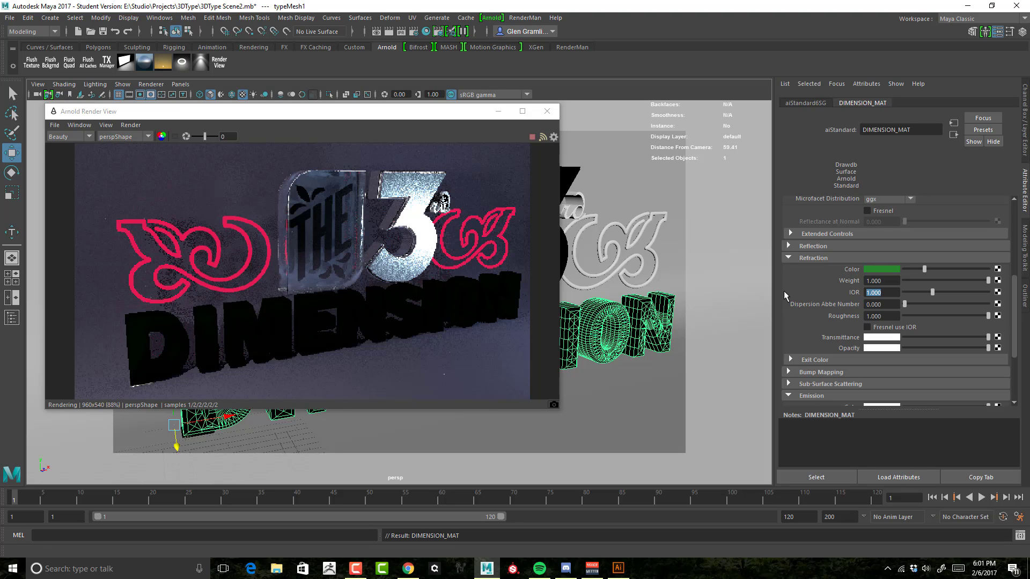
# Step: Set DIMENSION_MAT's refraction IOR to 1.5, after trying 1.2, and its refraction roughness to about 0.162
pyautogui.write('1.2')
pyautogui.press('Return')
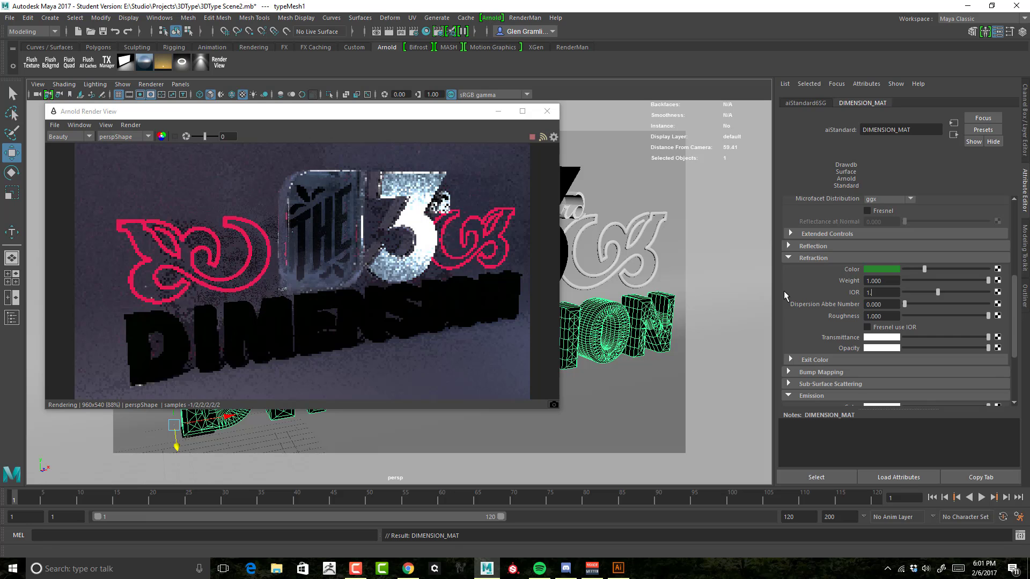
pyautogui.write('1.5')
pyautogui.press('Return')
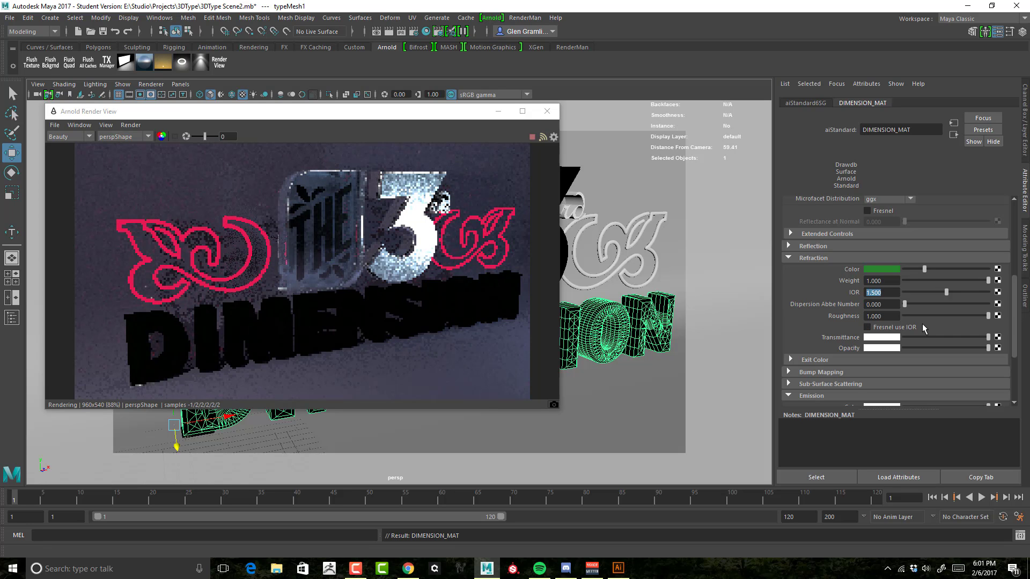
pyautogui.click(969, 315)
pyautogui.moveTo(968, 315); pyautogui.dragTo(918, 319)
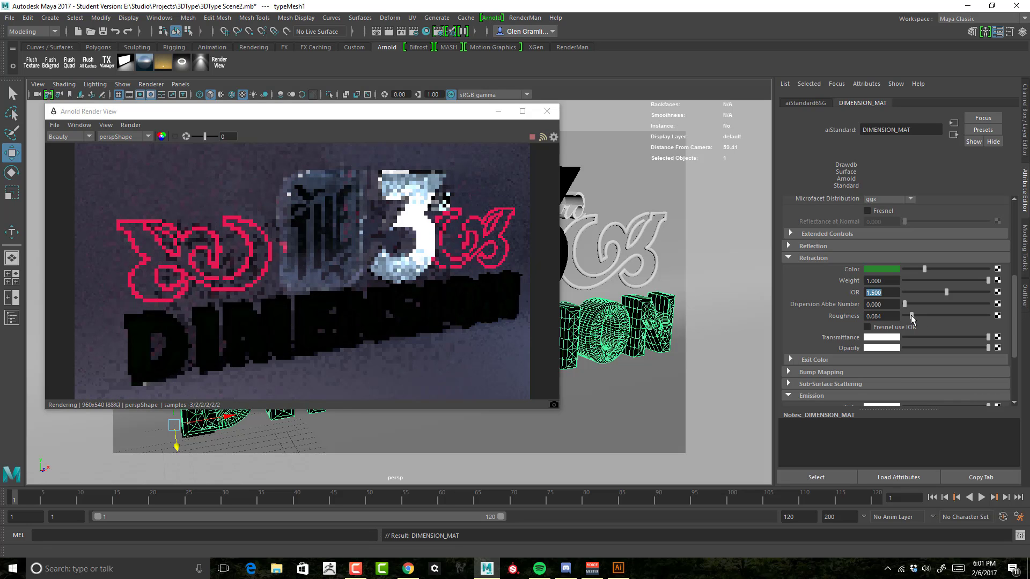
pyautogui.scroll(8, 900, 309)
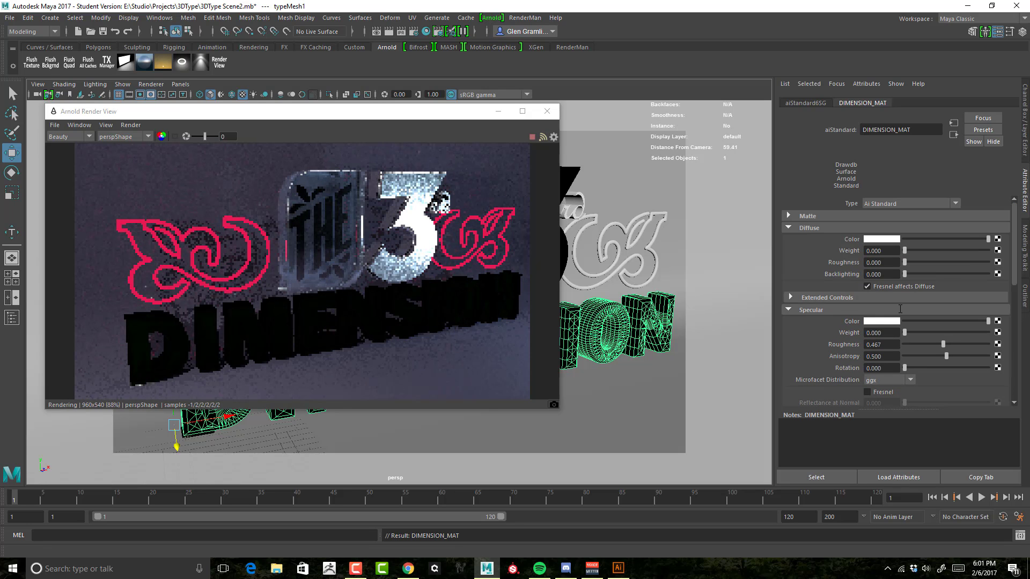
pyautogui.scroll(-8, 899, 309)
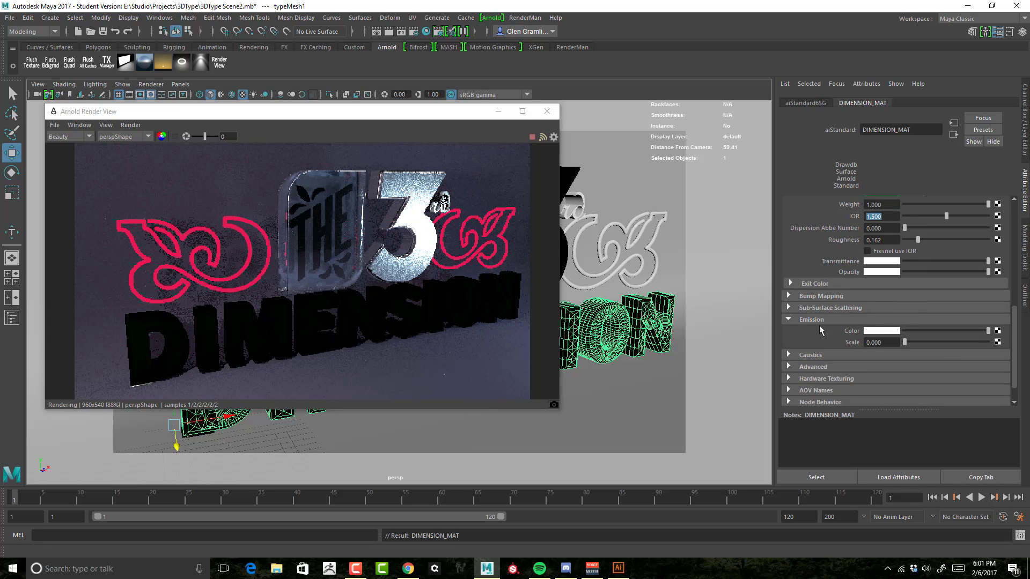
# Step: View the lettering from a lower, more frontal angle, brighten DIMENSION_MAT's green refraction color fully and reset that color to white
pyautogui.keyDown('alt'); pyautogui.moveTo(622, 376); pyautogui.dragTo(632, 356); pyautogui.keyUp('alt')
pyautogui.scroll(5, 846, 329)
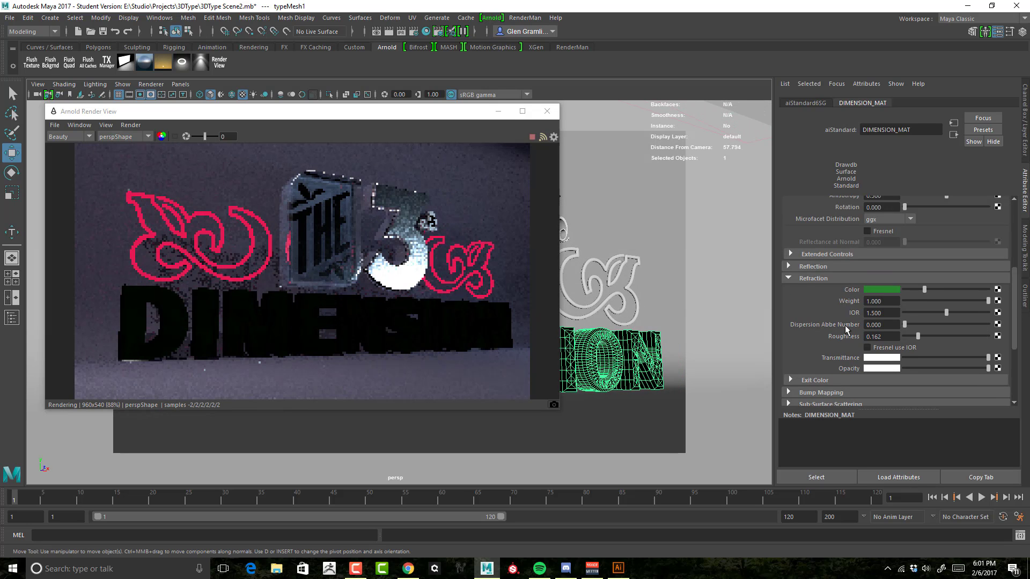
pyautogui.scroll(-2, 845, 329)
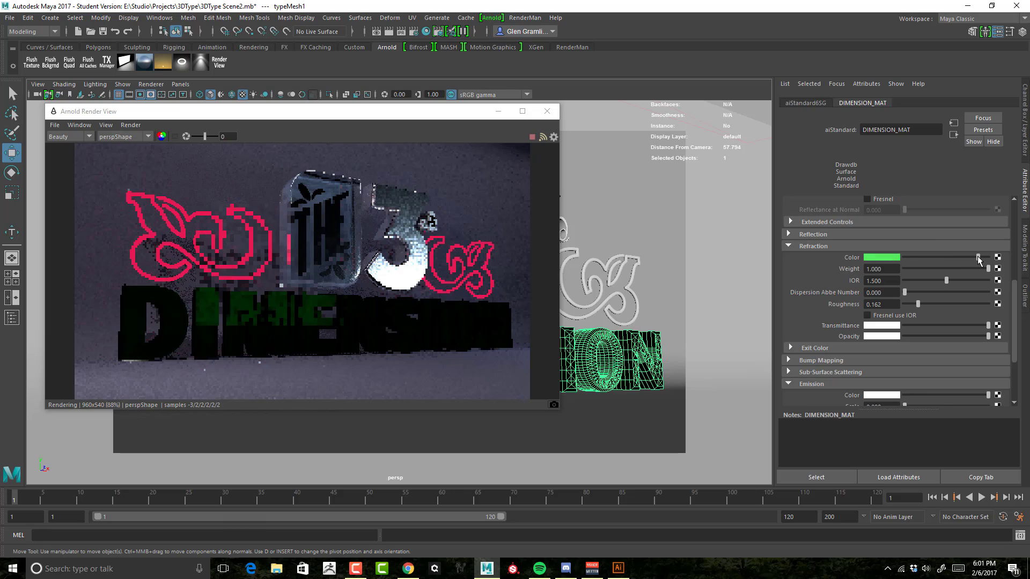
pyautogui.moveTo(924, 258); pyautogui.dragTo(987, 257)
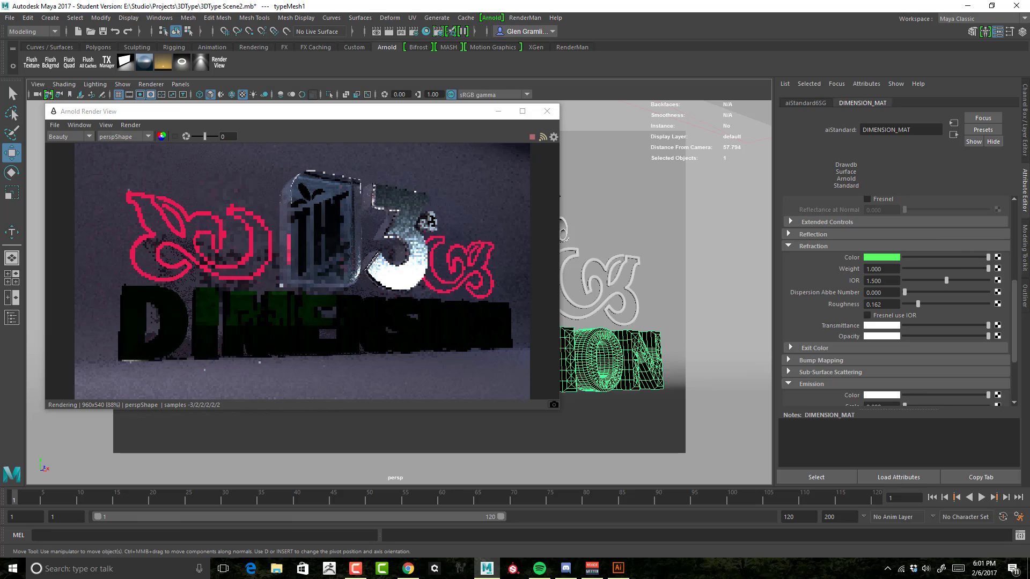
pyautogui.click(882, 258)
pyautogui.moveTo(845, 301); pyautogui.dragTo(787, 310)
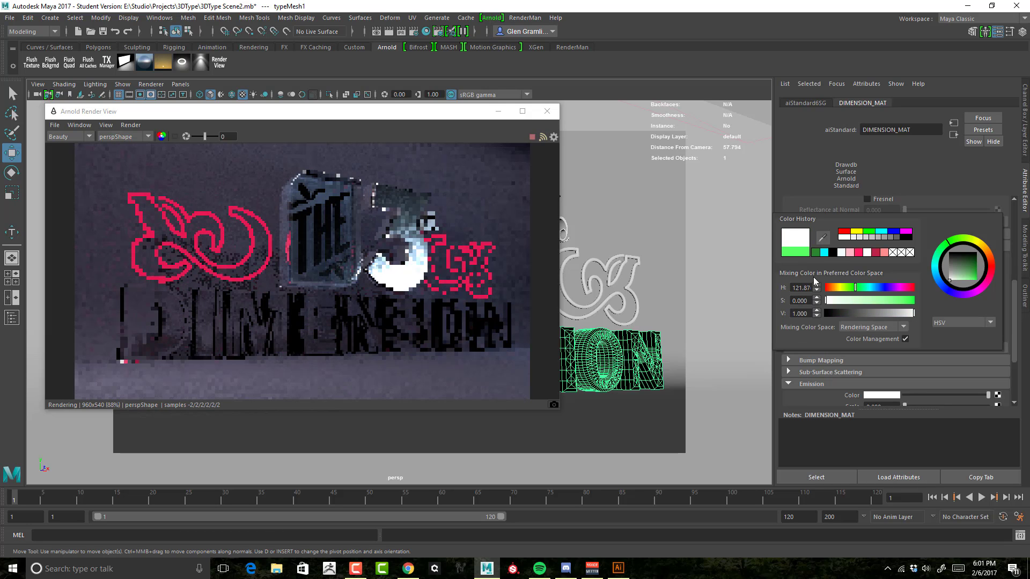
# Step: Give DIMENSION_MAT a light green refraction transmittance and set its dispersion Abbe number to 100
pyautogui.click(879, 326)
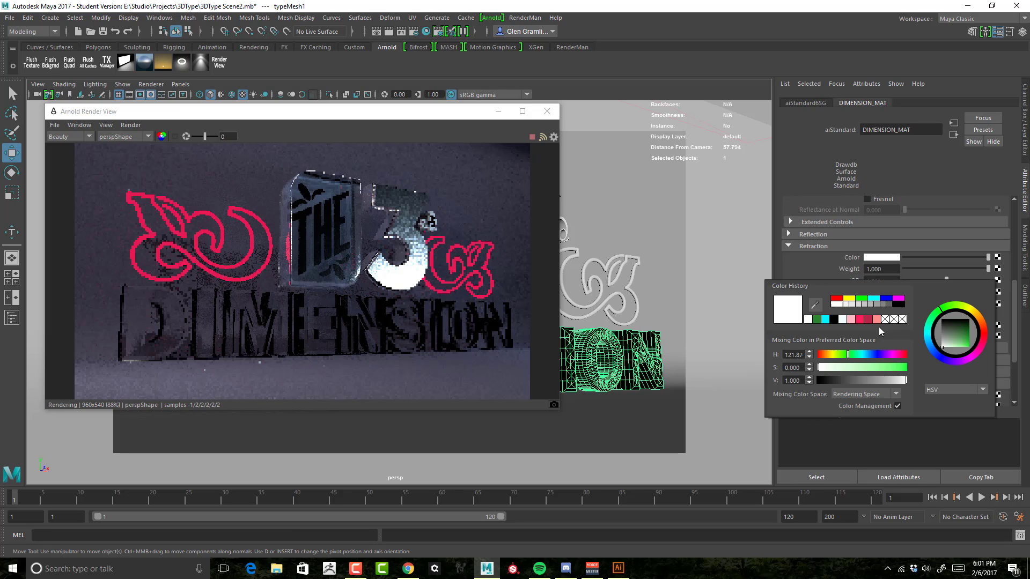
pyautogui.moveTo(964, 338); pyautogui.dragTo(964, 341)
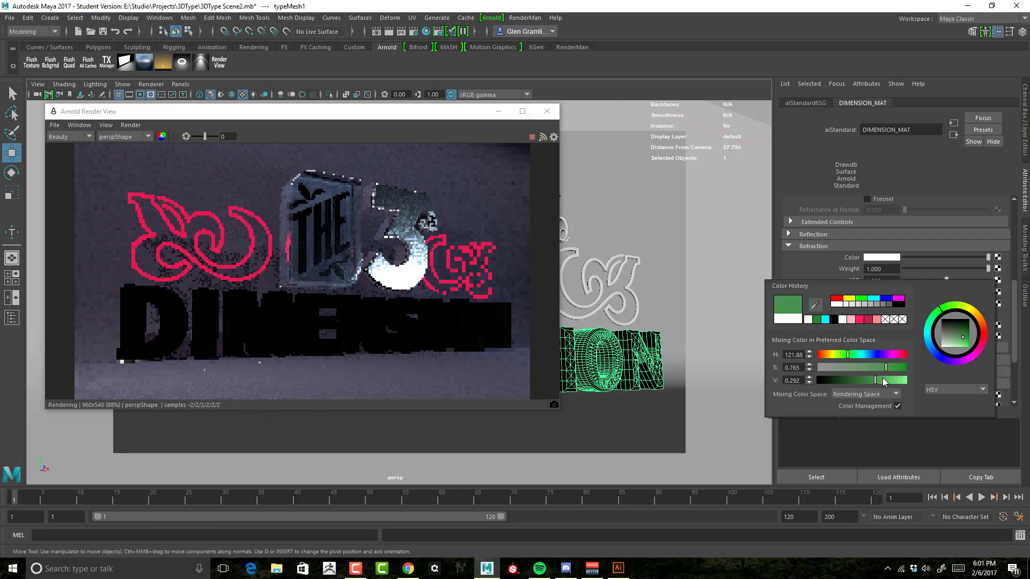
pyautogui.moveTo(875, 380); pyautogui.dragTo(895, 382)
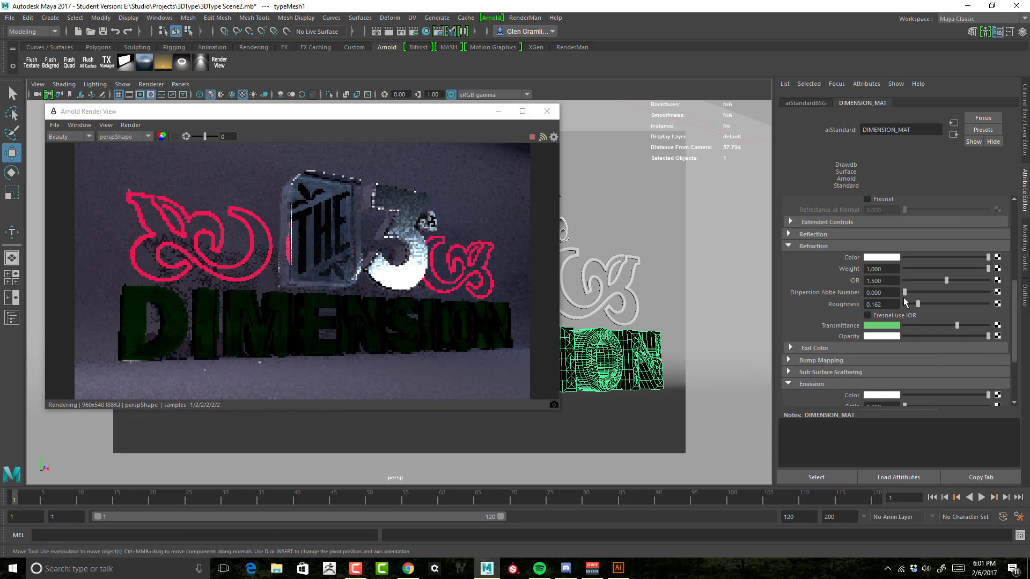
pyautogui.moveTo(905, 292); pyautogui.dragTo(992, 299)
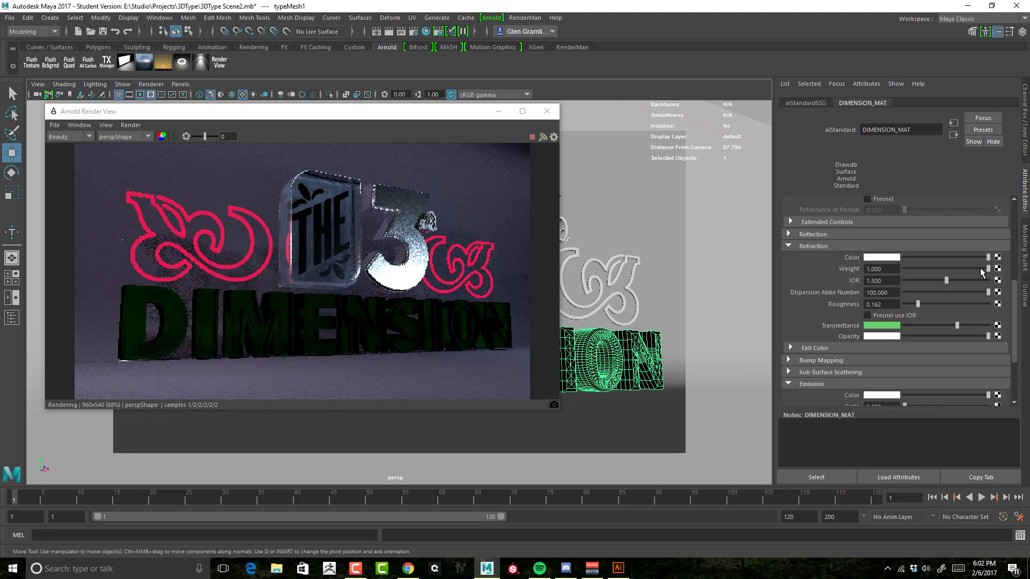
# Step: Set DIMENSION_MAT's refraction weight to 0 and its diffuse weight to 1
pyautogui.moveTo(980, 268); pyautogui.dragTo(966, 268)
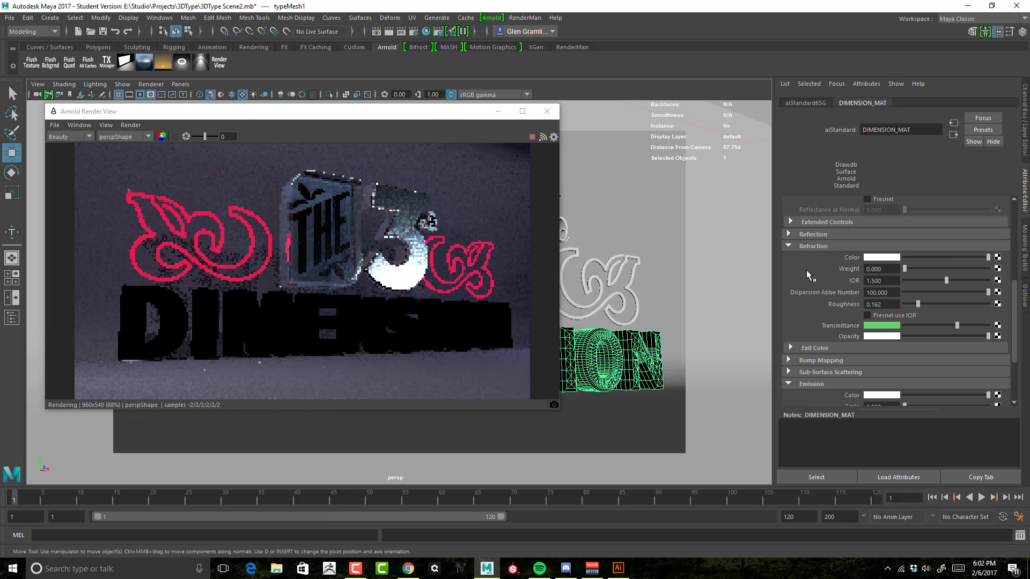
pyautogui.scroll(5, 806, 269)
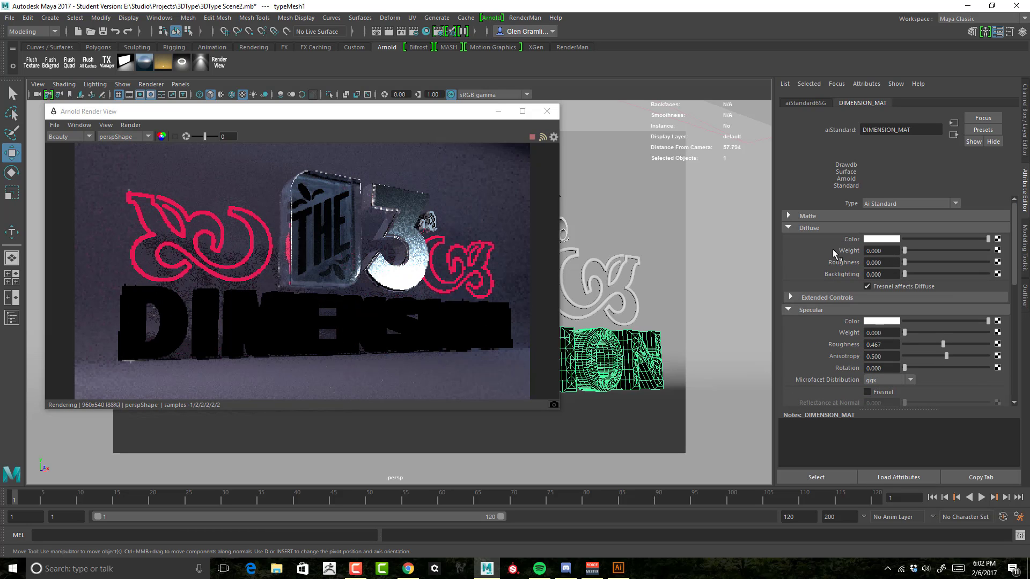
pyautogui.moveTo(904, 251); pyautogui.dragTo(1016, 251)
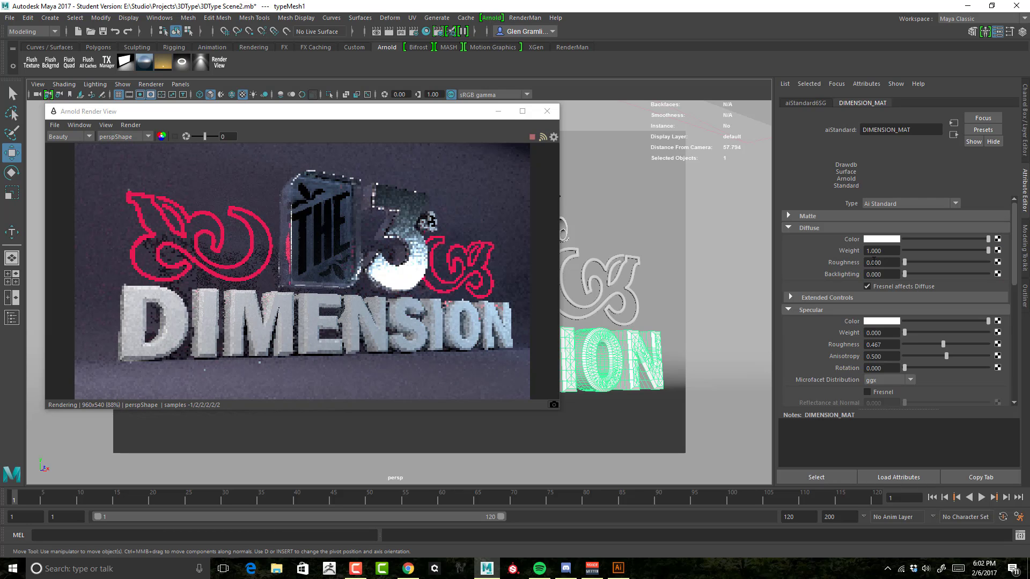
# Step: Change DIMENSION_MAT's diffuse color to a dark green with saturation about 0.922 and value about 0.193
pyautogui.click(879, 241)
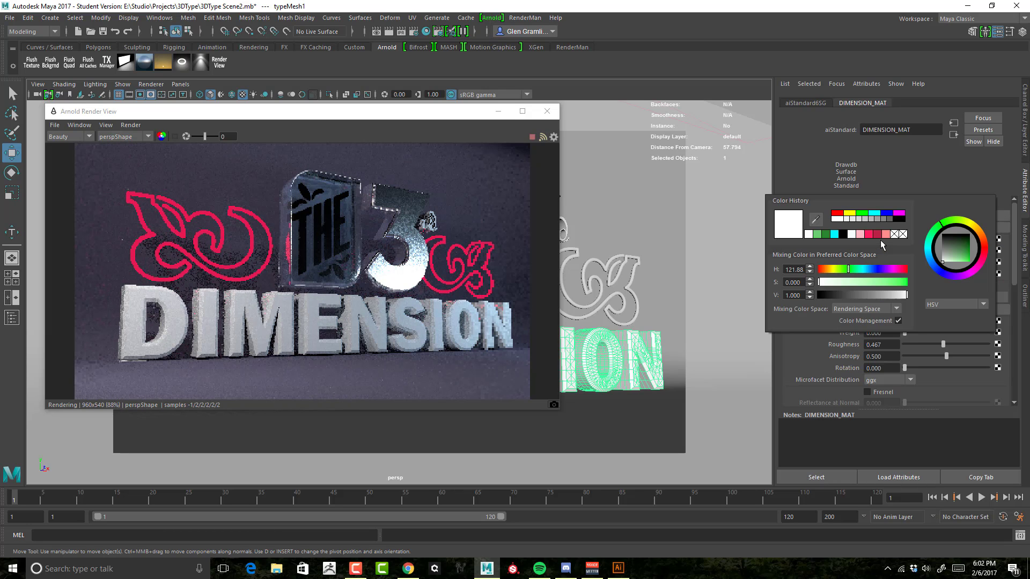
pyautogui.click(895, 286)
pyautogui.click(966, 251)
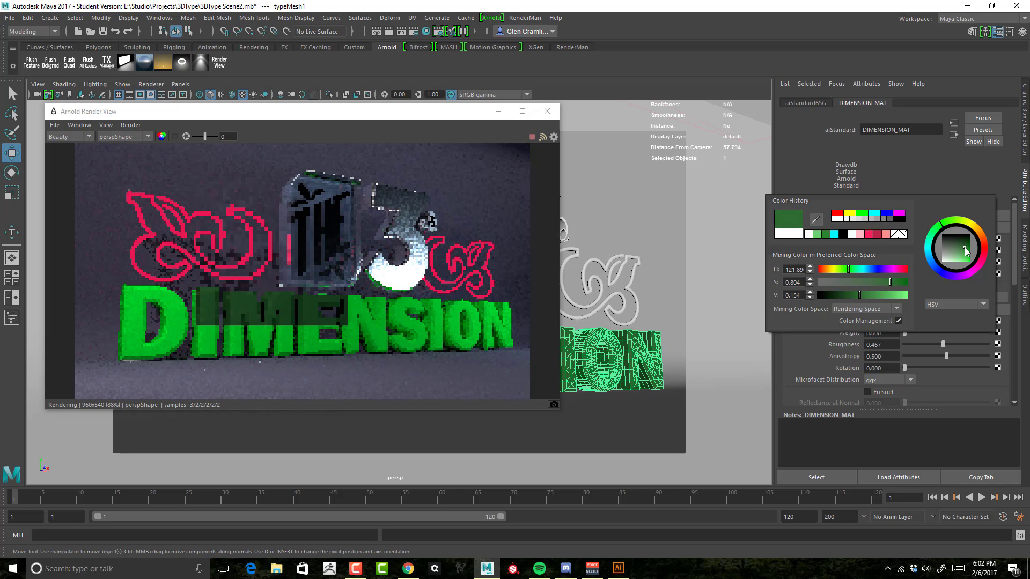
pyautogui.moveTo(964, 248); pyautogui.dragTo(968, 249)
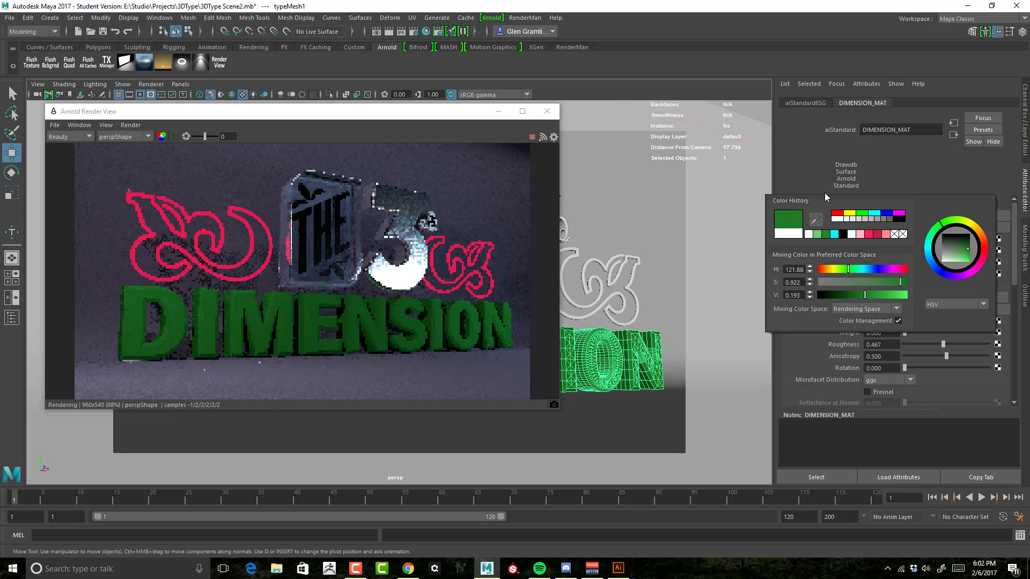
# Step: Set DIMENSION_MAT's specular weight to about 0.422, specular roughness to about 0.11 and reflection weight to about 0.227
pyautogui.scroll(-2, 834, 308)
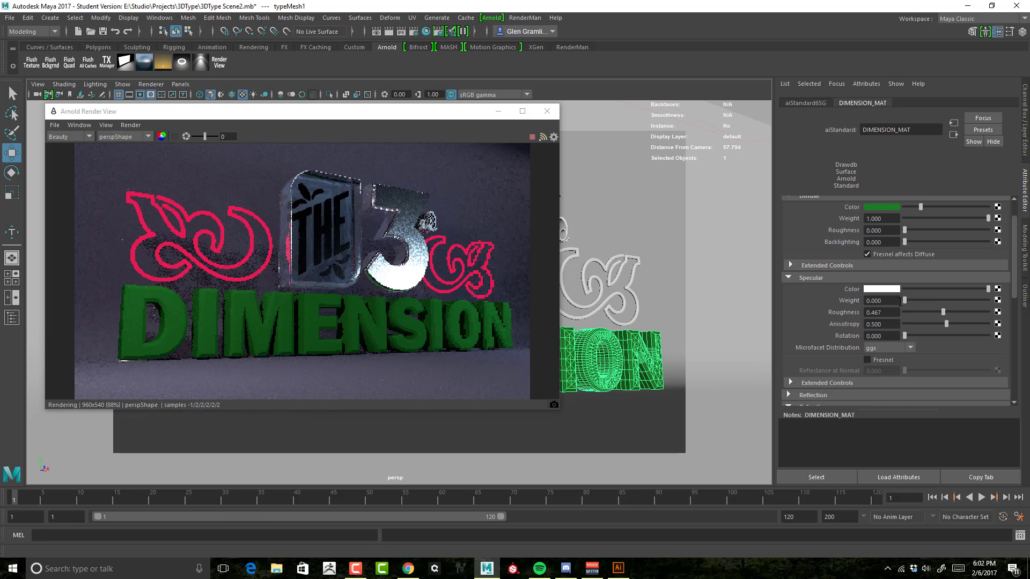
pyautogui.moveTo(904, 300)
pyautogui.mouseDown()
pyautogui.moveTo(936, 298)
pyautogui.moveTo(906, 313)
pyautogui.moveTo(939, 301)
pyautogui.moveTo(913, 313)
pyautogui.mouseUp()
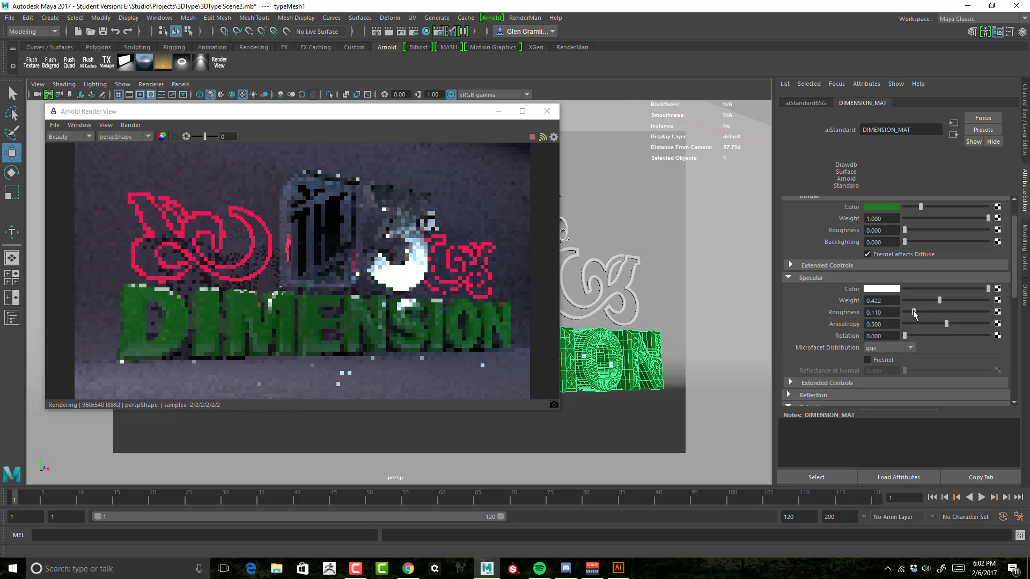
pyautogui.scroll(-5, 845, 337)
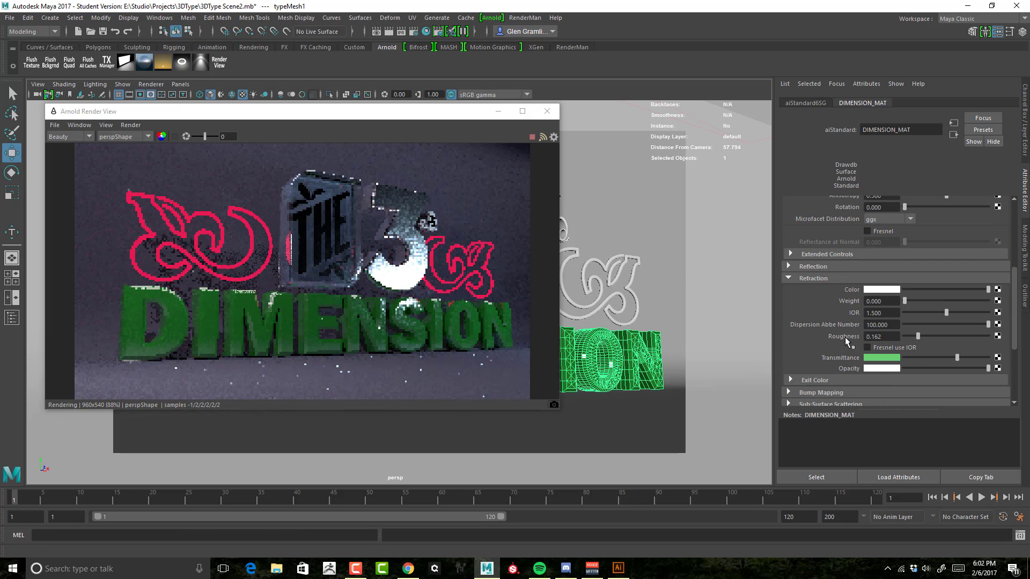
pyautogui.click(813, 267)
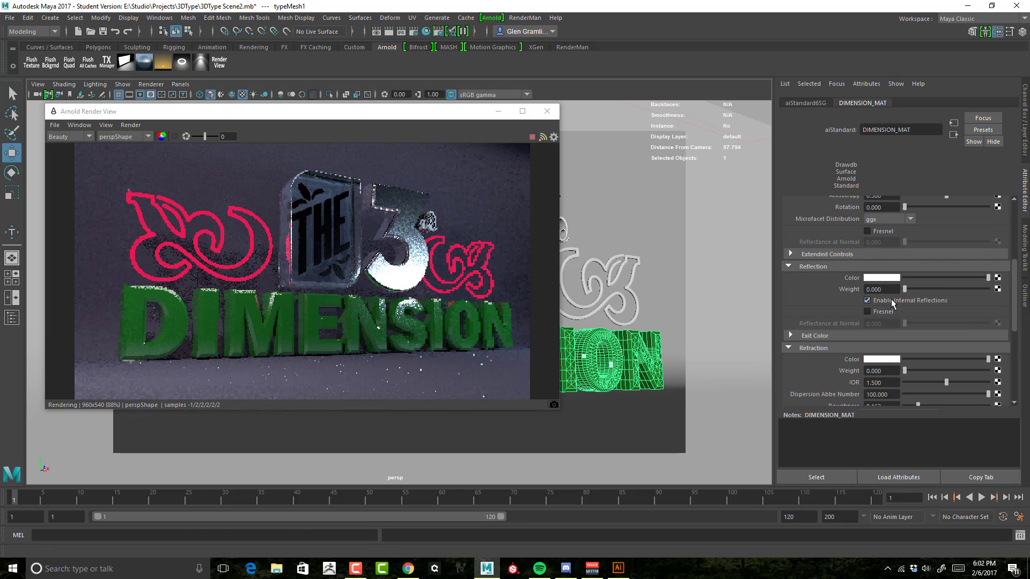
pyautogui.click(929, 288)
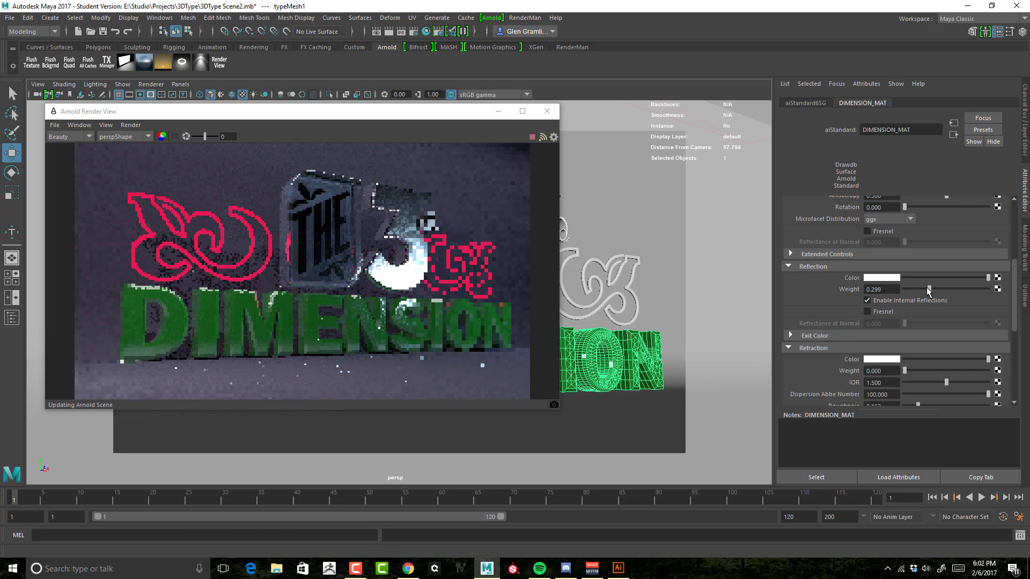
pyautogui.moveTo(929, 289); pyautogui.dragTo(923, 288)
# Step: Set DIMENSION_MAT's sub-surface scattering weight to about 0.506
pyautogui.scroll(-3, 812, 301)
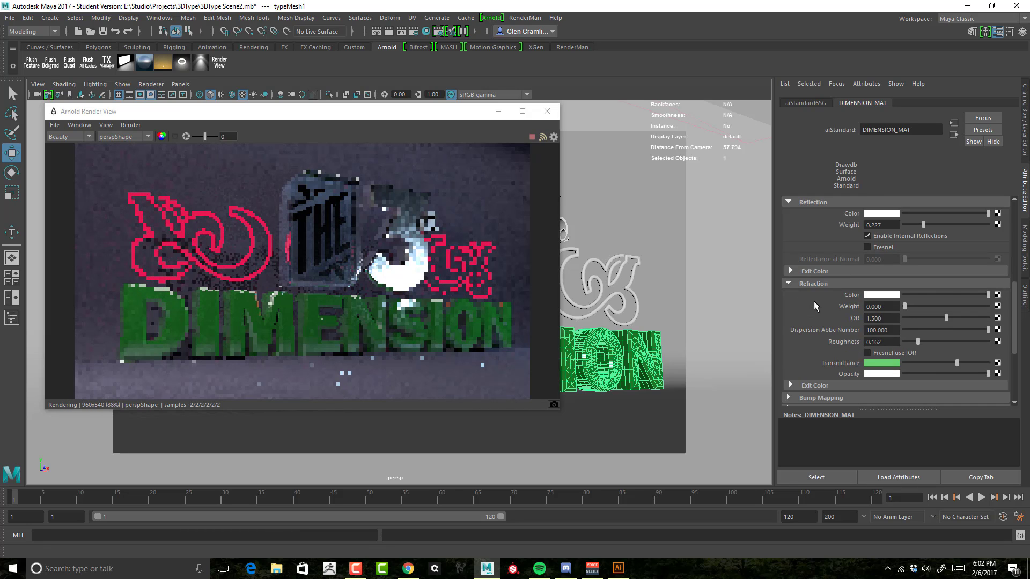
pyautogui.scroll(-6, 813, 300)
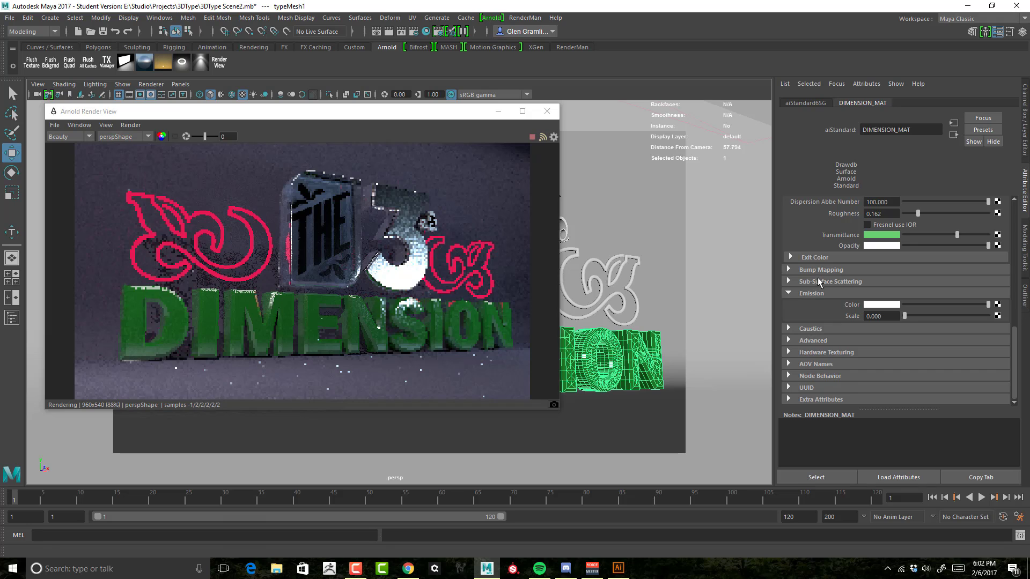
pyautogui.click(817, 280)
pyautogui.click(958, 302)
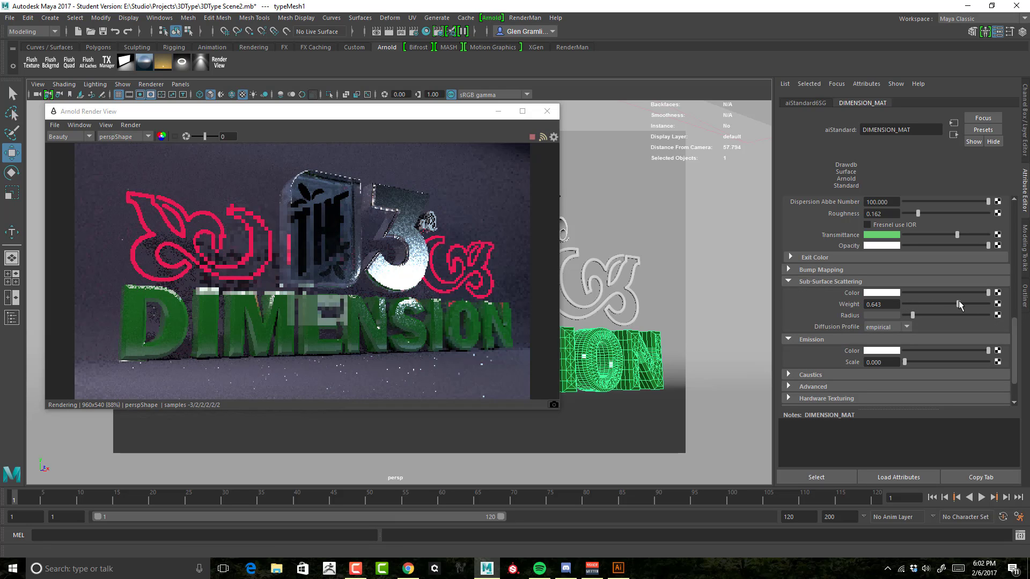
pyautogui.moveTo(959, 303); pyautogui.dragTo(945, 303)
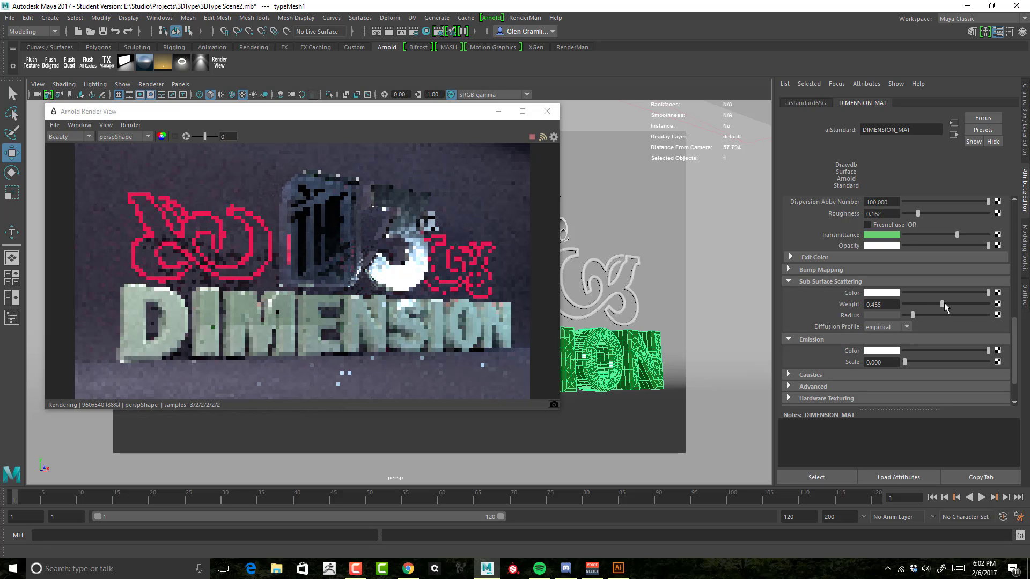
# Step: Change DIMENSION_MAT's sub-surface scattering color to bright green and raise the scattering radius to a light grey
pyautogui.click(881, 293)
pyautogui.moveTo(867, 336); pyautogui.dragTo(910, 336)
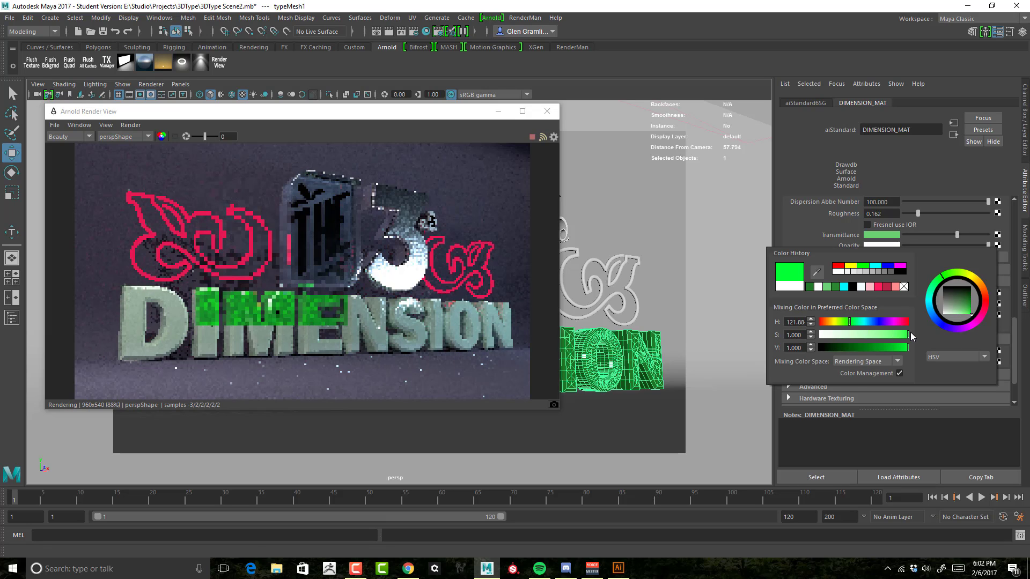
pyautogui.click(966, 308)
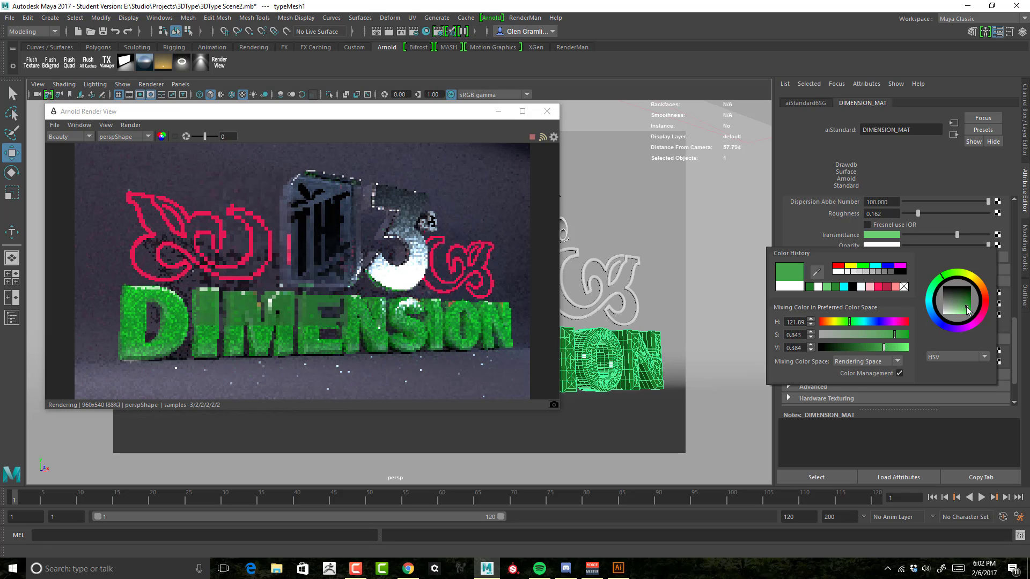
pyautogui.click(963, 309)
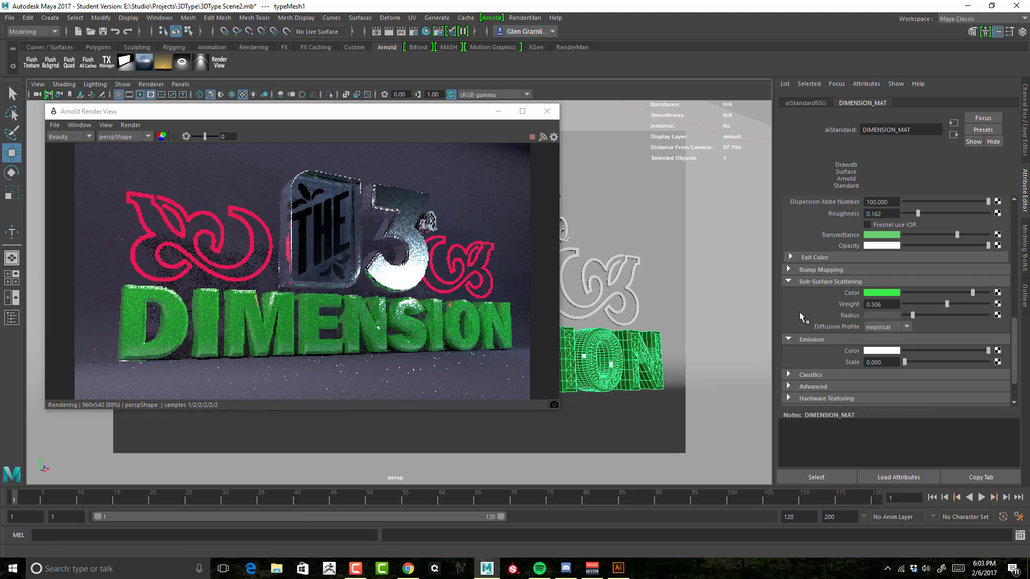
pyautogui.moveTo(913, 315); pyautogui.dragTo(941, 314)
pyautogui.moveTo(986, 317); pyautogui.dragTo(947, 315)
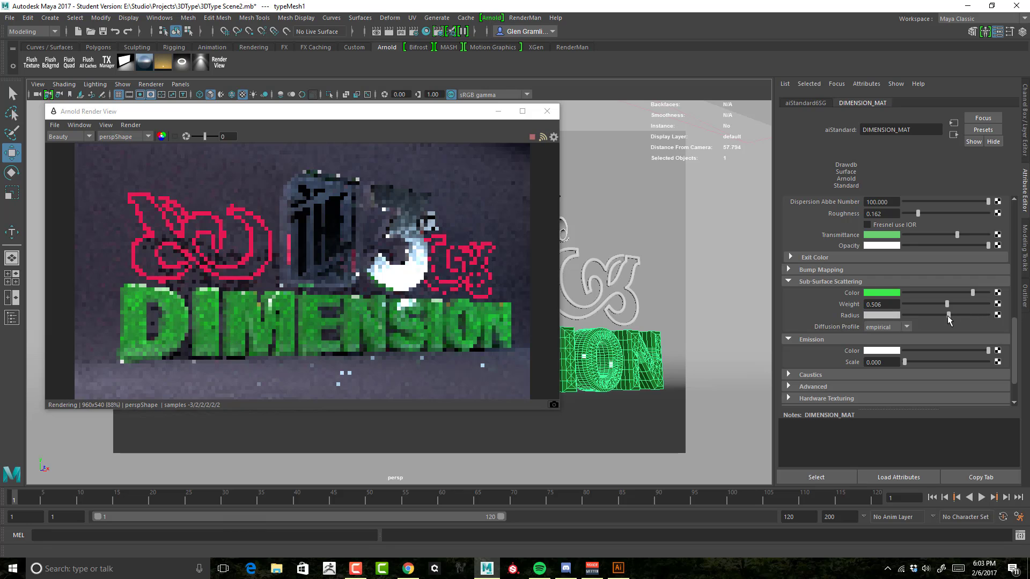
# Step: Switch the sub-surface scattering diffusion profile of DIMENSION_MAT to cubic
pyautogui.click(906, 327)
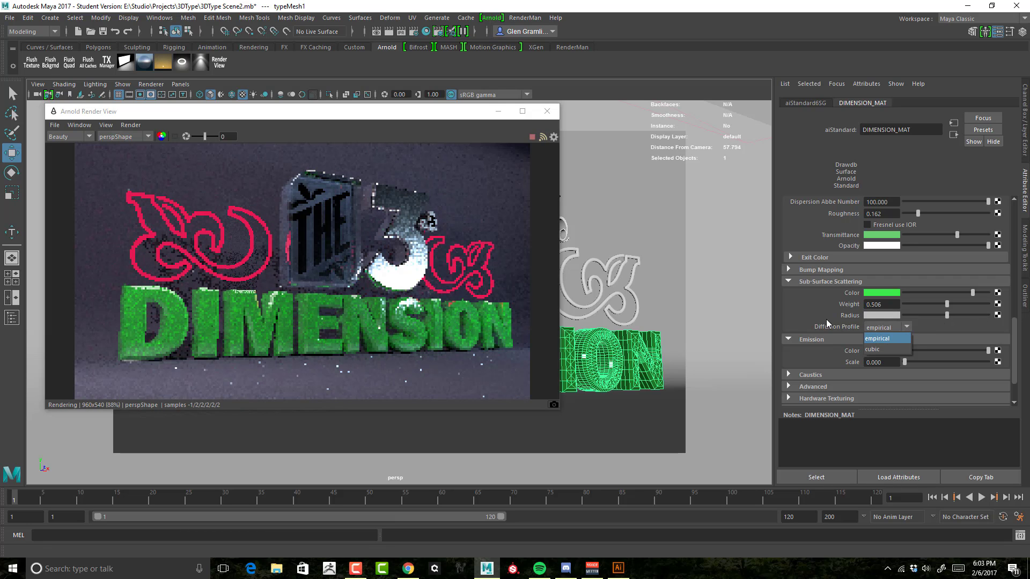
pyautogui.click(882, 349)
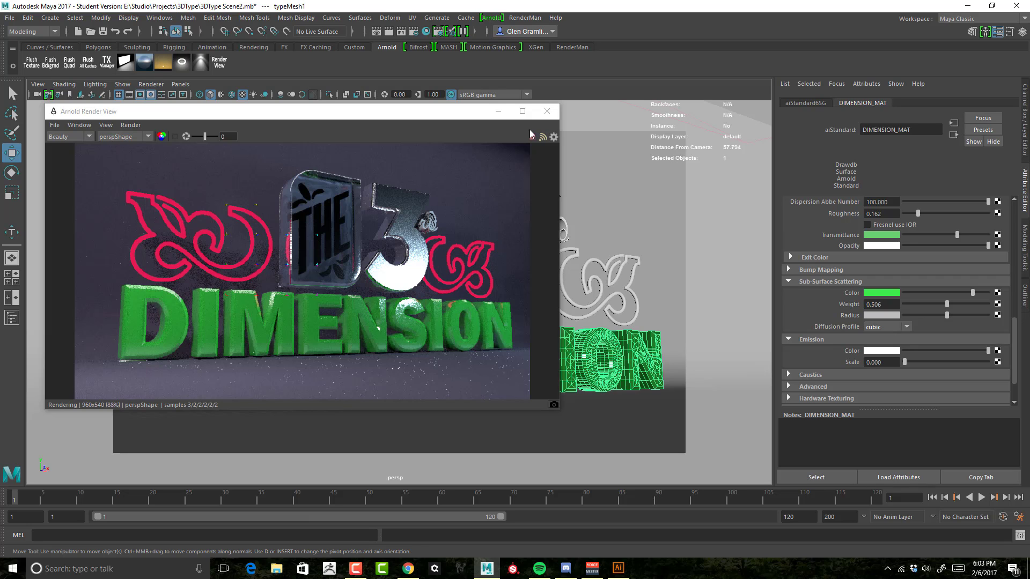
# Step: Select the block around THE, bring up its aiStandard5 material attributes and review the refraction settings
pyautogui.moveTo(444, 116); pyautogui.dragTo(452, 212)
pyautogui.click(437, 179)
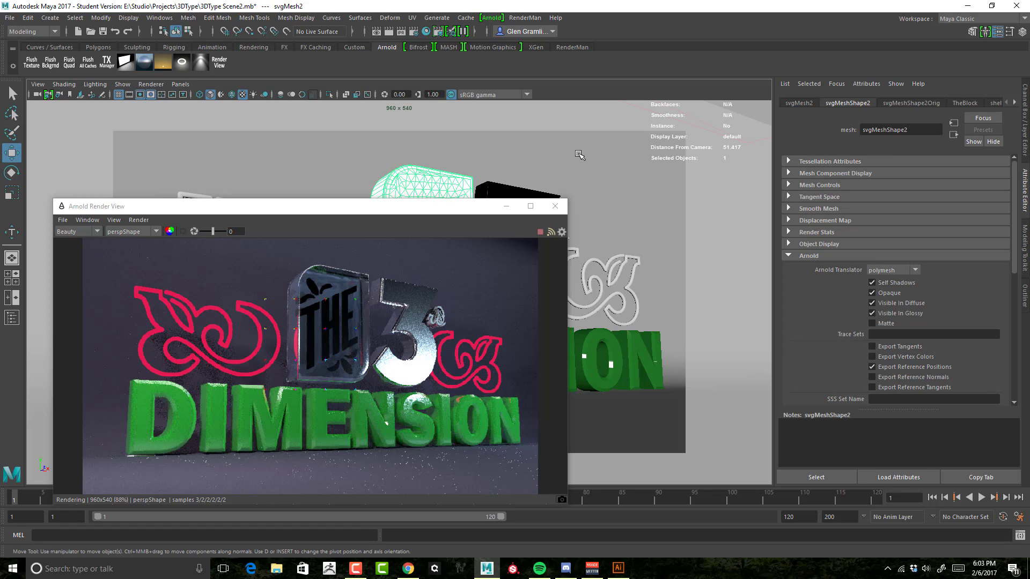
pyautogui.moveTo(444, 185); pyautogui.dragTo(470, 446, button='right')
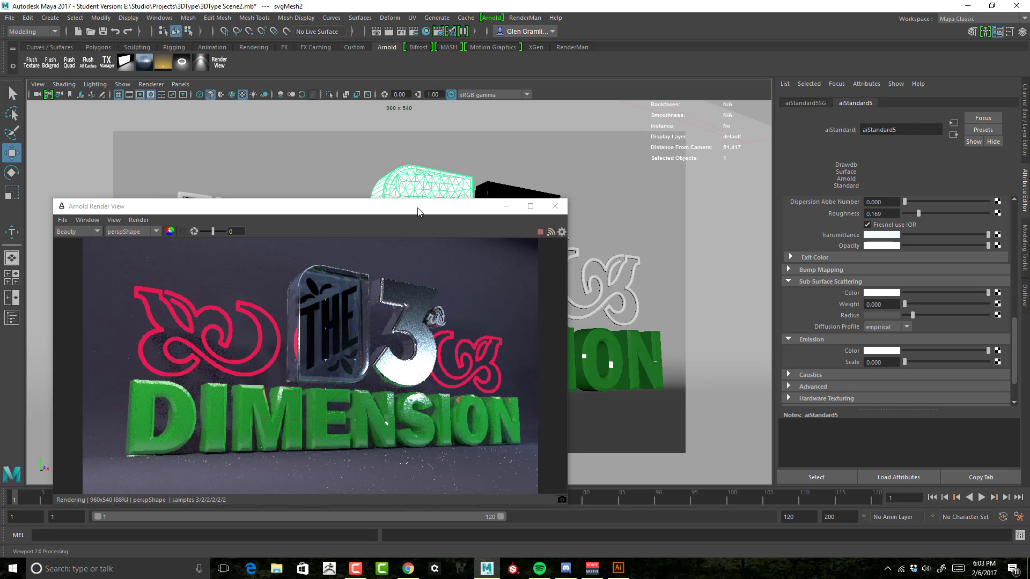
pyautogui.moveTo(418, 211); pyautogui.dragTo(325, 205)
pyautogui.scroll(2, 840, 296)
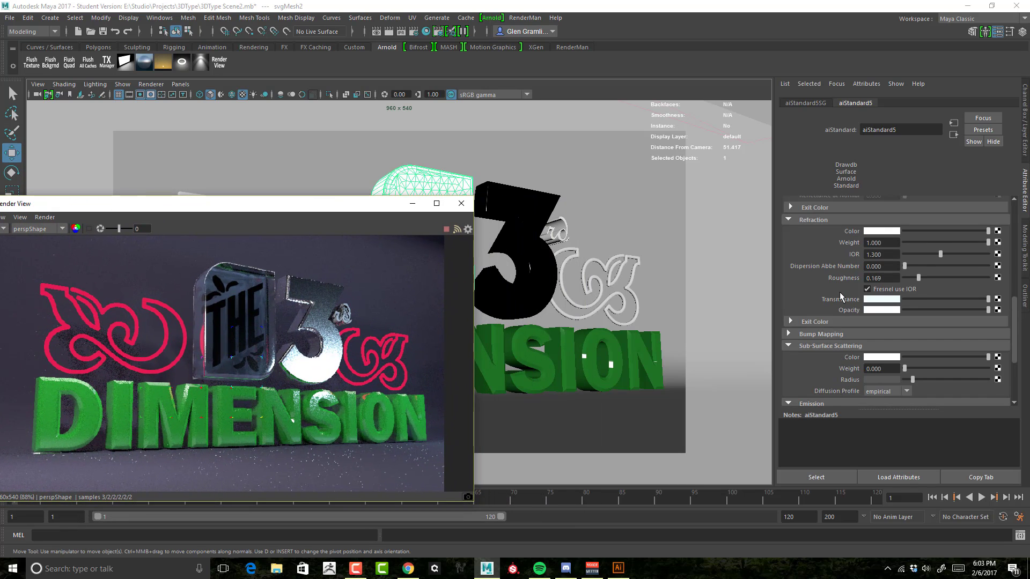
pyautogui.scroll(1, 840, 297)
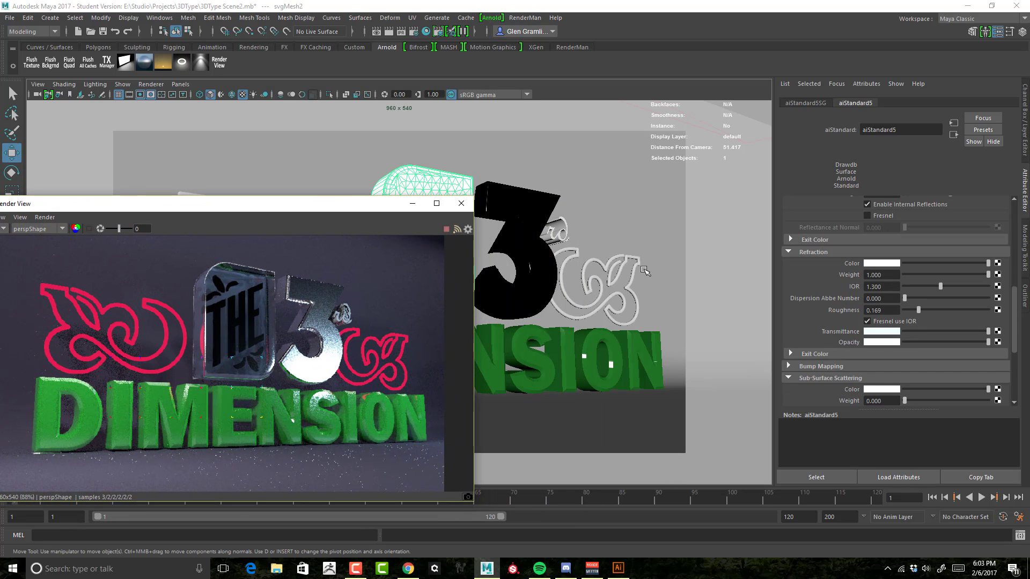
# Step: Turn off Opaque in the Arnold attributes of the glass block's mesh shape, svgMeshShape2
pyautogui.moveTo(341, 207); pyautogui.dragTo(259, 160)
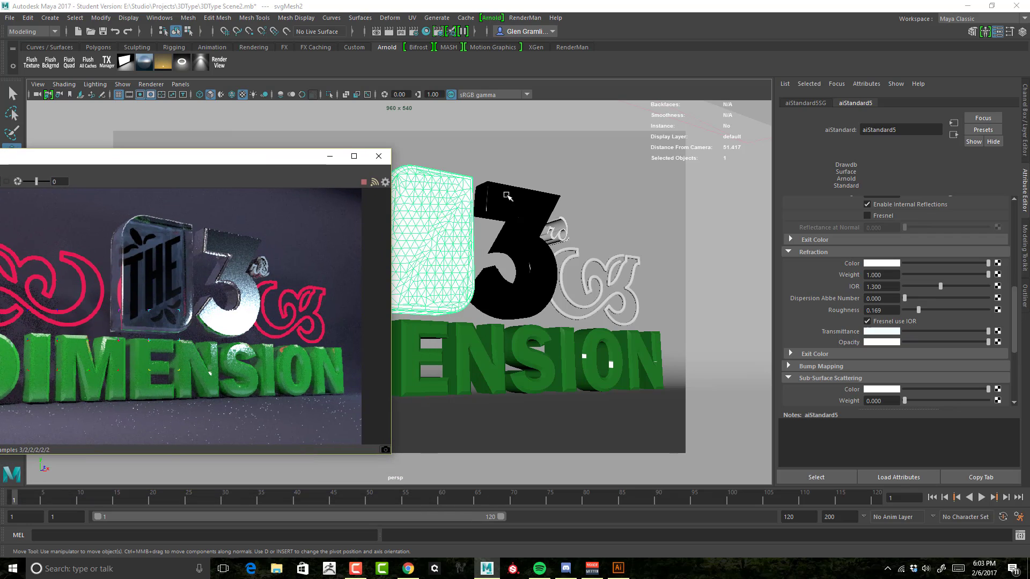
pyautogui.rightClick(436, 182)
pyautogui.click(436, 182)
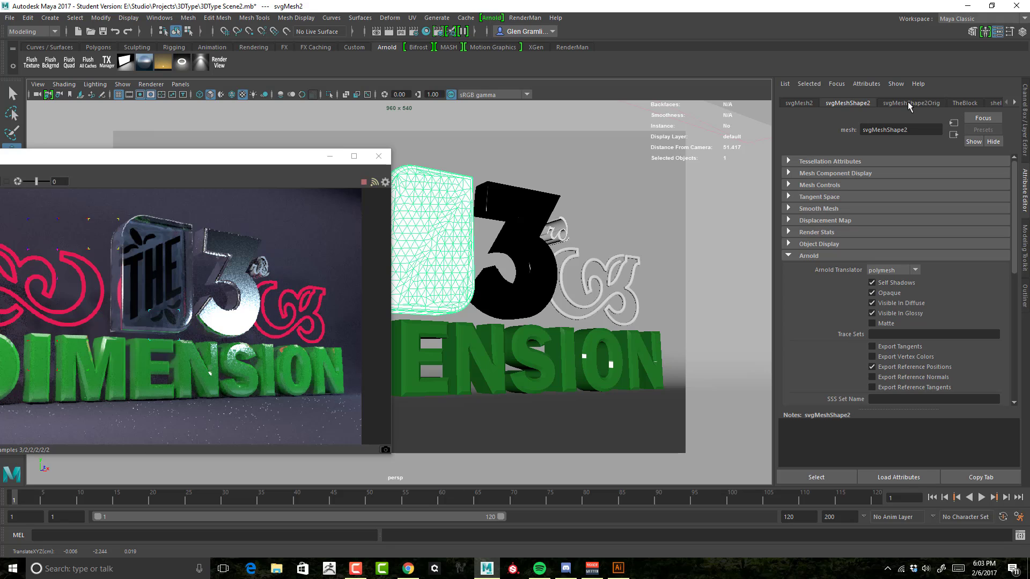
pyautogui.click(907, 103)
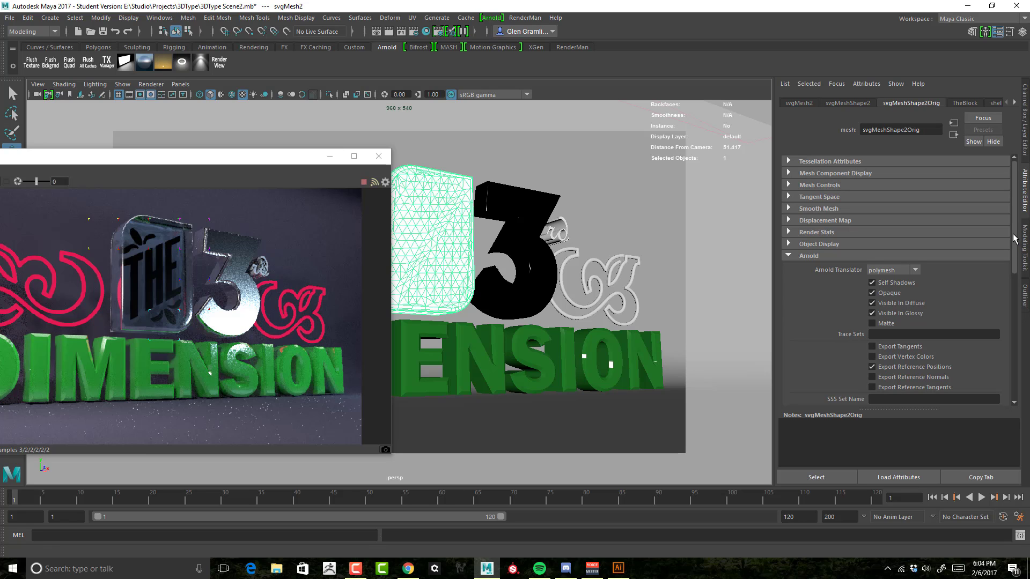
pyautogui.moveTo(1013, 239)
pyautogui.mouseDown()
pyautogui.moveTo(1019, 298)
pyautogui.moveTo(1022, 232)
pyautogui.mouseUp()
pyautogui.click(842, 102)
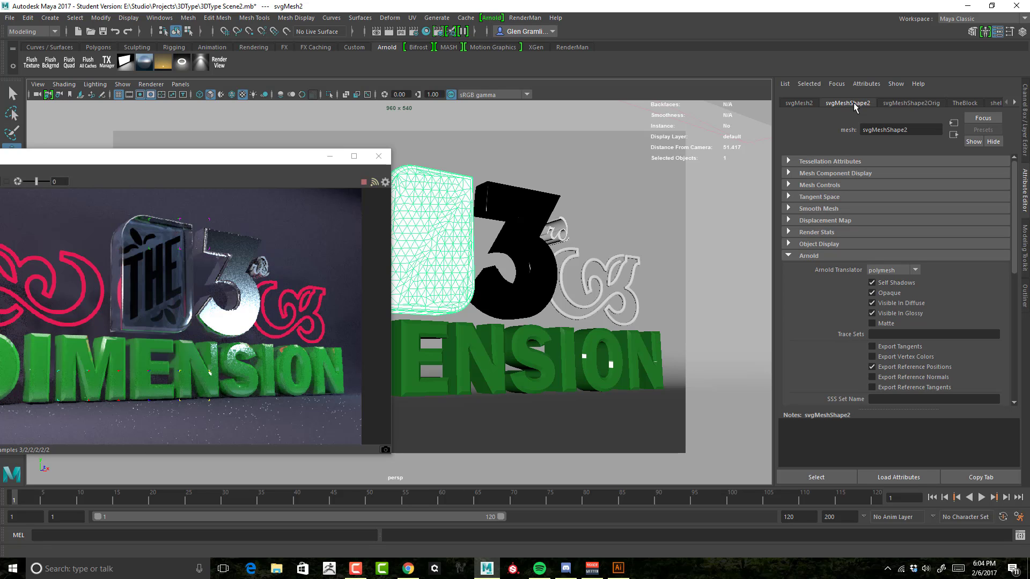
pyautogui.click(872, 293)
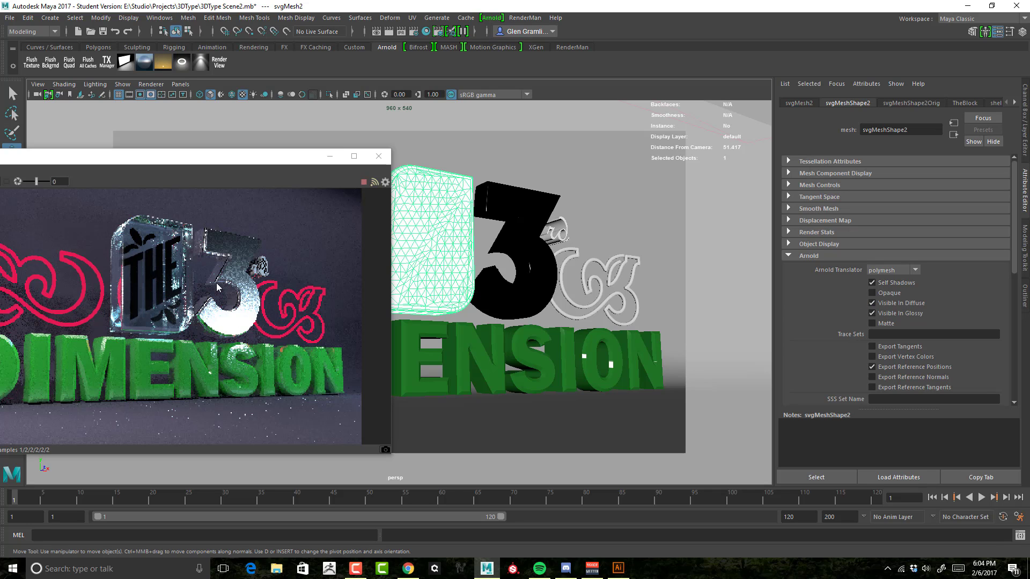
pyautogui.scroll(-3, 829, 297)
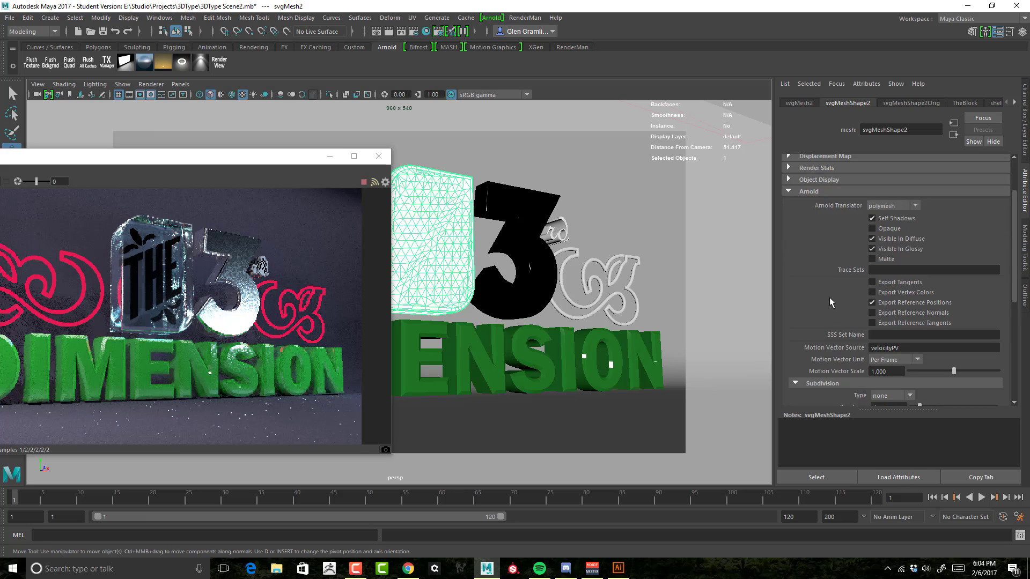
pyautogui.scroll(3, 829, 297)
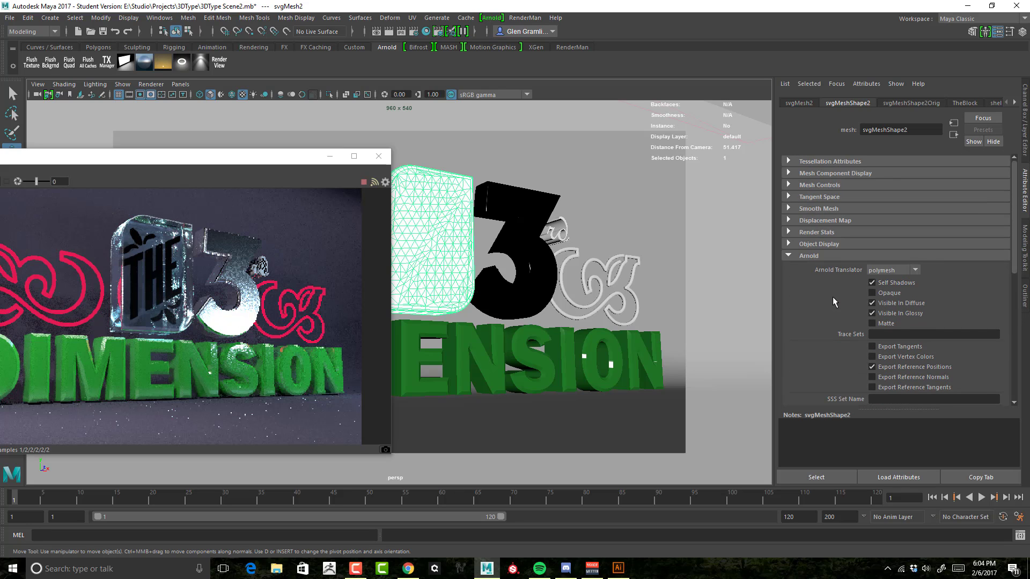
pyautogui.scroll(-8, 809, 297)
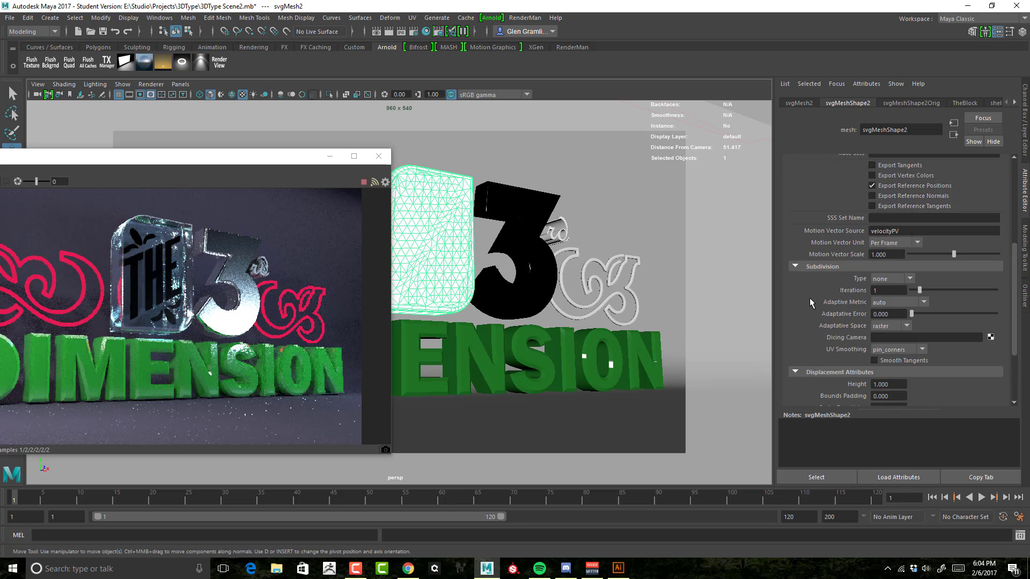
pyautogui.scroll(8, 809, 297)
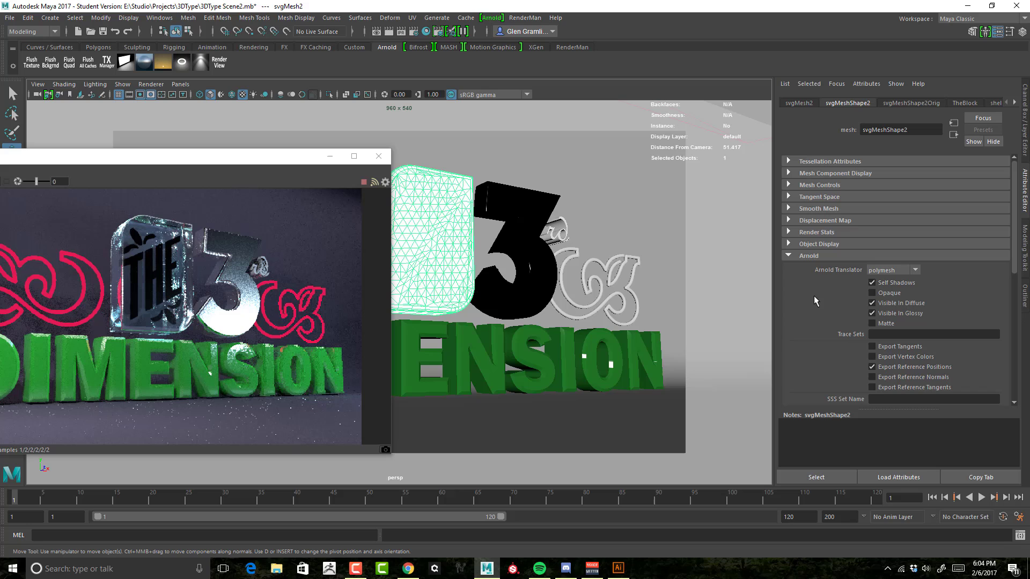
# Step: Open the glass block's aiStandard5 material and try the Use Environment option for its refraction exit color
pyautogui.rightClick(443, 211)
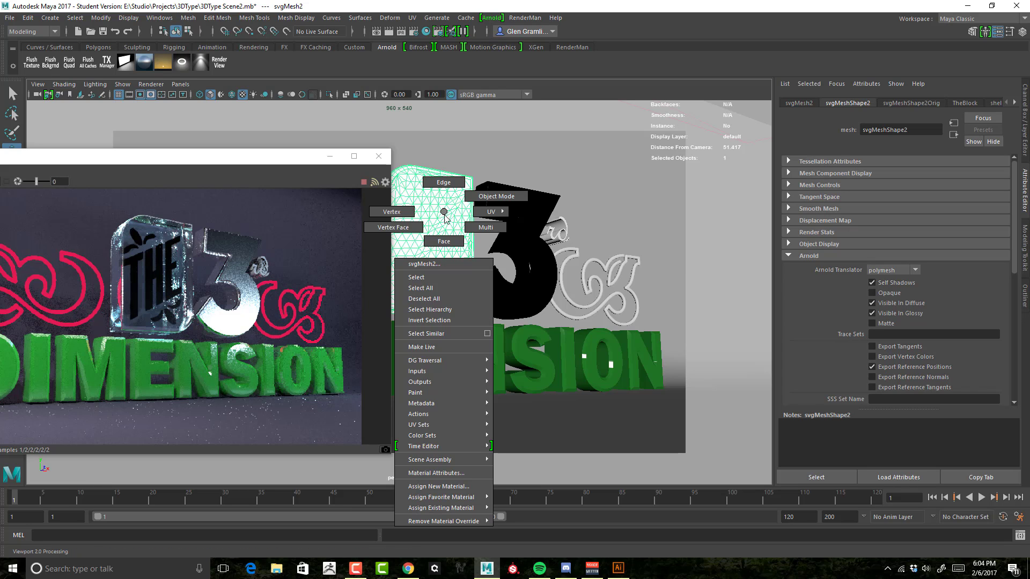
pyautogui.click(448, 473)
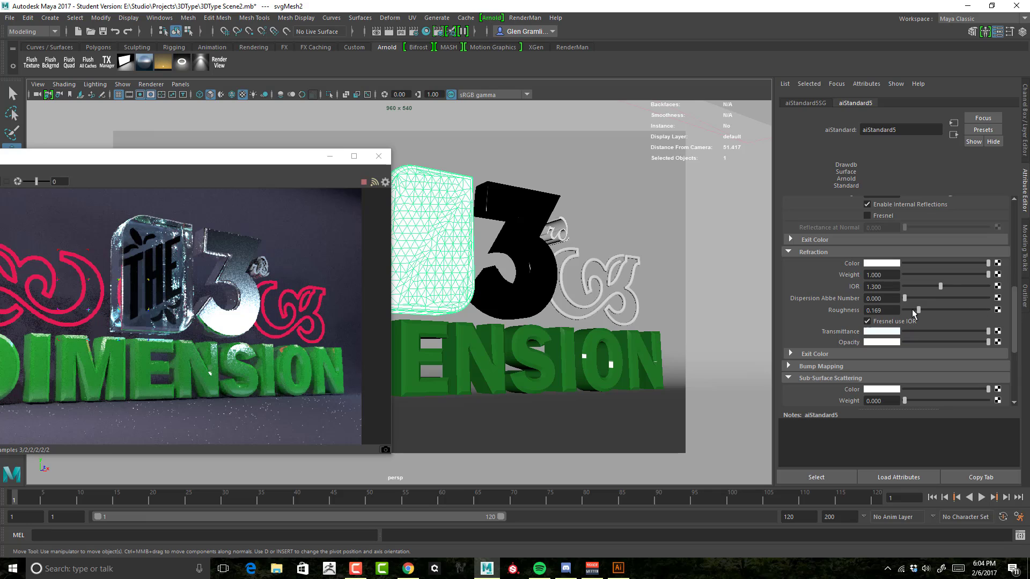
pyautogui.scroll(-2, 815, 296)
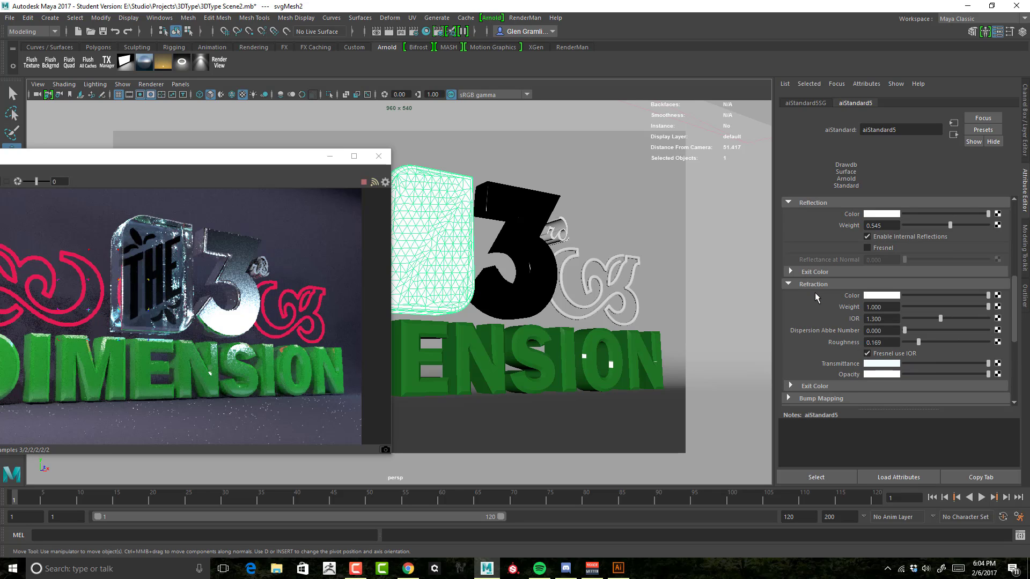
pyautogui.click(826, 323)
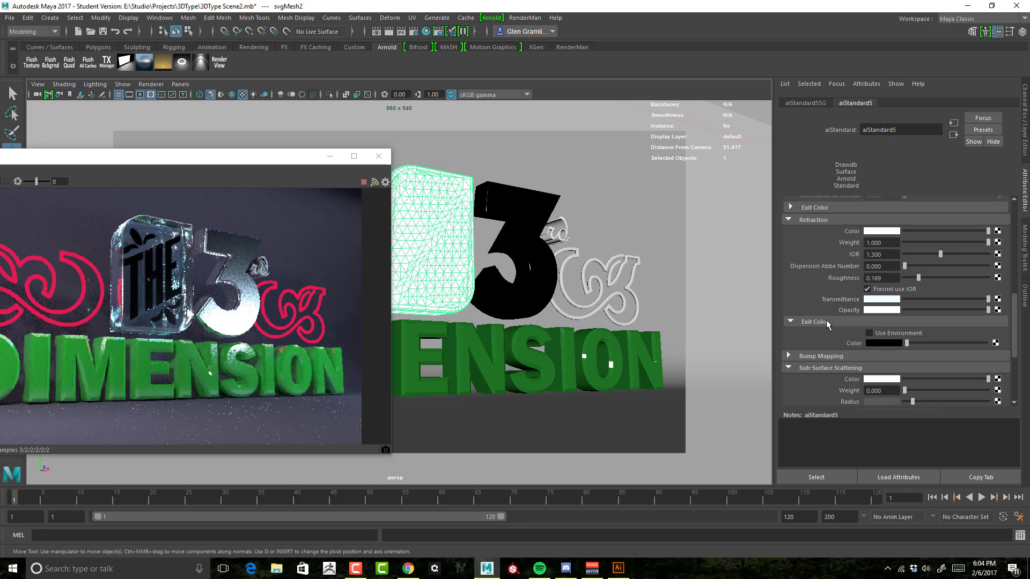
pyautogui.scroll(-1, 810, 295)
pyautogui.scroll(-1, 809, 292)
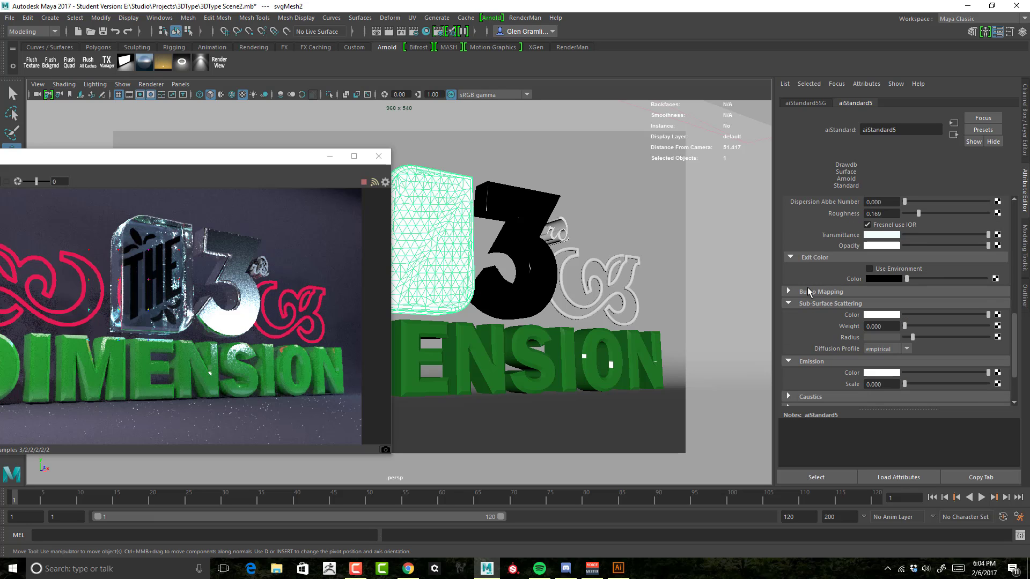
pyautogui.click(878, 272)
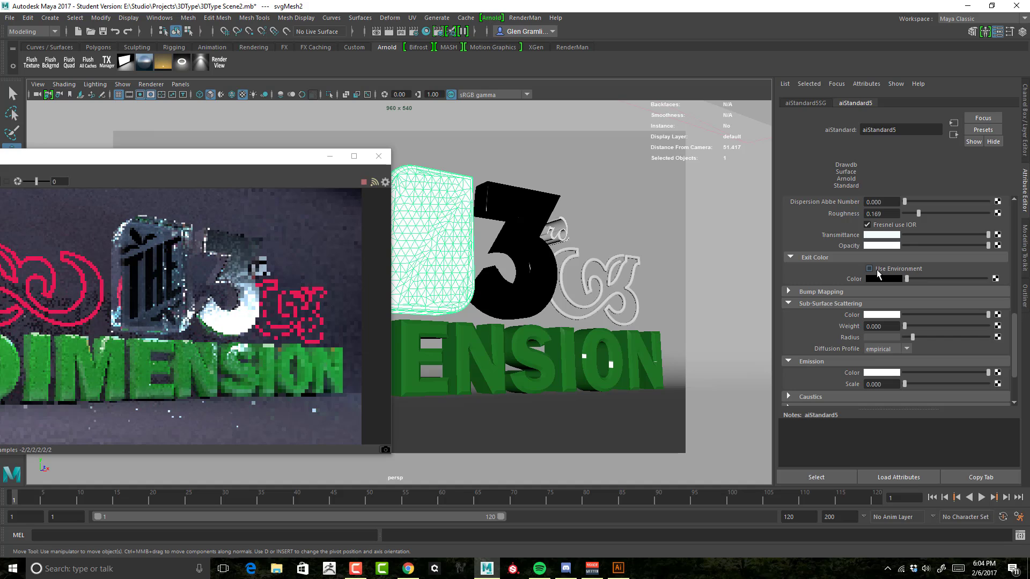
# Step: Try enabling reflective caustics and refractive caustics on the glass block's aiStandard5 material
pyautogui.scroll(-1, 833, 269)
pyautogui.scroll(5, 834, 271)
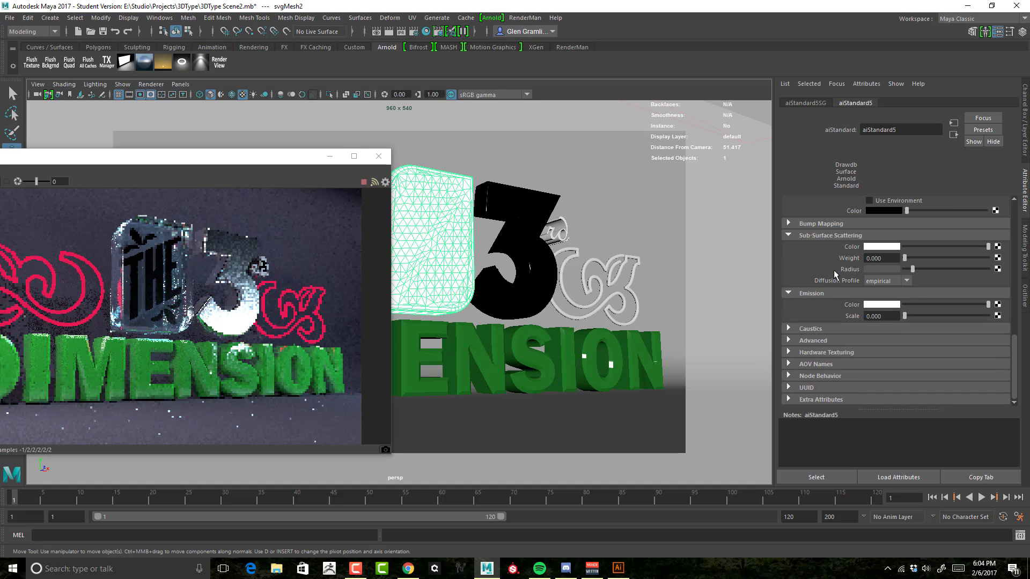
pyautogui.scroll(7, 835, 272)
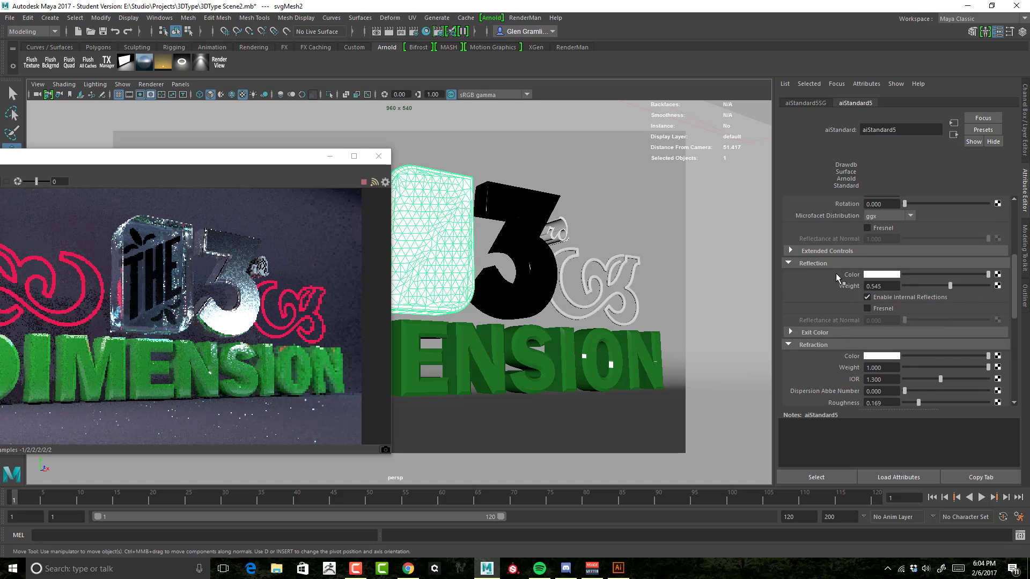
pyautogui.scroll(1, 835, 273)
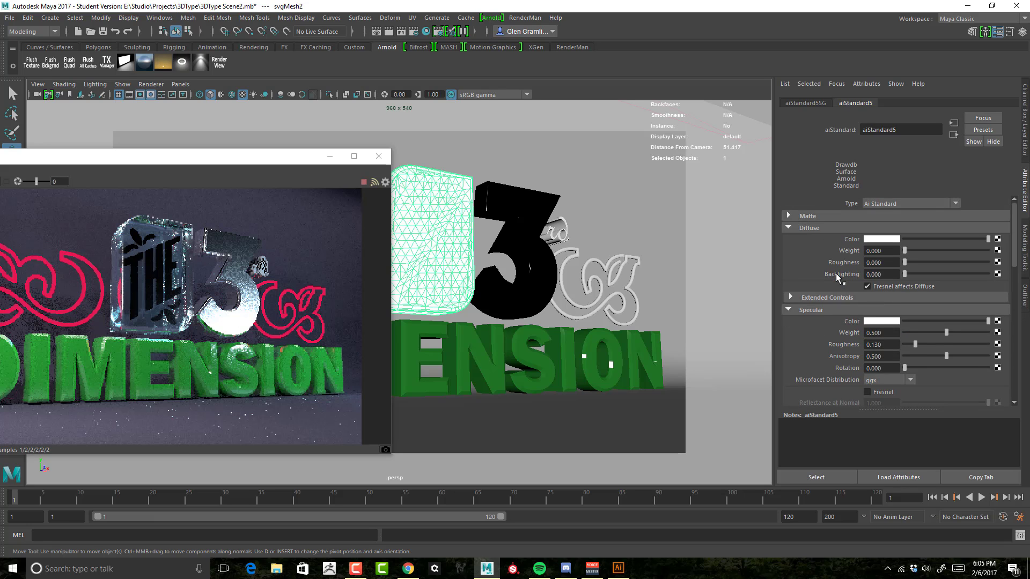
pyautogui.scroll(-10, 837, 276)
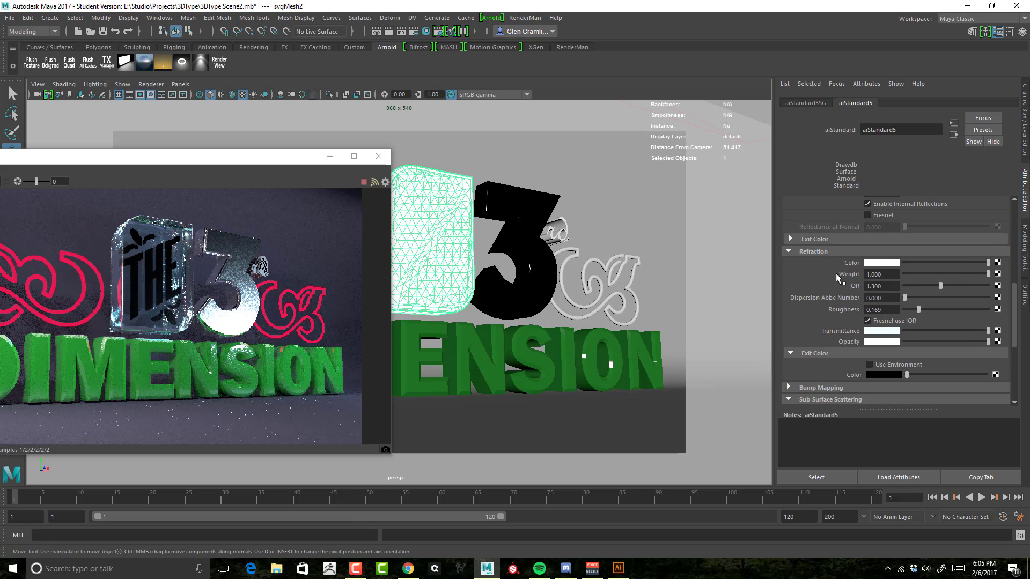
pyautogui.scroll(-3, 835, 274)
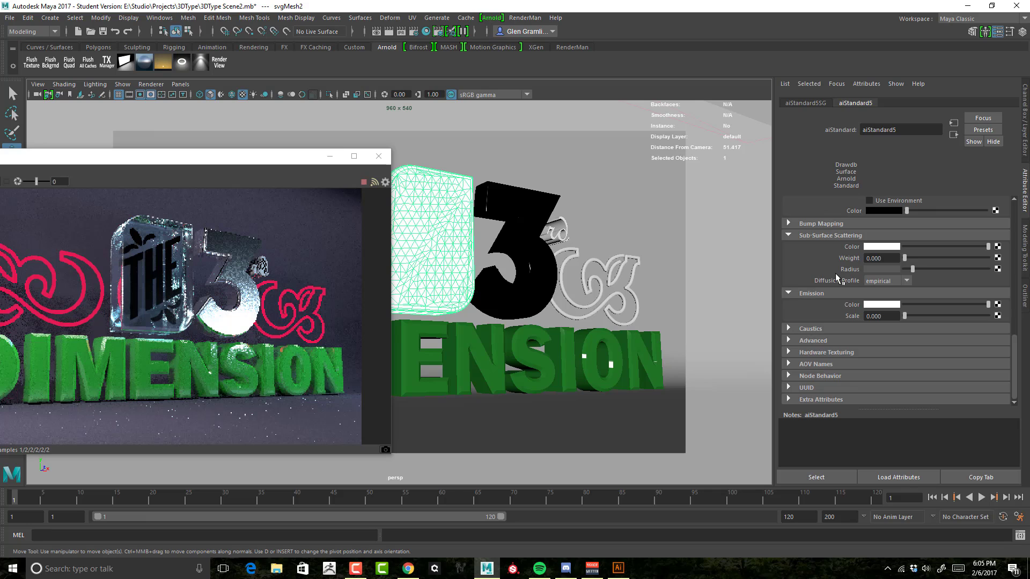
pyautogui.click(827, 340)
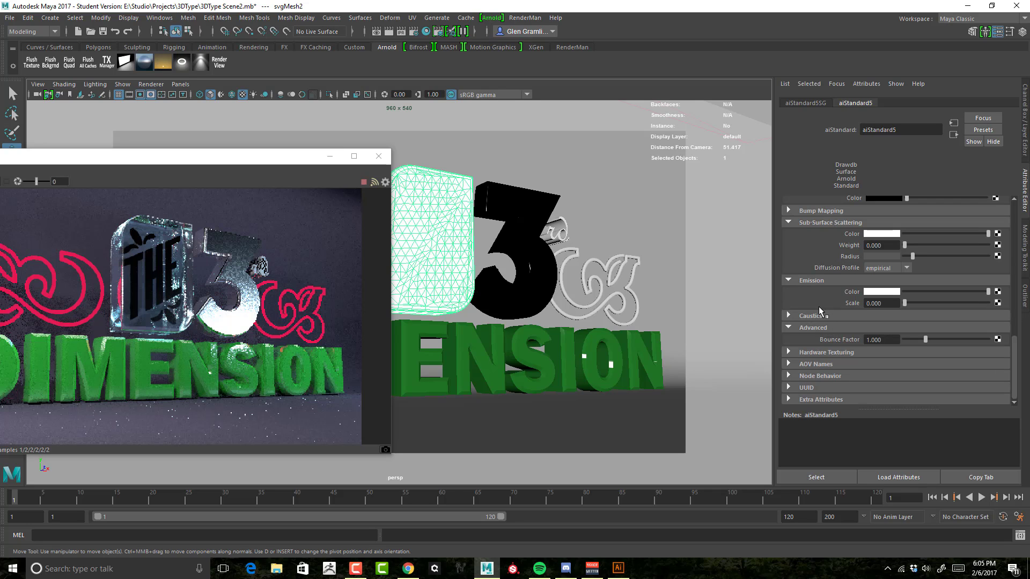
pyautogui.click(828, 318)
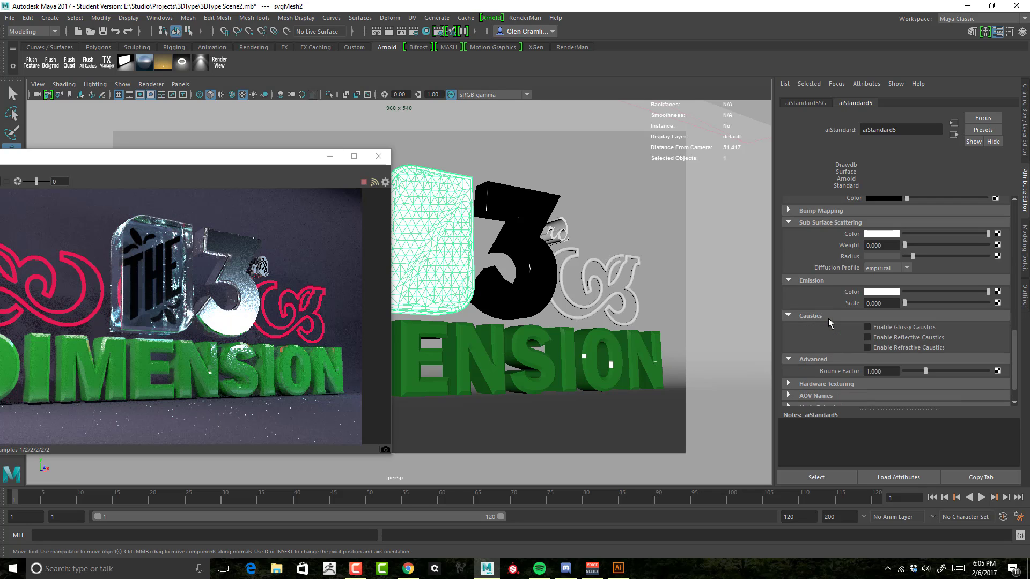
pyautogui.click(828, 318)
pyautogui.click(828, 318)
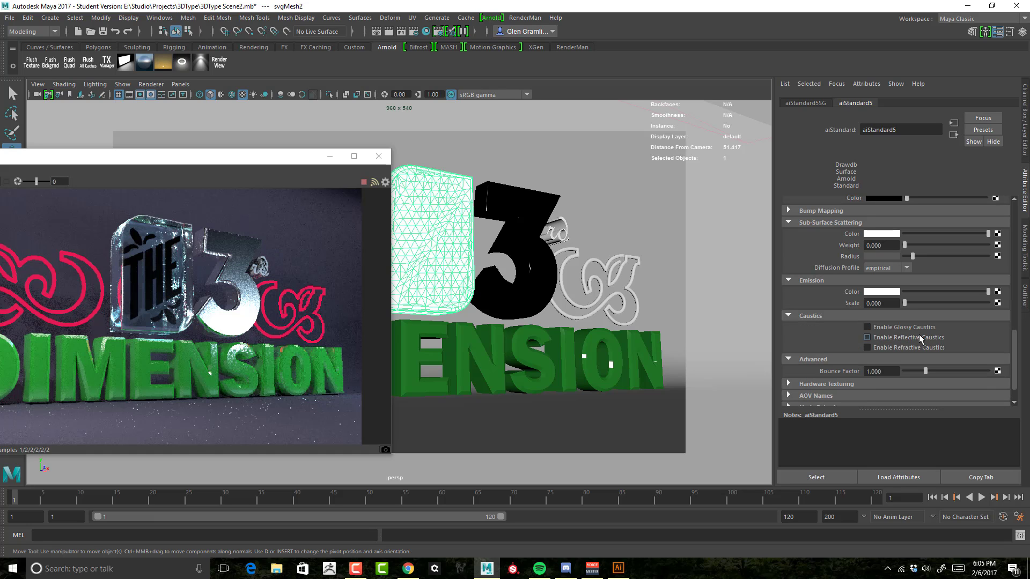
pyautogui.click(867, 337)
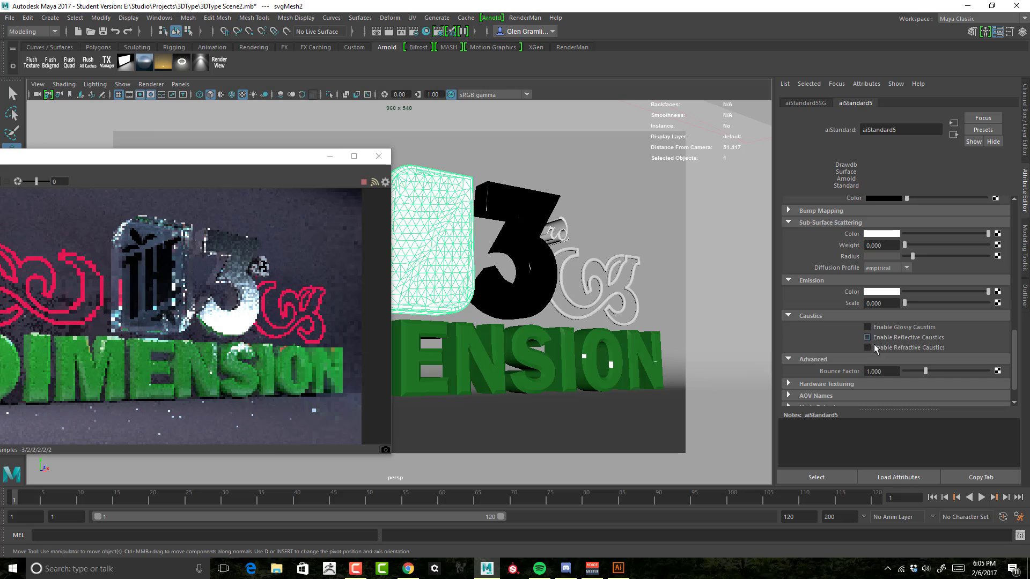
pyautogui.click(870, 347)
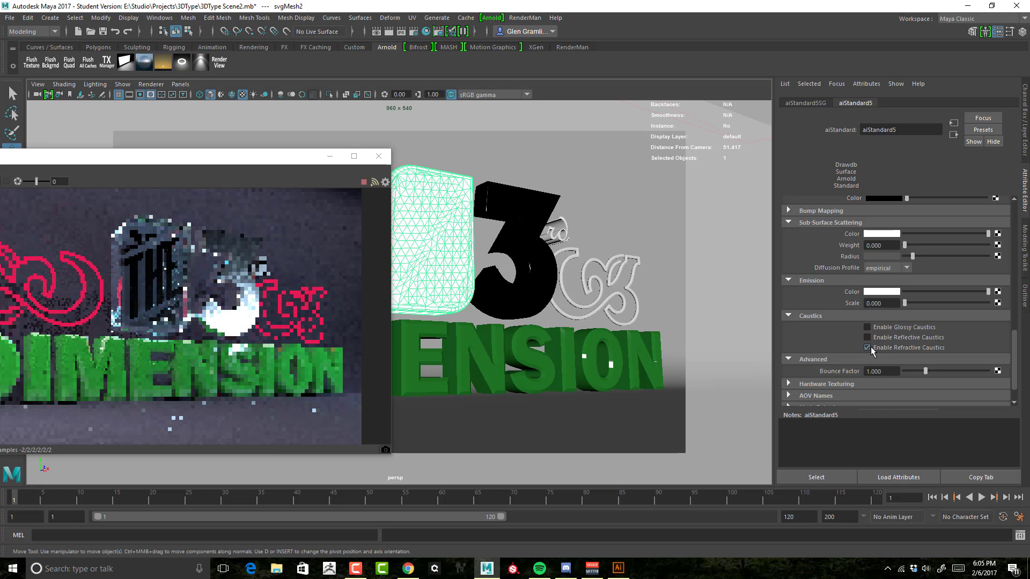
pyautogui.click(870, 347)
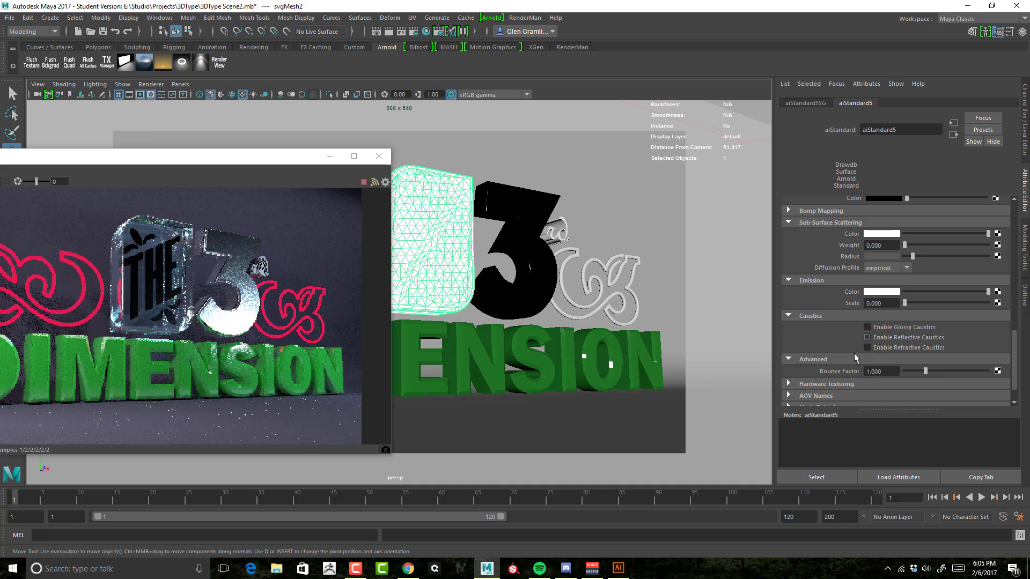
# Step: Open the DIMENSION lettering's DIMENSION_MAT material and set its sub-surface scattering color to pure blue, hue 240 with saturation and value 1
pyautogui.moveTo(226, 158); pyautogui.dragTo(410, 121)
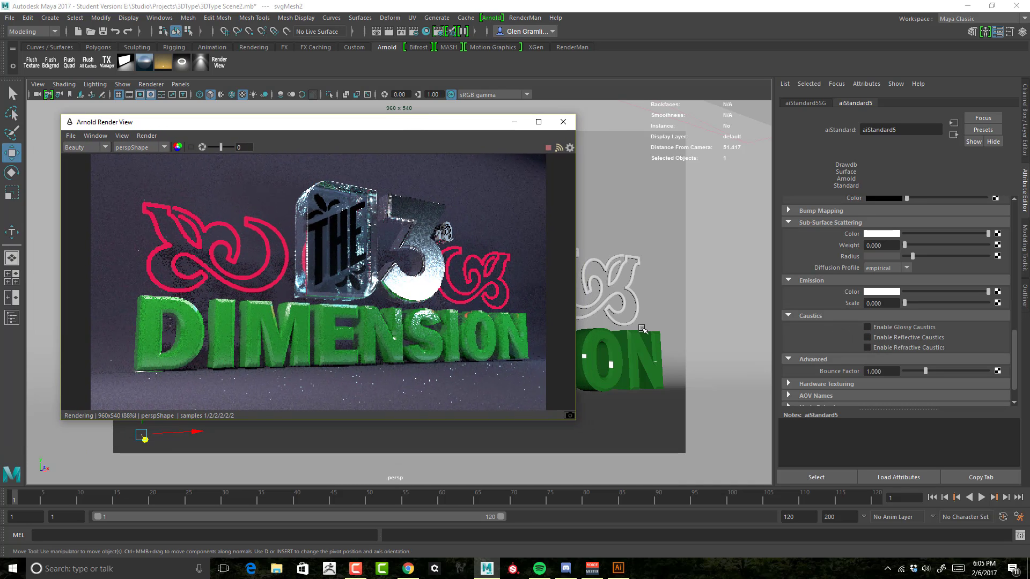
pyautogui.click(633, 345)
pyautogui.scroll(-5, 880, 306)
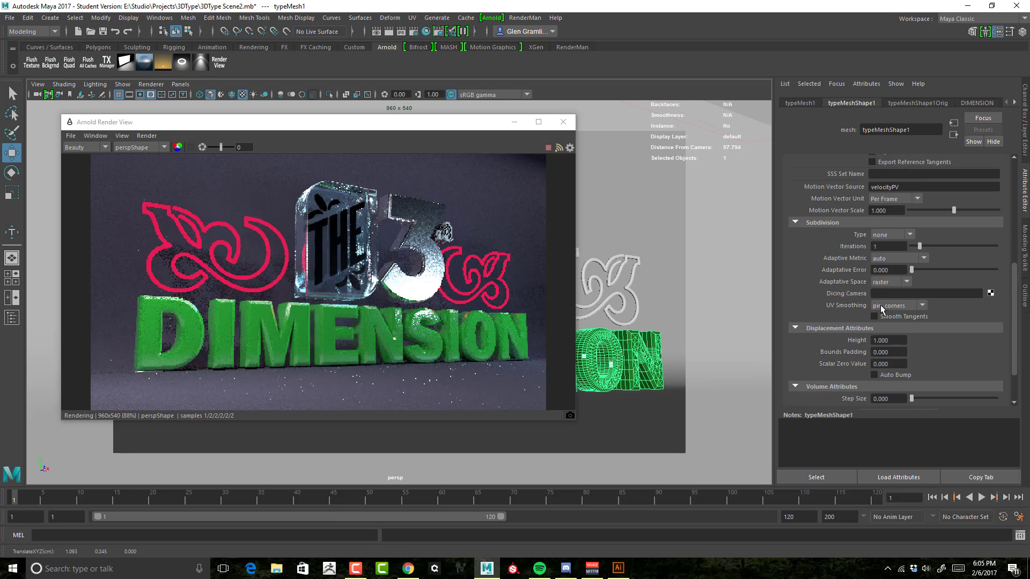
pyautogui.scroll(5, 879, 305)
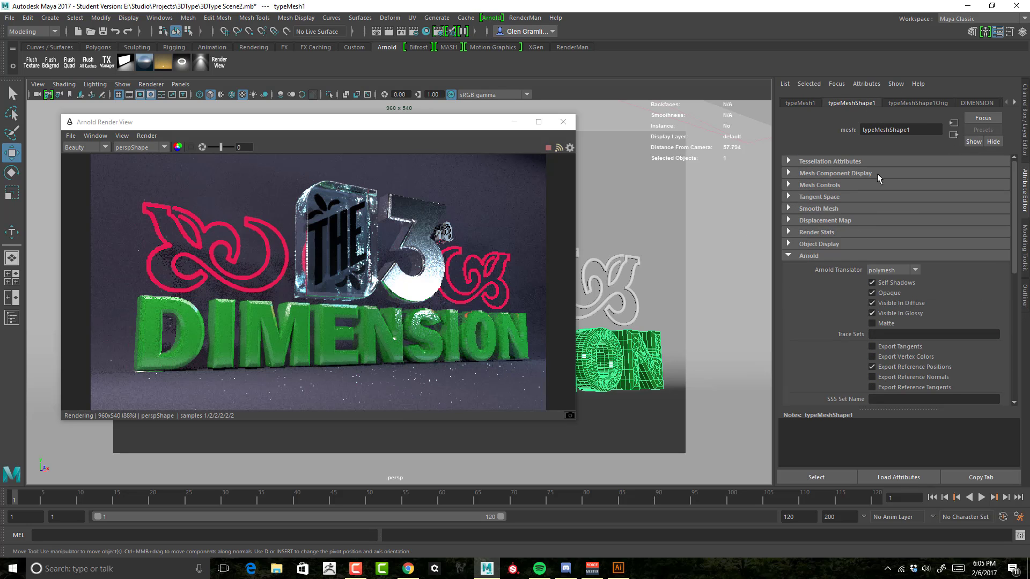
pyautogui.moveTo(601, 260); pyautogui.dragTo(619, 521, button='right')
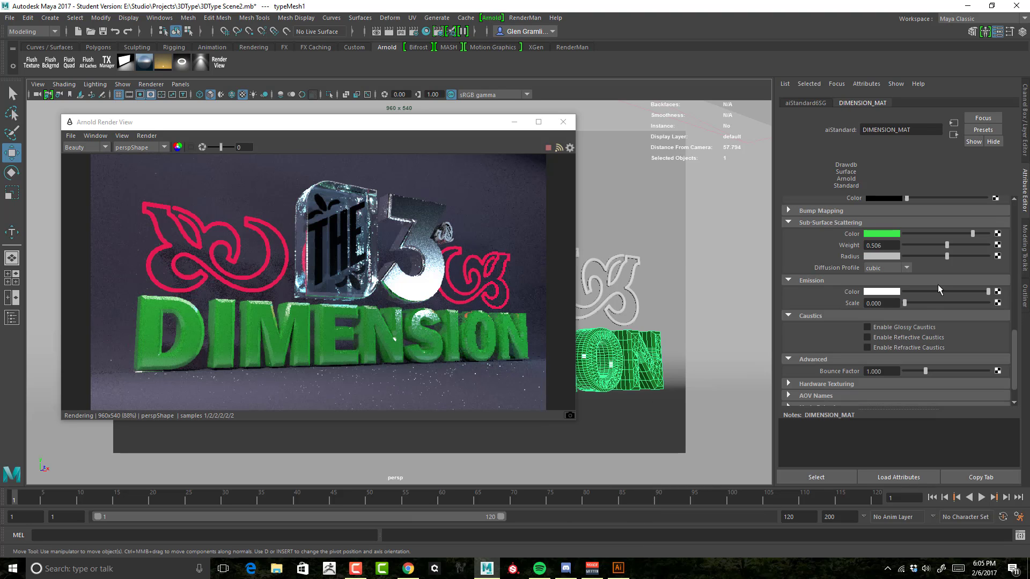
pyautogui.click(882, 234)
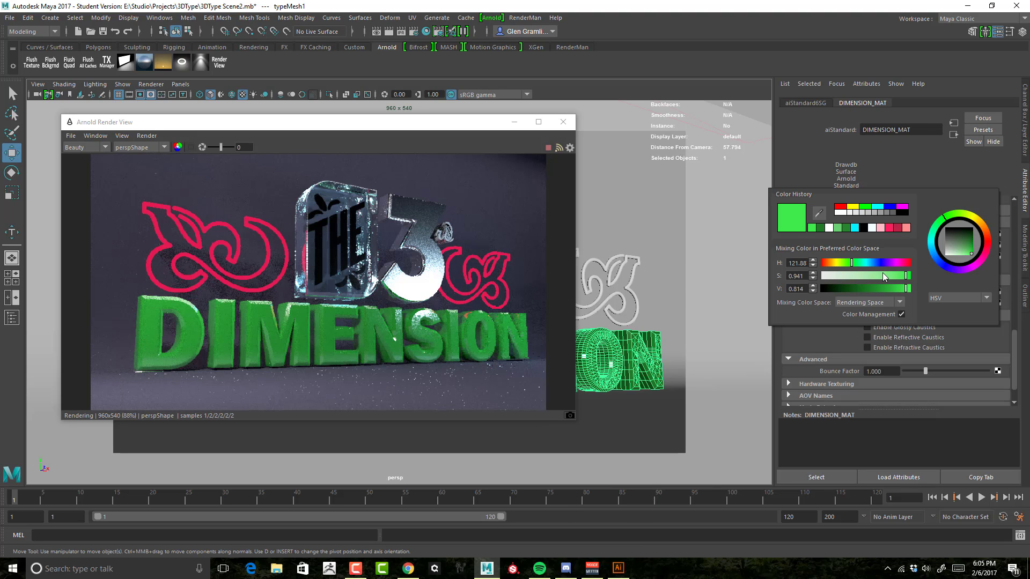
pyautogui.click(893, 209)
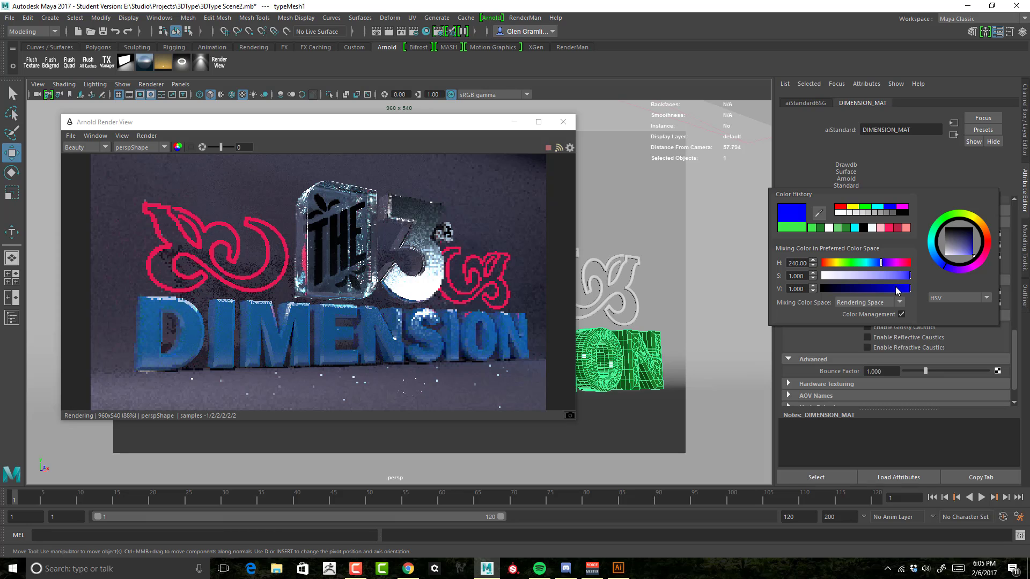
pyautogui.moveTo(899, 288); pyautogui.dragTo(920, 290)
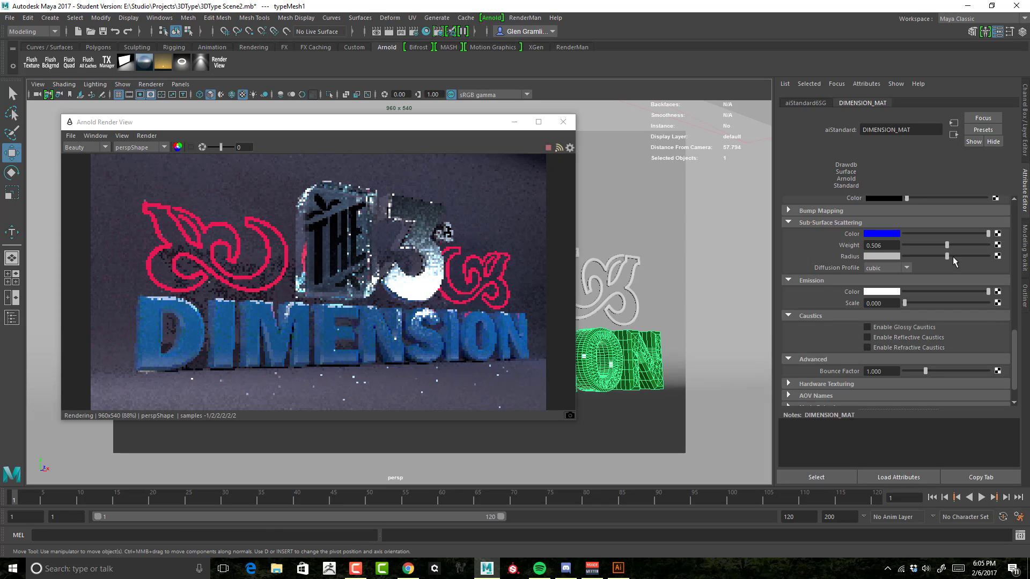
# Step: Try an intensity of 200 on the flourishes' mesh light, svgMeshShape1, and settle on intensity 500 with exposure 2
pyautogui.moveTo(621, 241)
pyautogui.keyDown('alt'); pyautogui.mouseDown(button='middle')
pyautogui.moveTo(651, 234)
pyautogui.moveTo(633, 236)
pyautogui.mouseUp(button='middle'); pyautogui.keyUp('alt')
pyautogui.click(650, 244)
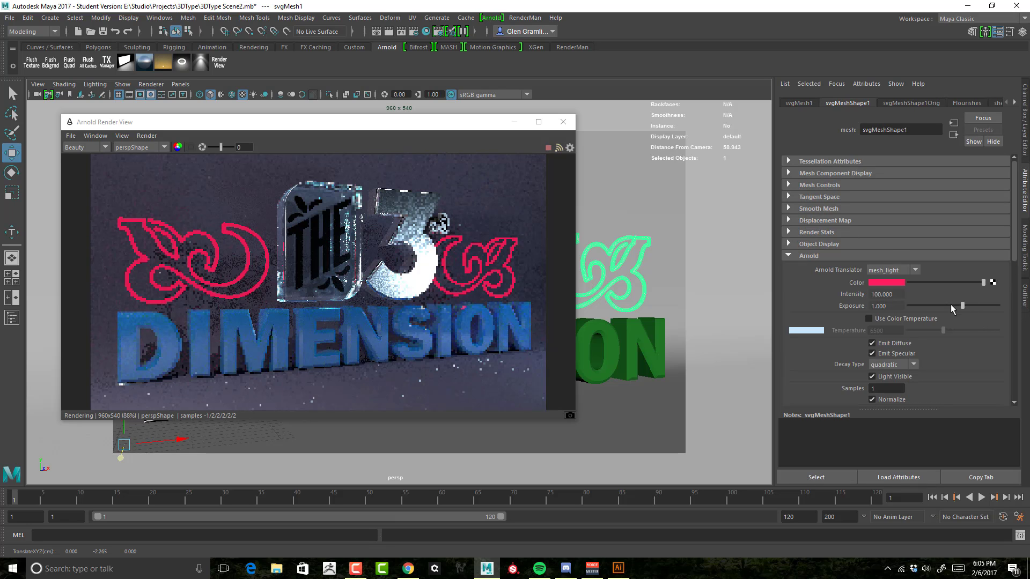
pyautogui.moveTo(896, 295); pyautogui.dragTo(792, 298)
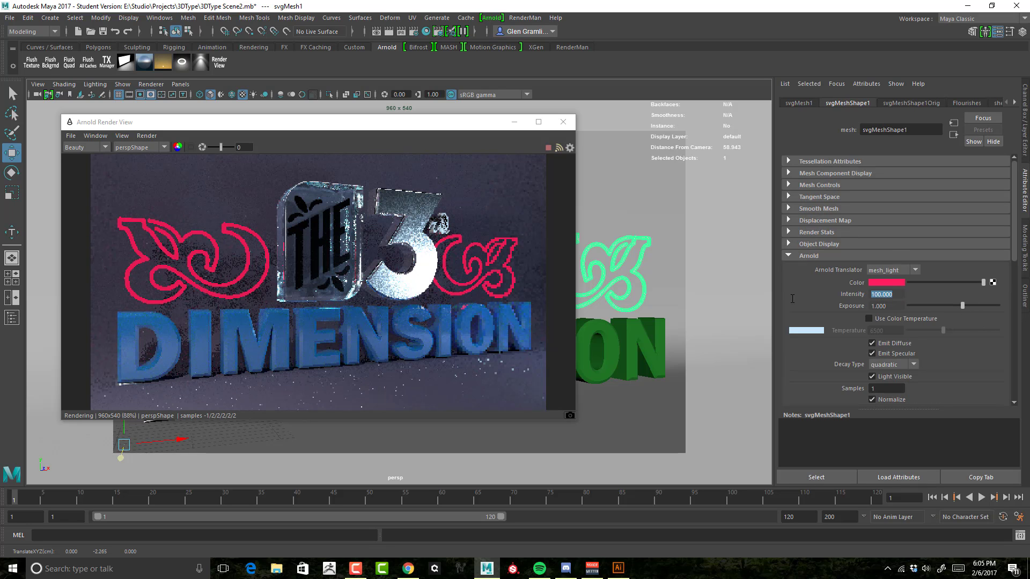
pyautogui.write('200')
pyautogui.press('Return')
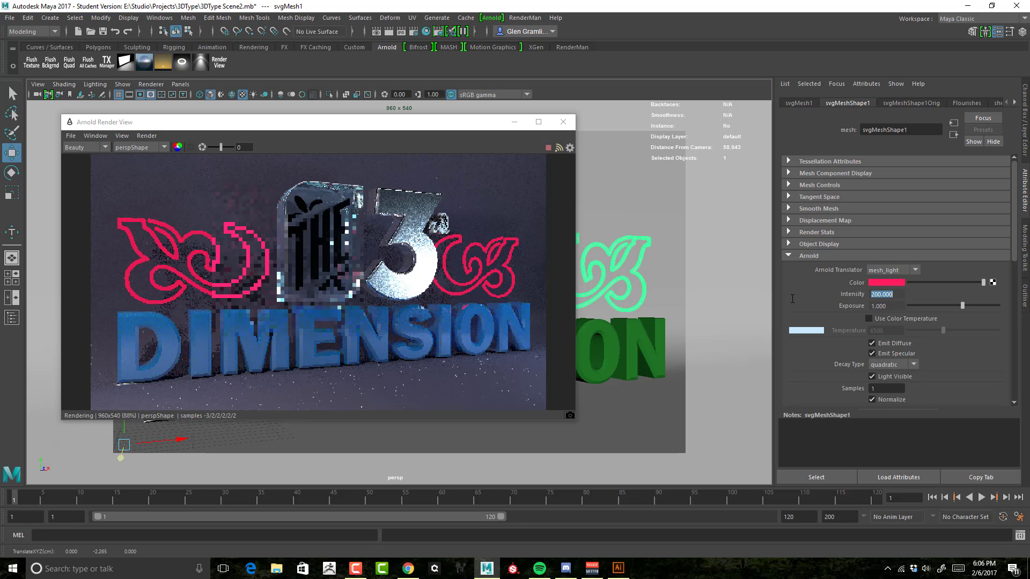
pyautogui.write('500')
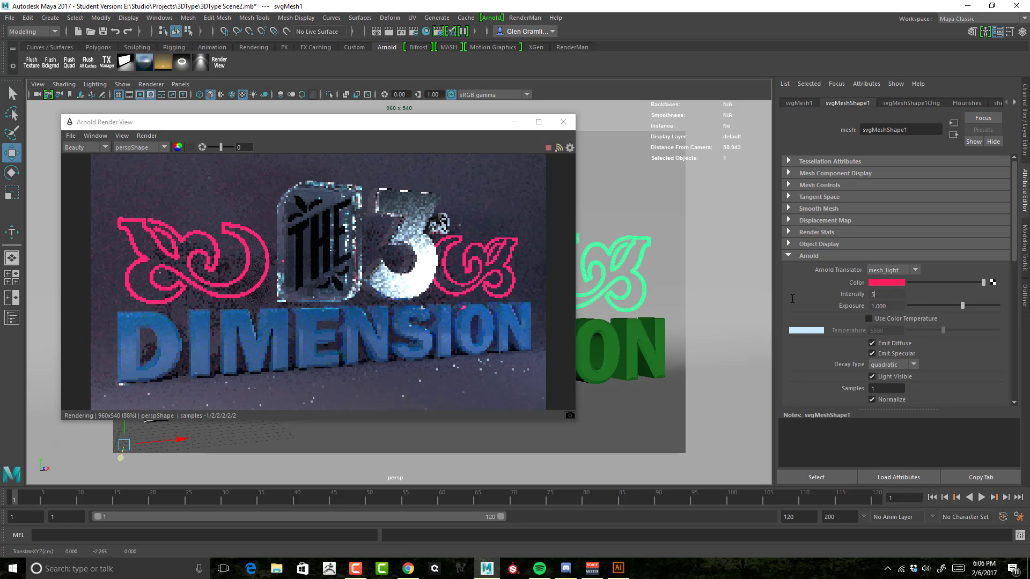
pyautogui.press('Return')
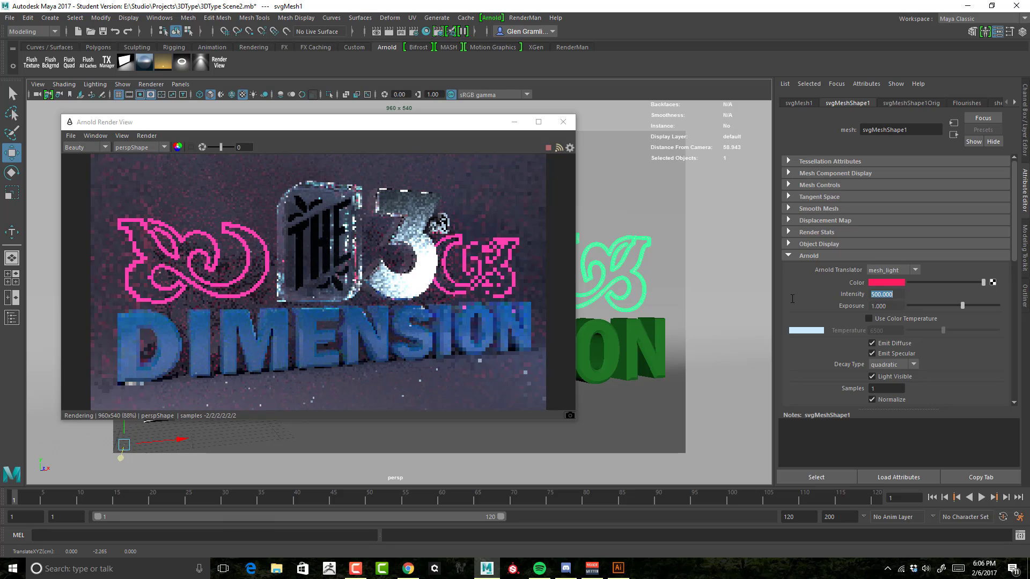
pyautogui.press('Tab')
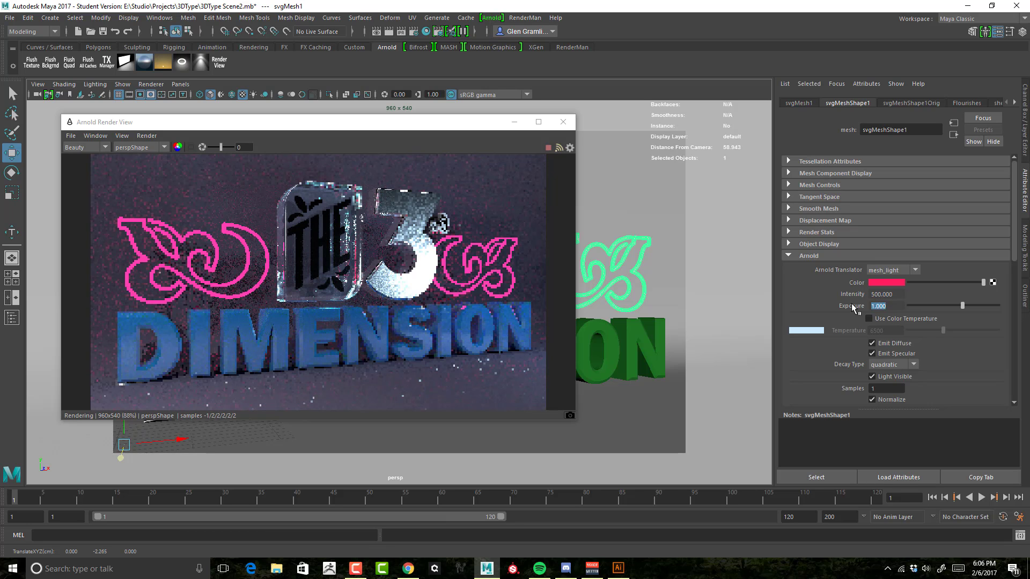
pyautogui.write('2')
pyautogui.press('Return')
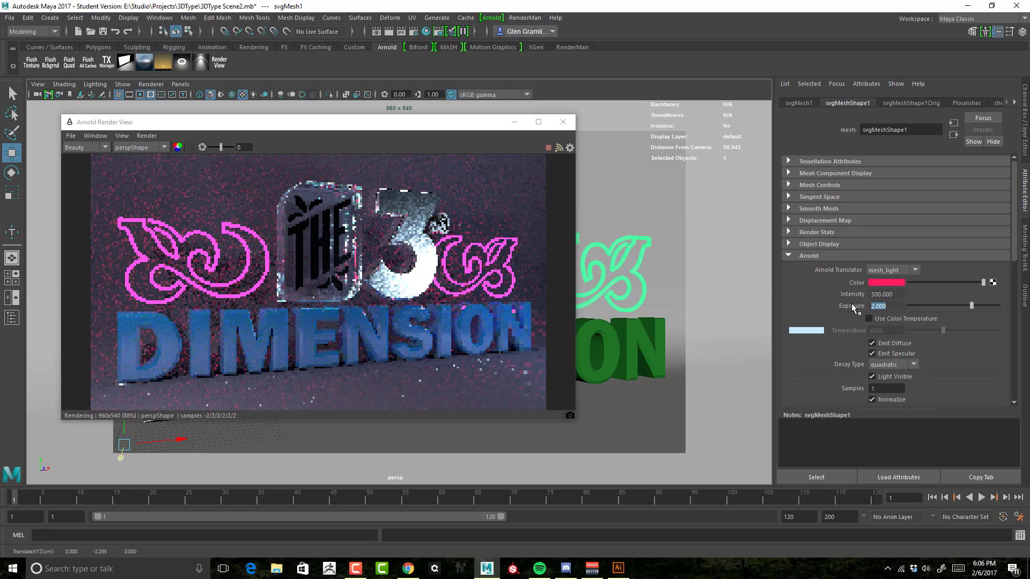